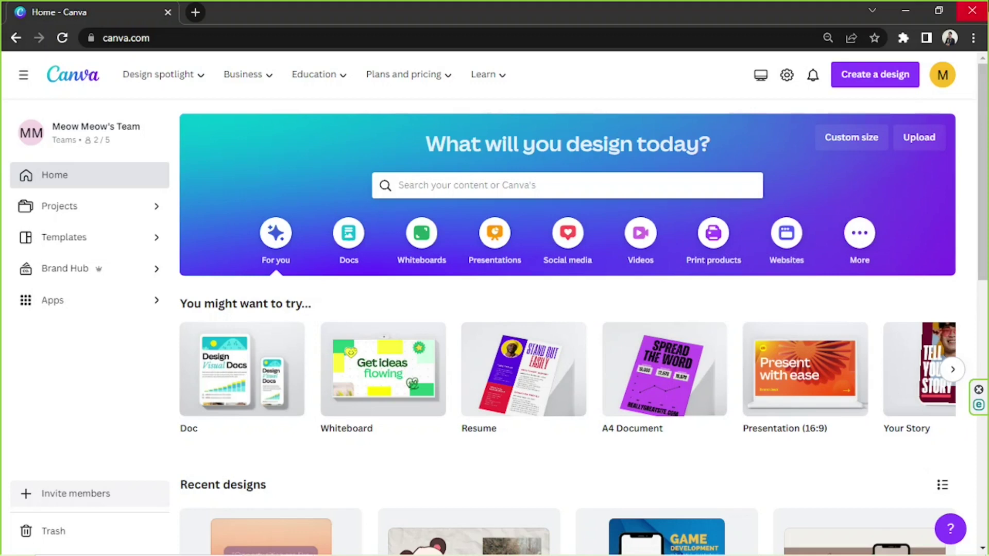
{"action": "left_click", "coordinate": [868, 140]}
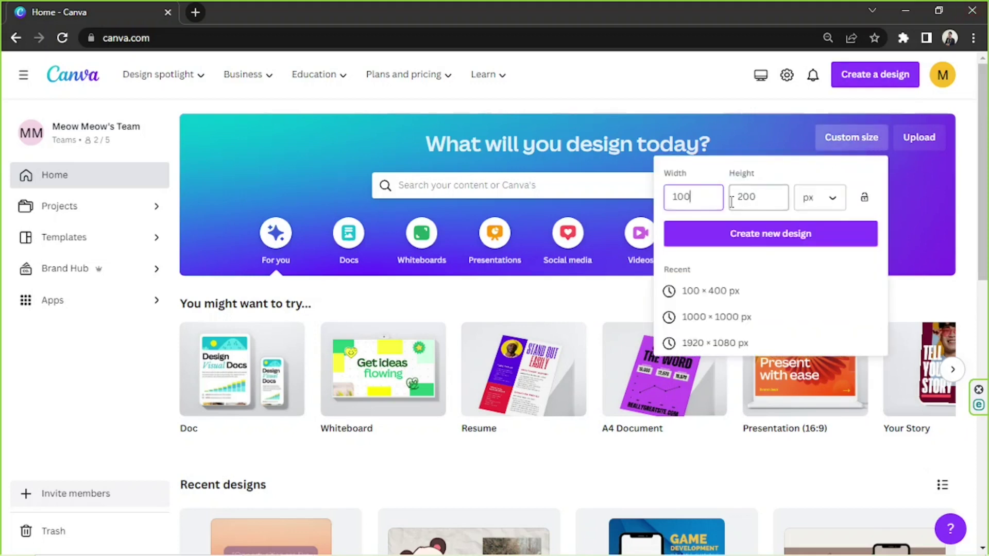
{"action": "left_click", "coordinate": [768, 198]}
{"action": "left_click", "coordinate": [833, 203]}
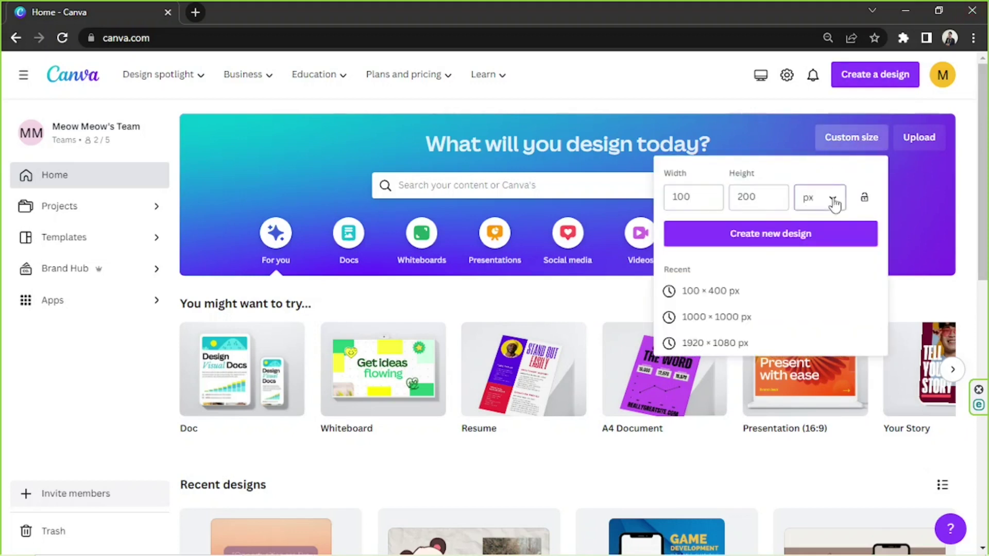
{"action": "left_click", "coordinate": [830, 200]}
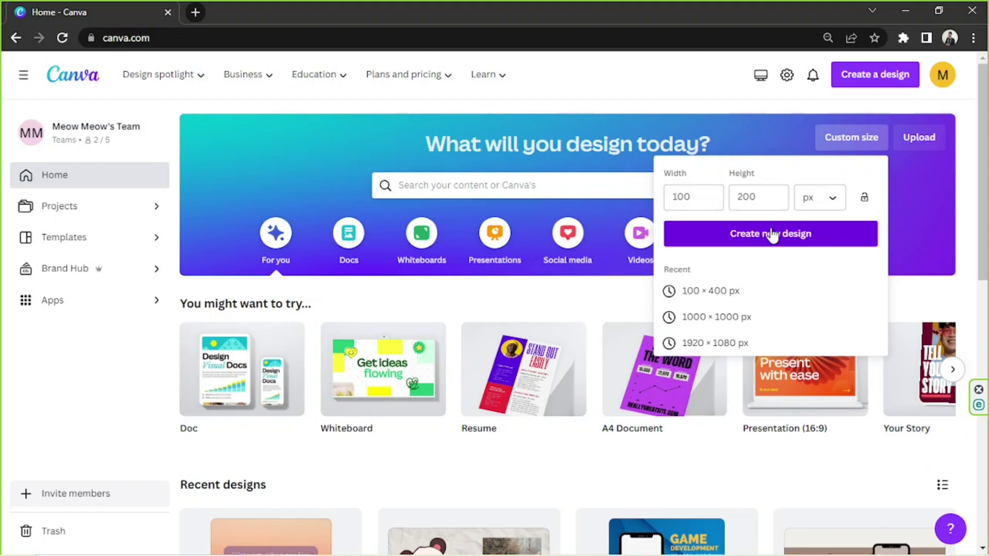
{"action": "left_click", "coordinate": [744, 150]}
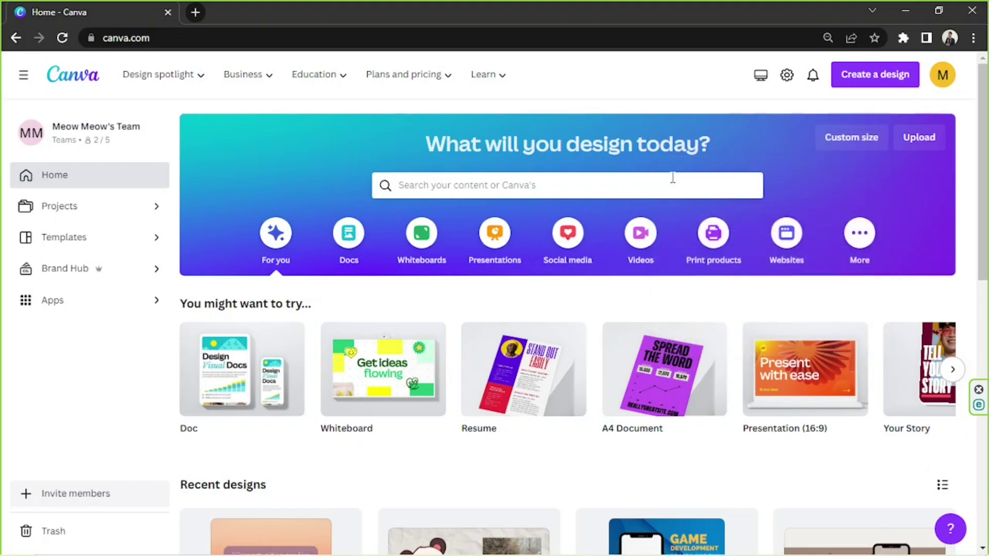
Search the templates for "comic strip" and show all matching results.
{"action": "left_click", "coordinate": [491, 189]}
{"action": "type", "text": "c"}
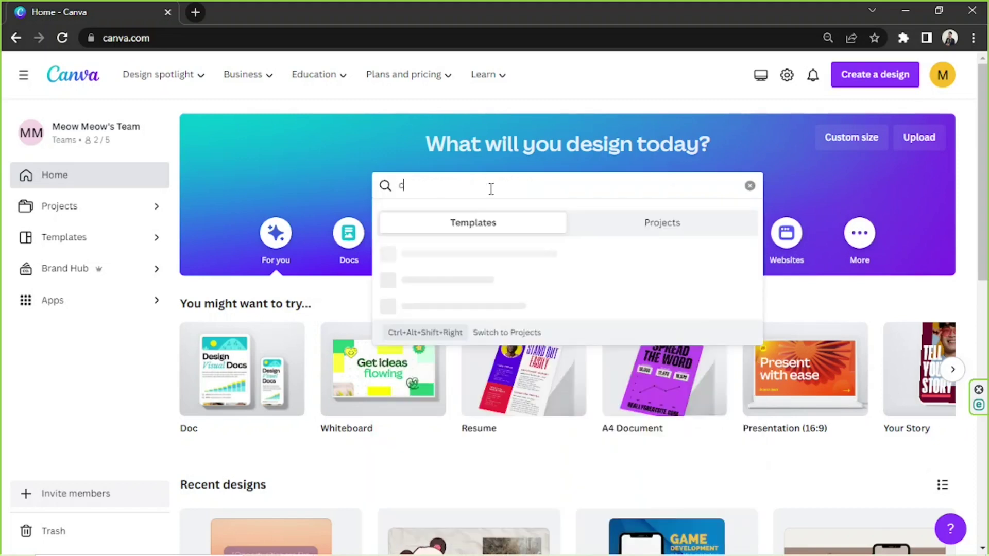
{"action": "type", "text": "omic strip"}
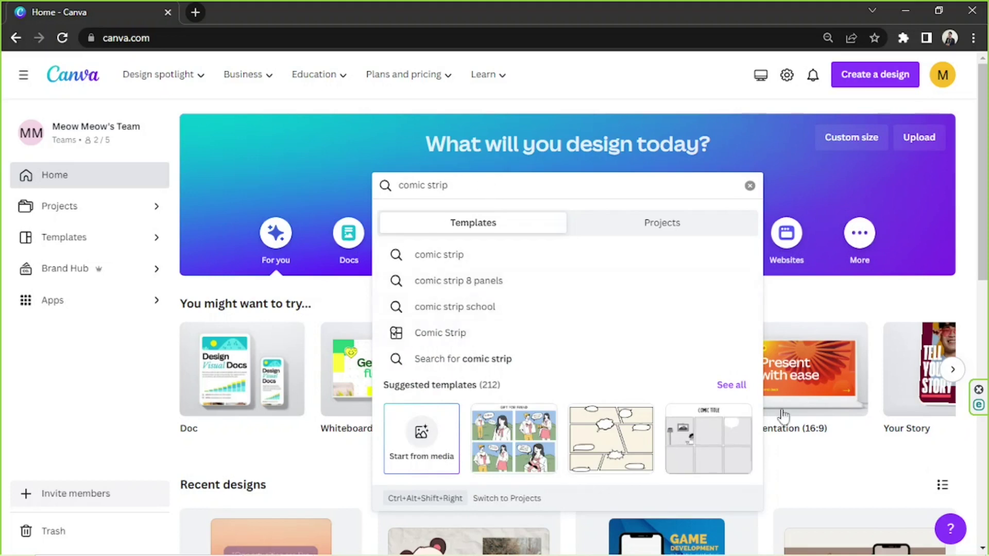
{"action": "left_click", "coordinate": [731, 387]}
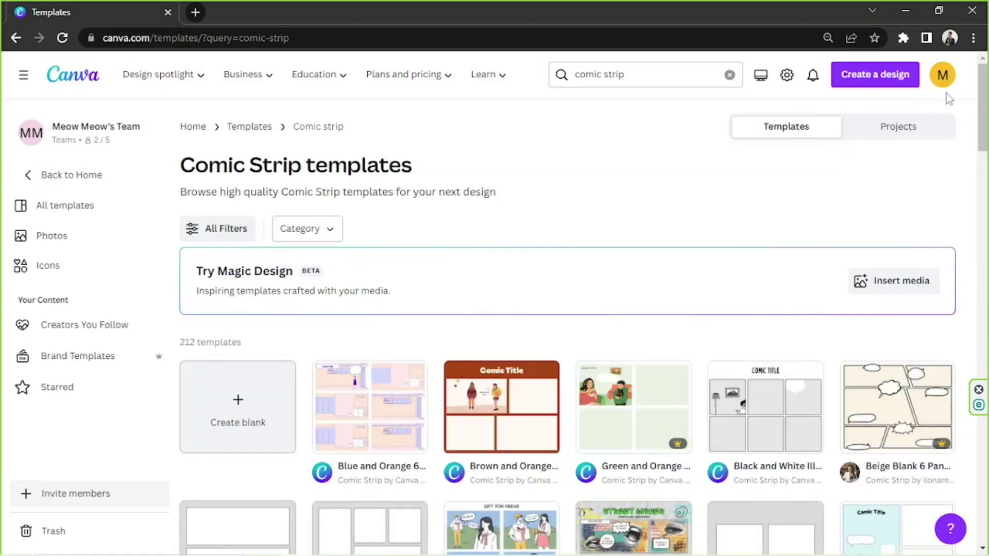
Find the Soft Brown and Navy Illustrated Pixel Finding Treasures Story Comic Strip template and open it for customizing.
{"action": "left_click_drag", "start_coordinate": [986, 86], "coordinate": [986, 157]}
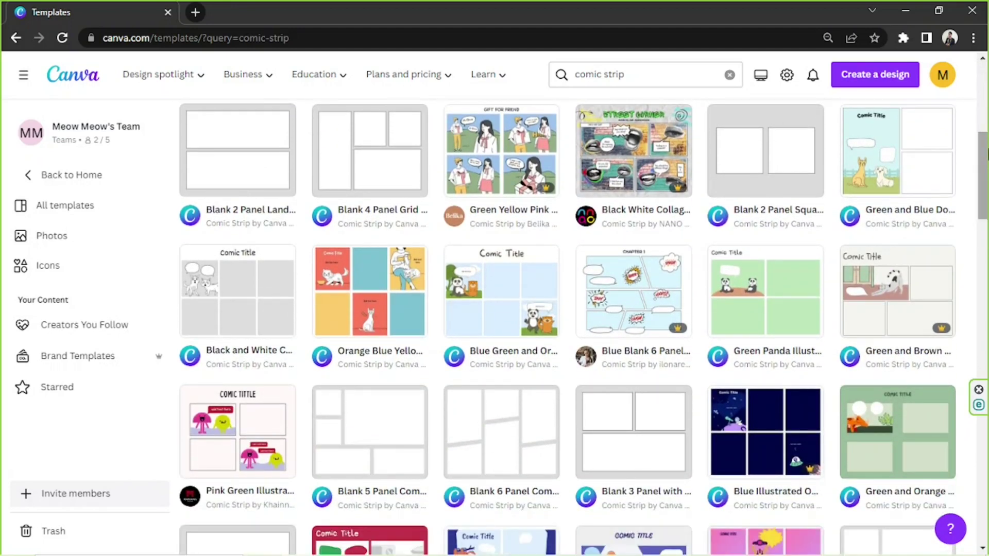
{"action": "left_click_drag", "start_coordinate": [987, 157], "coordinate": [986, 260]}
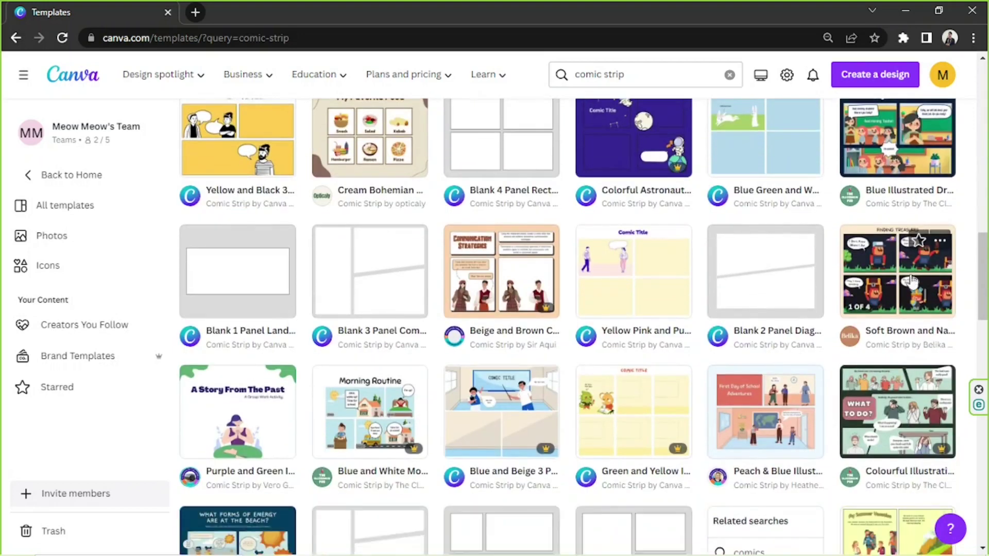
{"action": "left_click", "coordinate": [917, 293]}
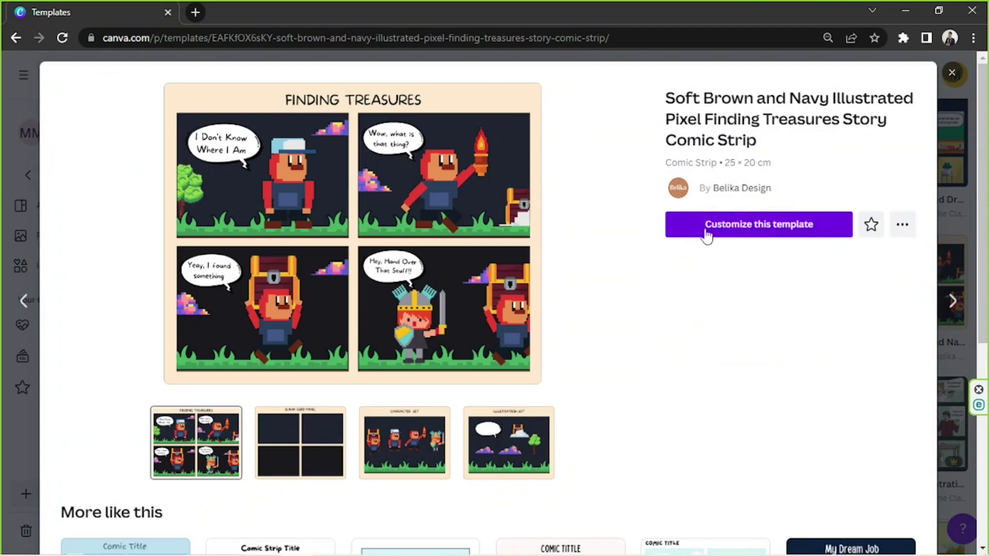
{"action": "left_click", "coordinate": [724, 231]}
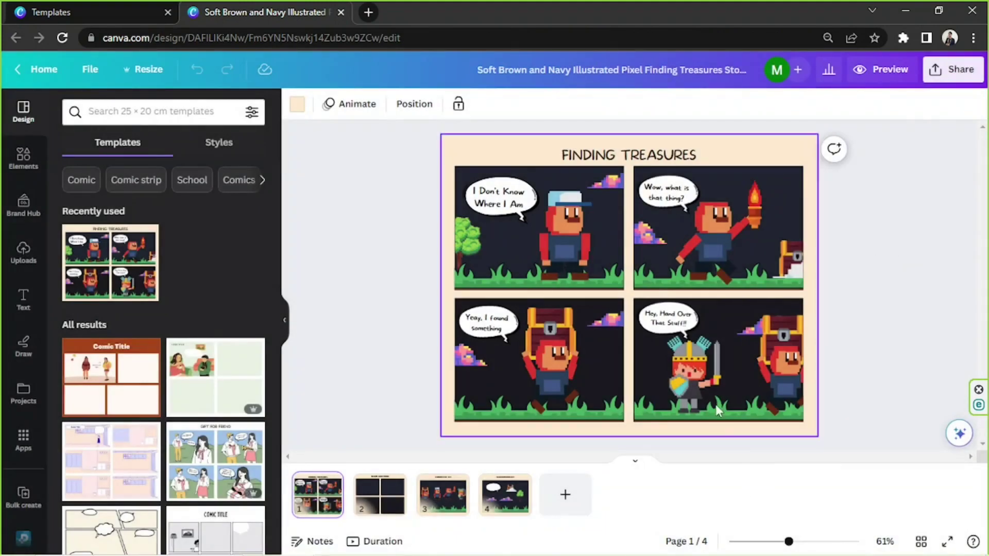
Look through the template's pages, including the blank grid and the character set, and return to page 1.
{"action": "left_click_drag", "start_coordinate": [388, 156], "coordinate": [861, 359]}
{"action": "left_click", "coordinate": [727, 338]}
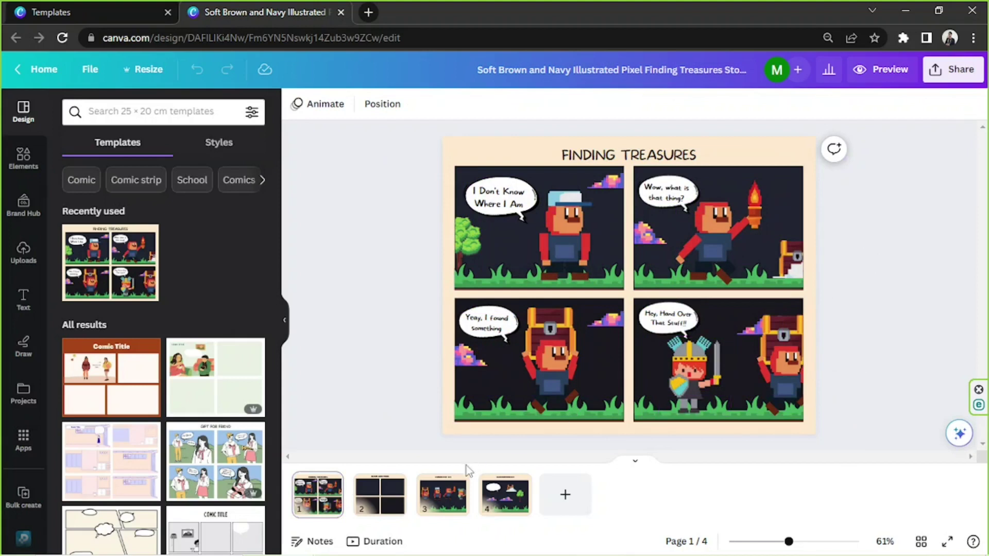
{"action": "left_click", "coordinate": [380, 495]}
{"action": "left_click", "coordinate": [444, 494]}
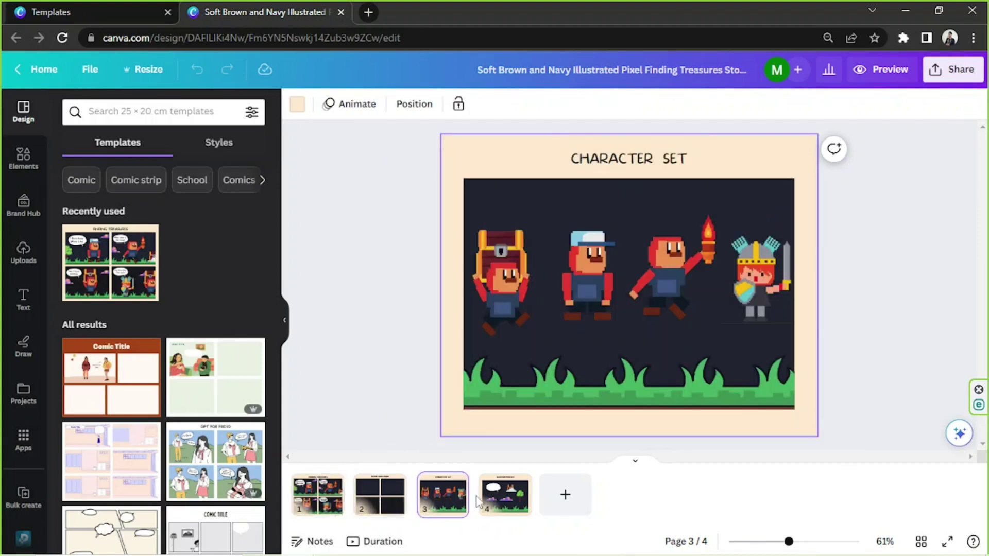
{"action": "left_click", "coordinate": [318, 494]}
Enlarge the working area by hiding the page thumbnails and side panel, with the canvas zoom at 74%.
{"action": "left_click", "coordinate": [635, 460]}
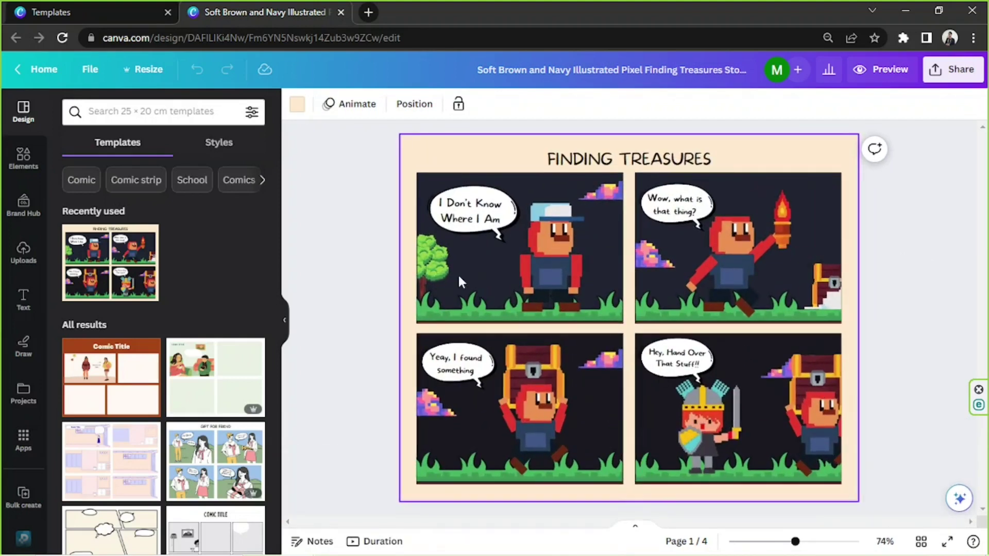
{"action": "scroll", "coordinate": [364, 212], "scroll_direction": "down", "scroll_amount": 2}
{"action": "left_click_drag", "start_coordinate": [420, 150], "coordinate": [905, 343]}
{"action": "left_click", "coordinate": [905, 344]}
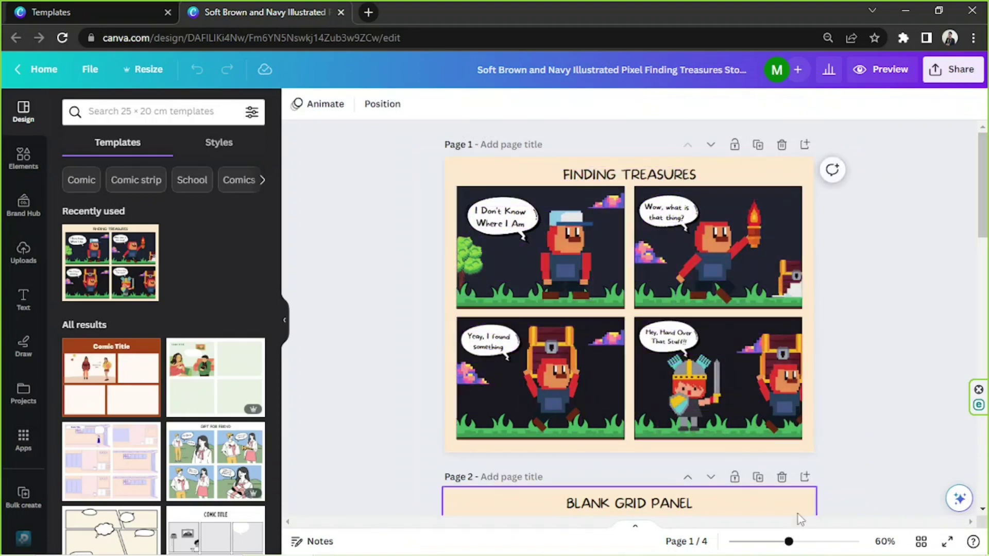
{"action": "left_click_drag", "start_coordinate": [789, 542], "coordinate": [796, 542]}
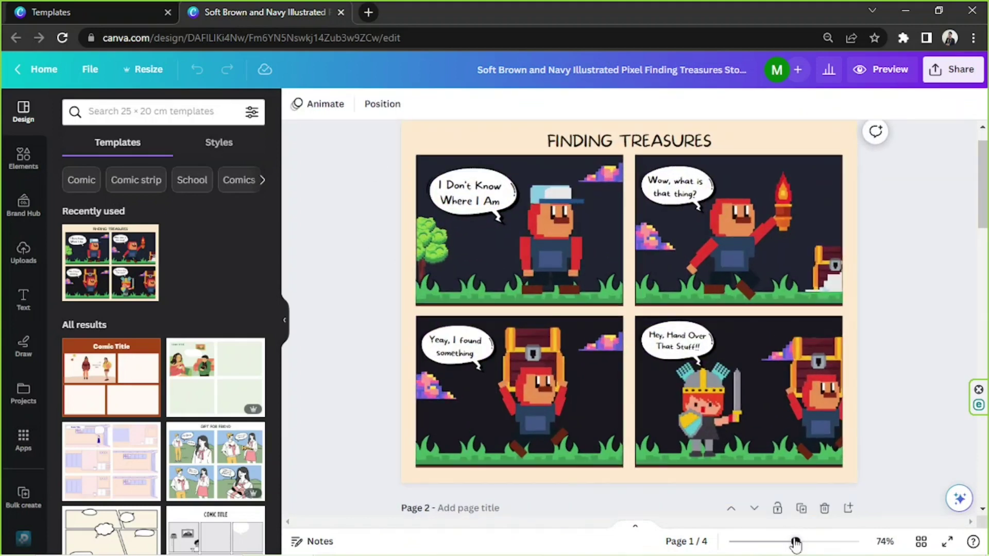
{"action": "left_click", "coordinate": [286, 324]}
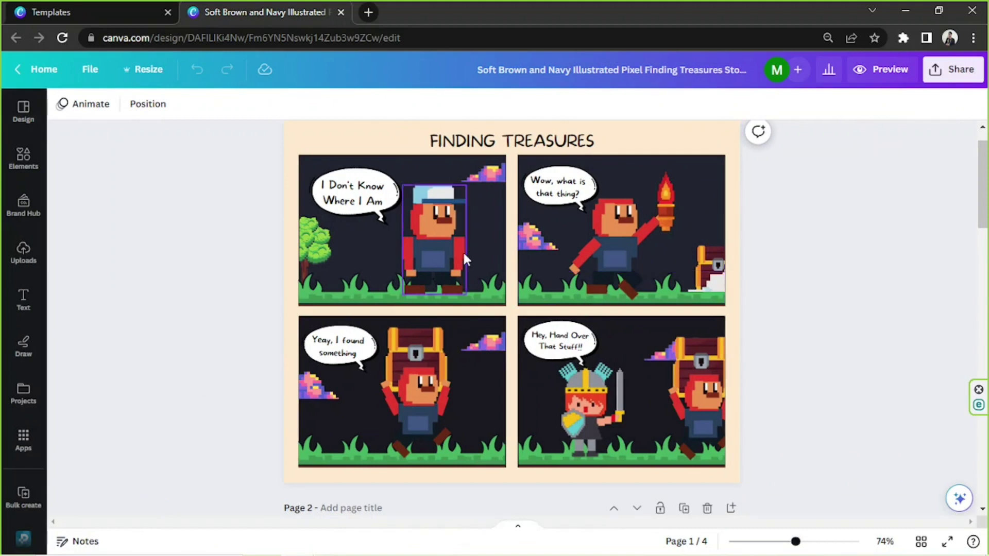
{"action": "left_click", "coordinate": [463, 250]}
{"action": "scroll", "coordinate": [866, 296], "scroll_direction": "up", "scroll_amount": 1}
{"action": "scroll", "coordinate": [841, 292], "scroll_direction": "down", "scroll_amount": 2}
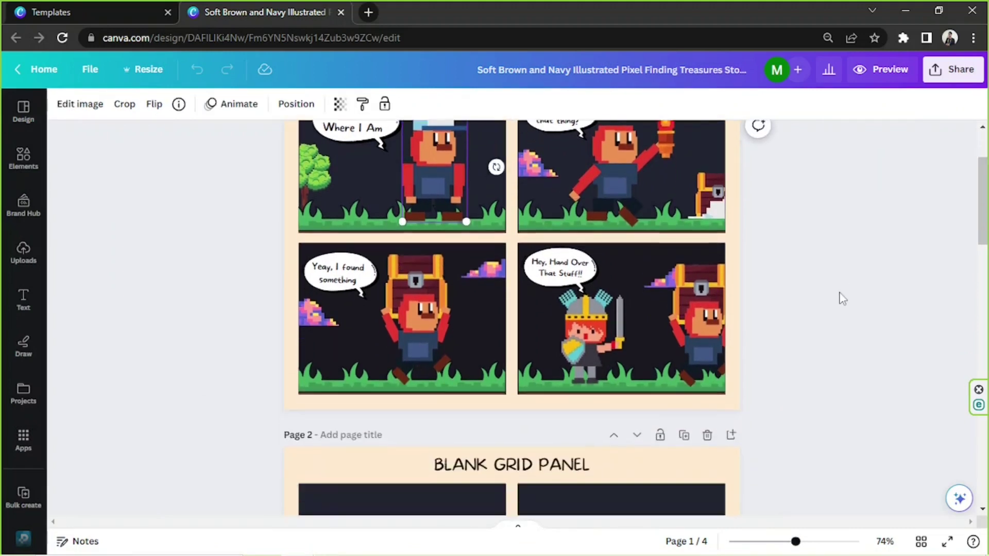
{"action": "scroll", "coordinate": [840, 294], "scroll_direction": "up", "scroll_amount": 2}
{"action": "left_click", "coordinate": [691, 212]}
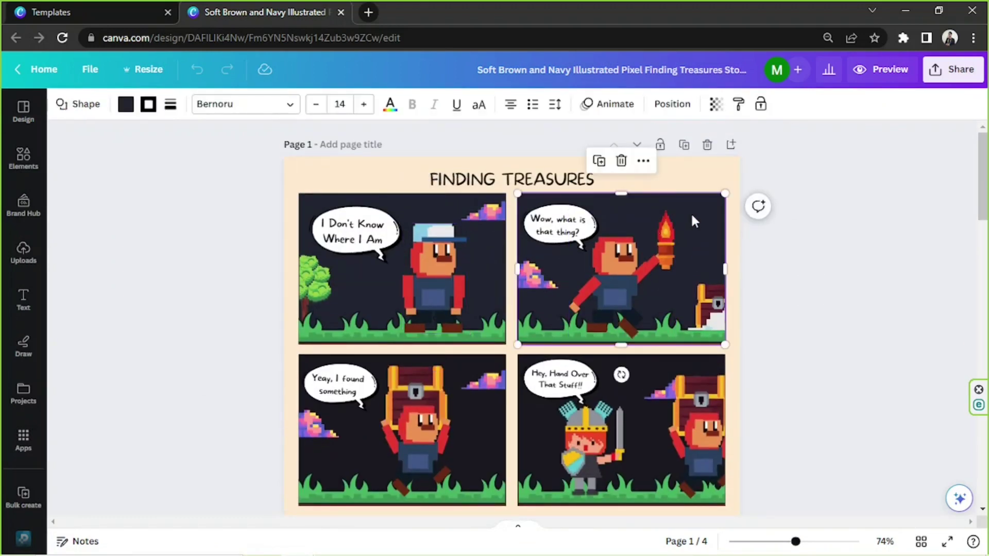
Replace the comic's title on page 1 with "A NICE DAY".
{"action": "double_click", "coordinate": [497, 185]}
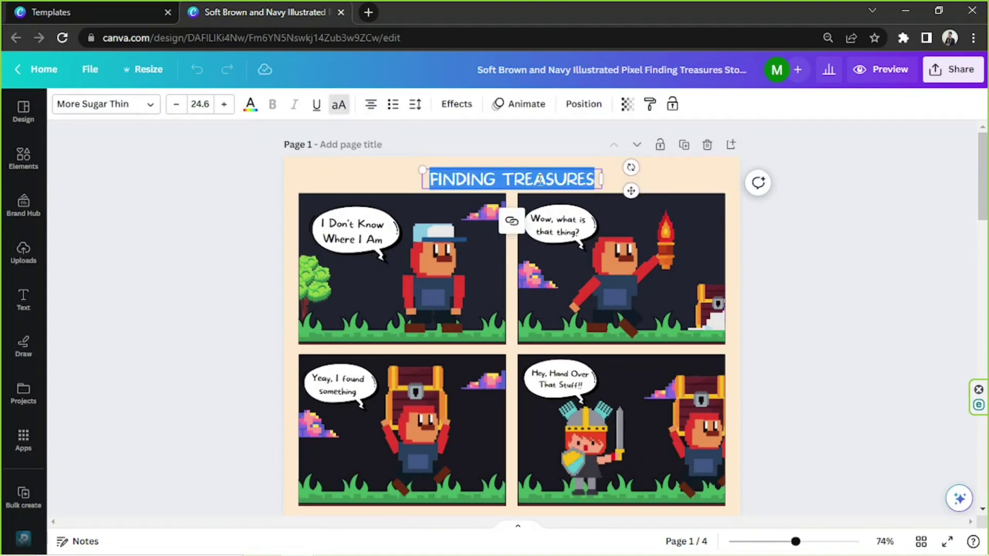
{"action": "type", "text": "A NICE DAY"}
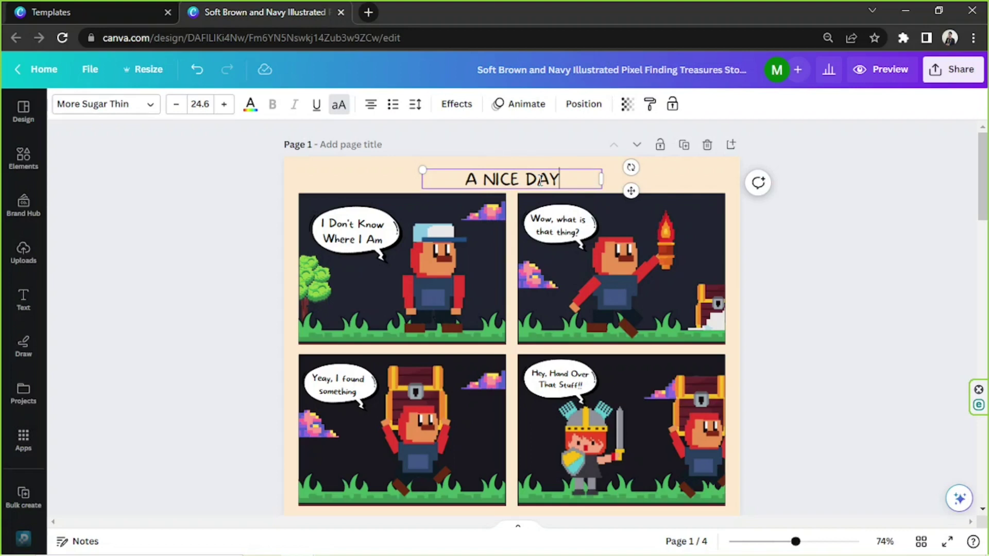
{"action": "left_click", "coordinate": [918, 299]}
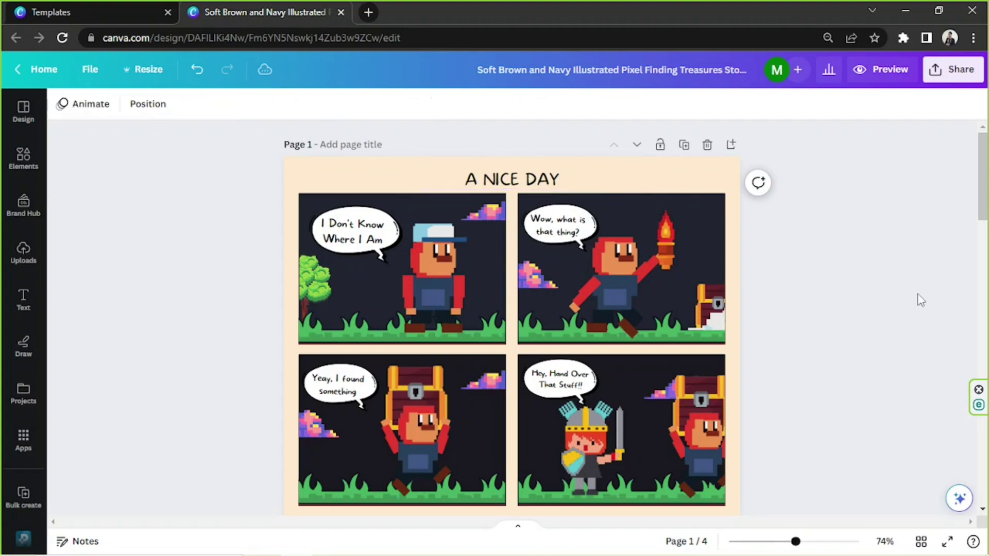
Delete the dialogue text and its speech bubble from the first comic panel.
{"action": "left_click", "coordinate": [350, 225]}
{"action": "key", "text": "Delete"}
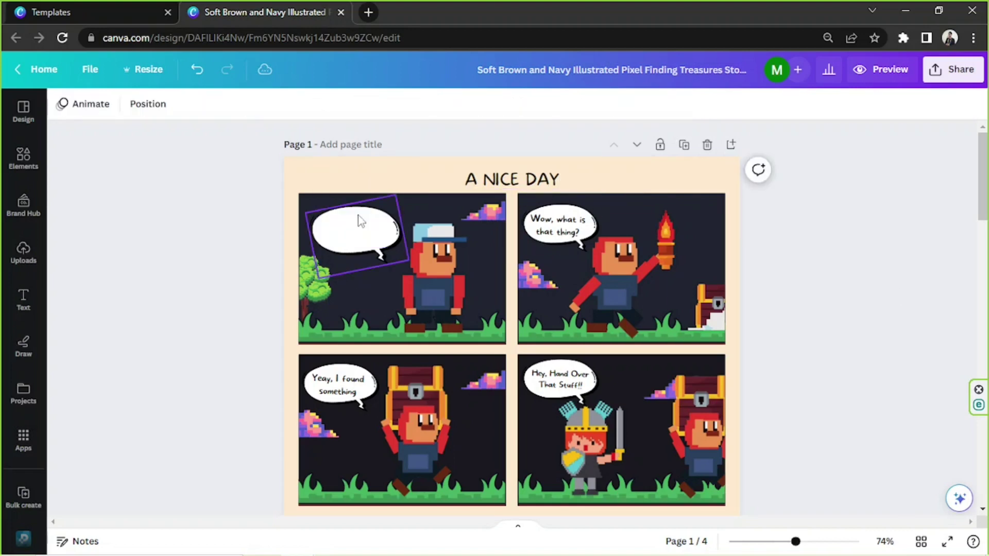
{"action": "left_click", "coordinate": [378, 216]}
{"action": "left_click", "coordinate": [357, 163]}
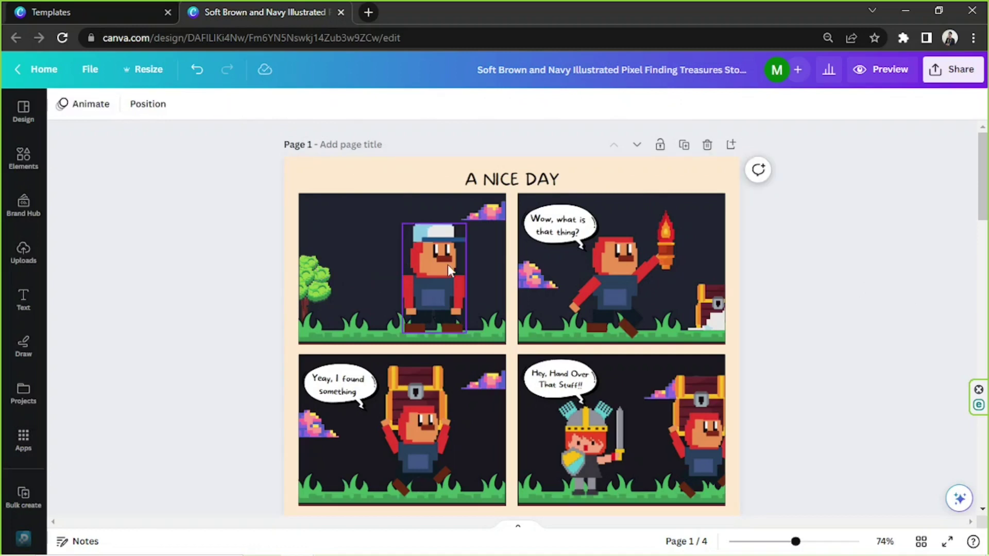
Move the character with the cap to the horizontal centre of the first comic panel.
{"action": "left_click_drag", "start_coordinate": [447, 265], "coordinate": [416, 264]}
{"action": "left_click", "coordinate": [481, 329]}
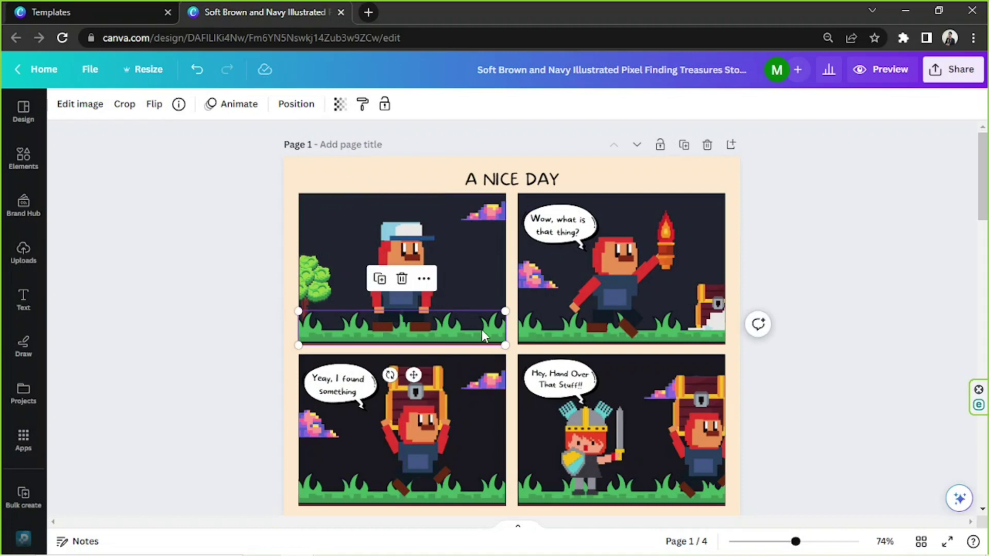
{"action": "left_click", "coordinate": [305, 283]}
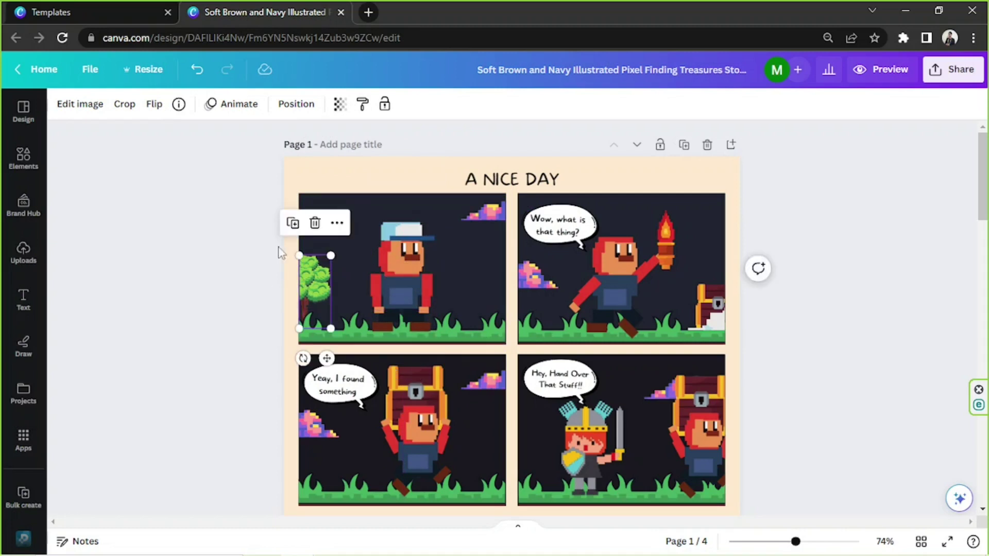
Change the first panel's background to the custom solid light cyan #CFFEFF.
{"action": "left_click", "coordinate": [411, 215]}
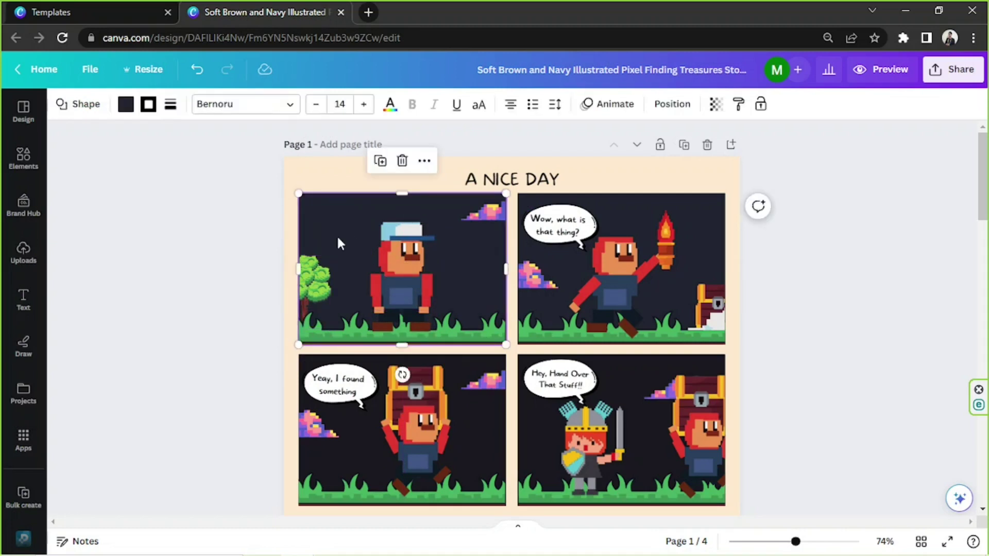
{"action": "left_click", "coordinate": [127, 105]}
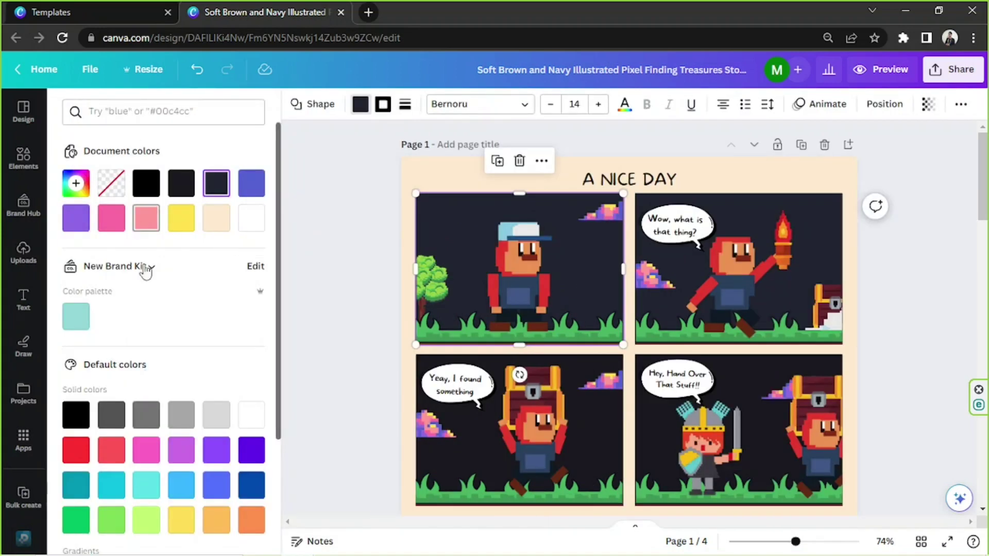
{"action": "left_click", "coordinate": [87, 322]}
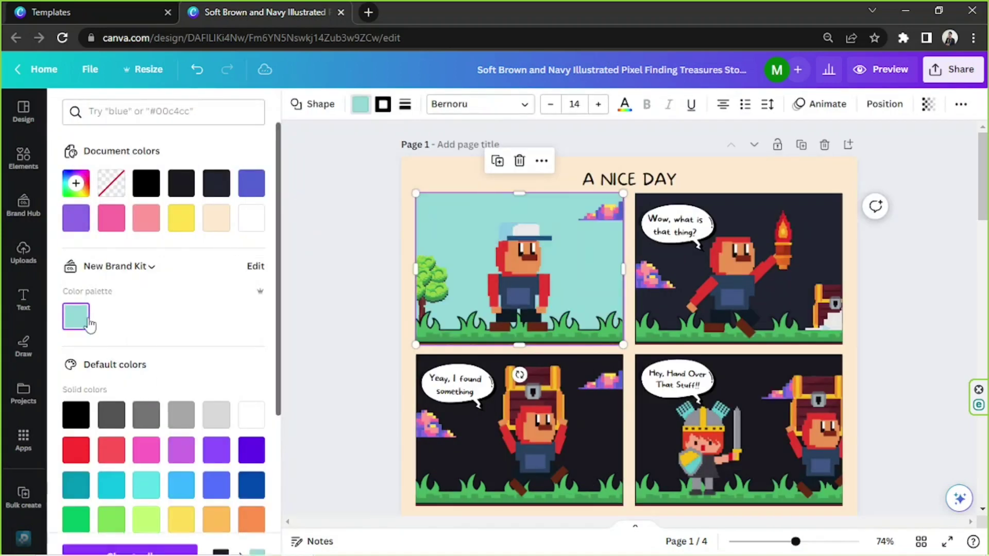
{"action": "left_click", "coordinate": [75, 183]}
{"action": "left_click", "coordinate": [107, 248]}
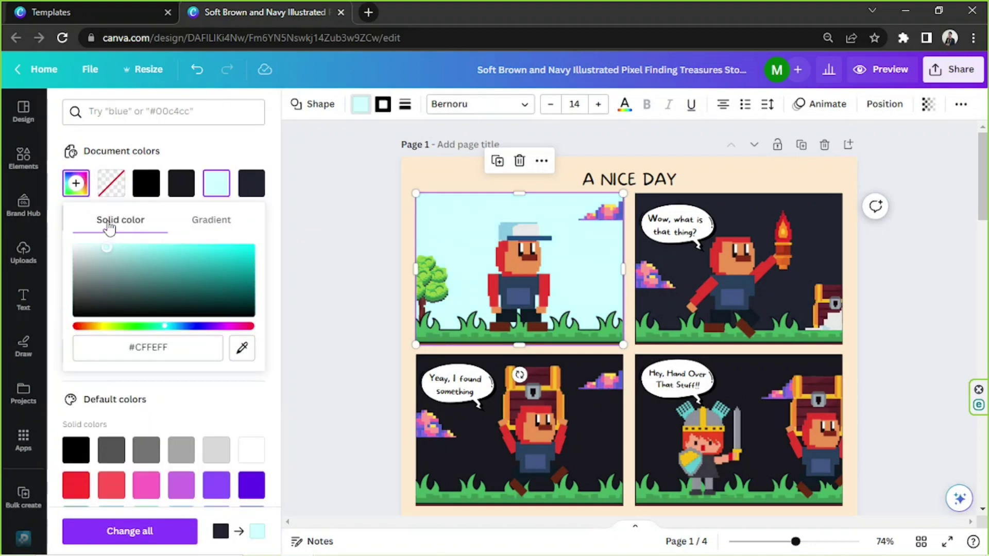
{"action": "left_click", "coordinate": [338, 205]}
{"action": "left_click", "coordinate": [342, 209]}
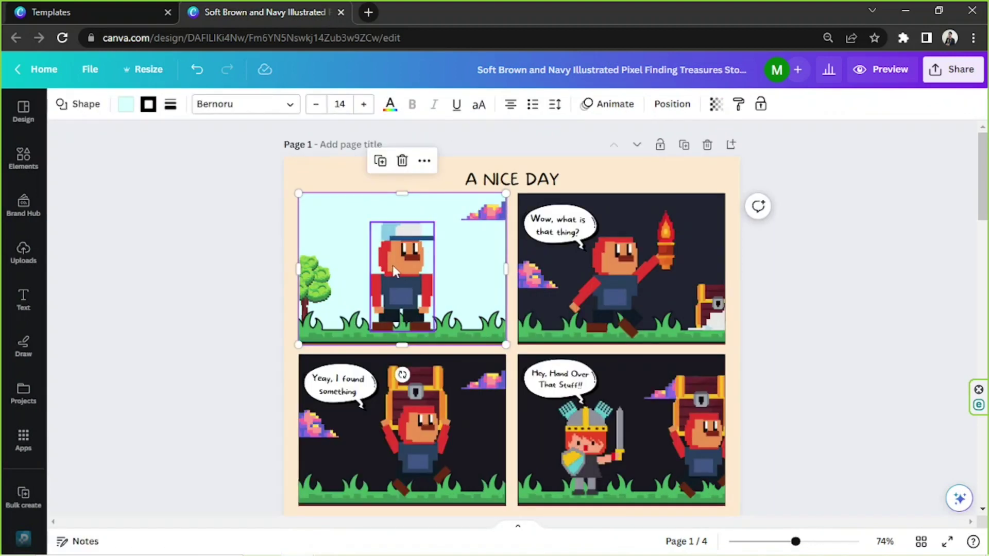
{"action": "left_click", "coordinate": [392, 262]}
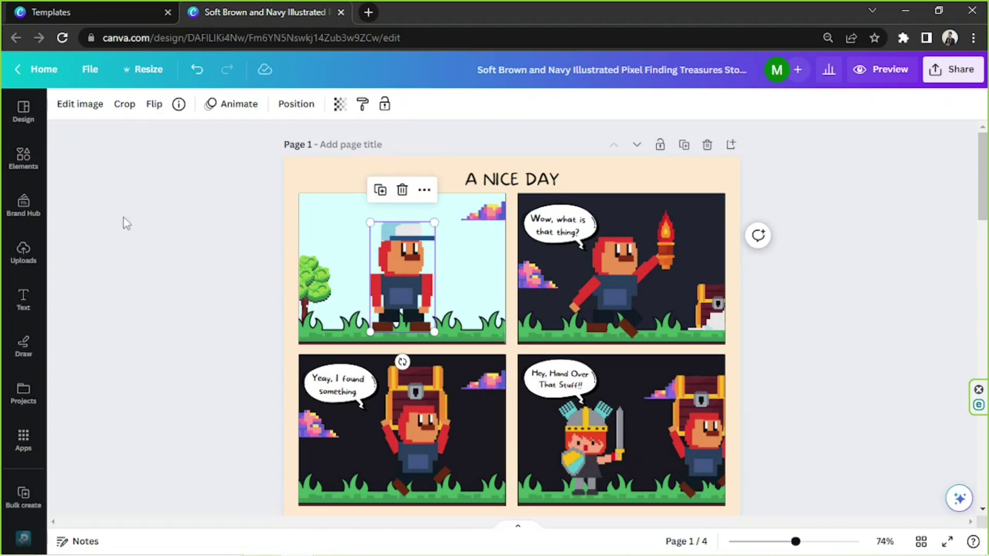
{"action": "left_click", "coordinate": [23, 253]}
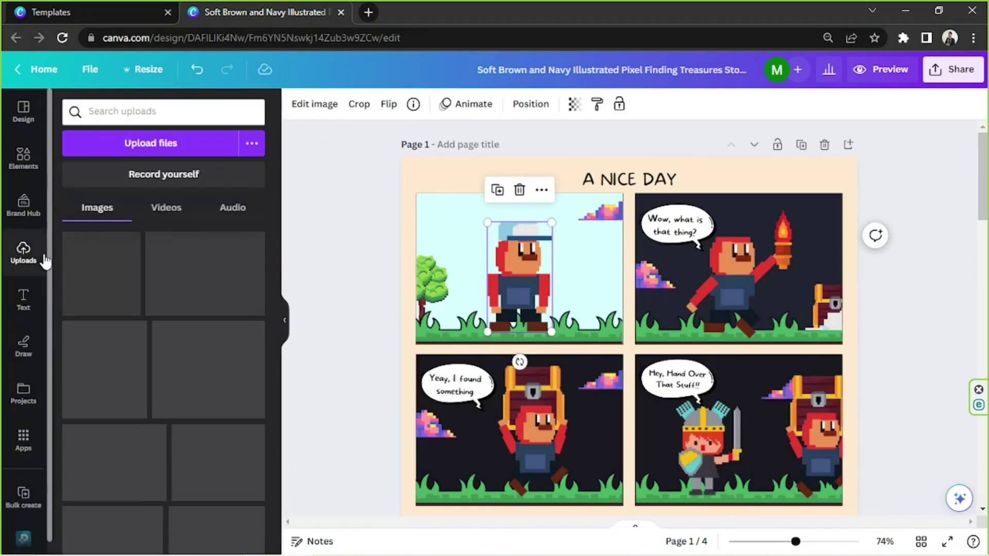
{"action": "left_click", "coordinate": [158, 136]}
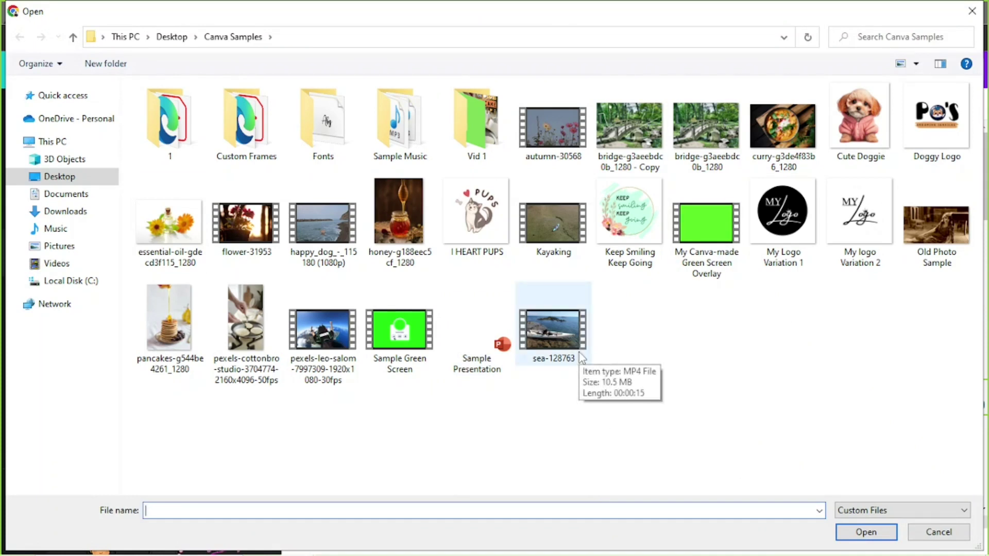
{"action": "left_click", "coordinate": [849, 153]}
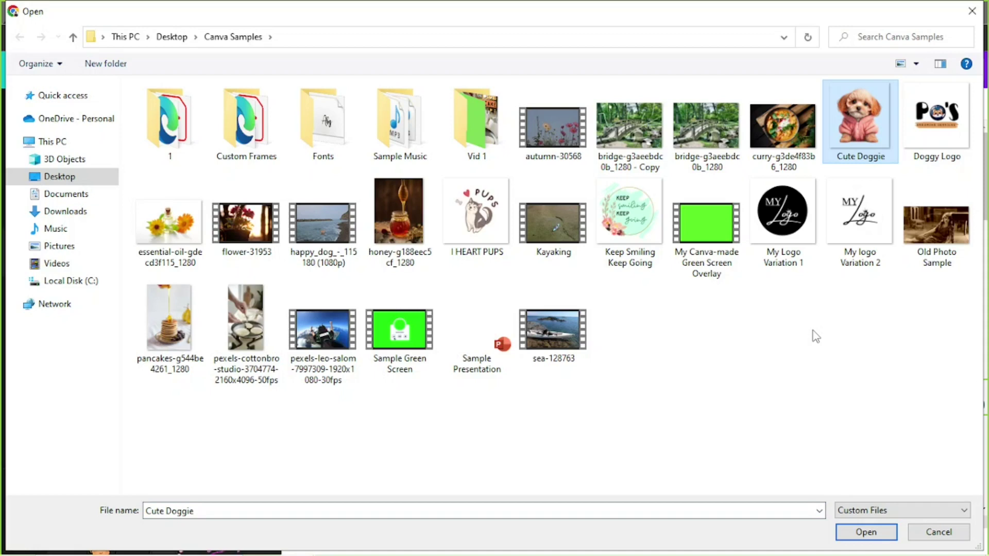
{"action": "left_click", "coordinate": [925, 242], "text": "ctrl"}
{"action": "left_click", "coordinate": [541, 206], "text": "ctrl"}
{"action": "left_click", "coordinate": [311, 229], "text": "ctrl"}
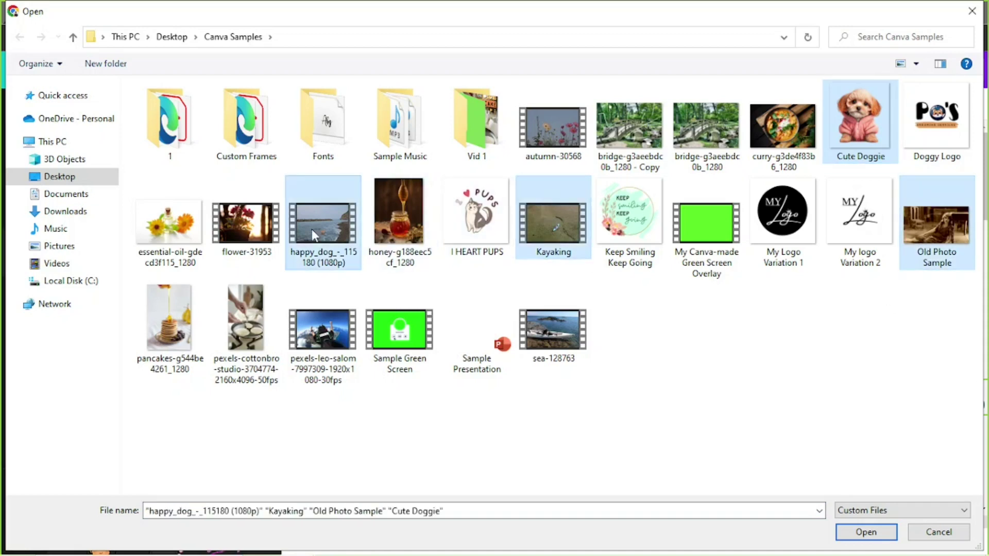
{"action": "left_click", "coordinate": [231, 220], "text": "ctrl"}
{"action": "left_click", "coordinate": [135, 234], "text": "ctrl"}
{"action": "left_click", "coordinate": [178, 324], "text": "ctrl"}
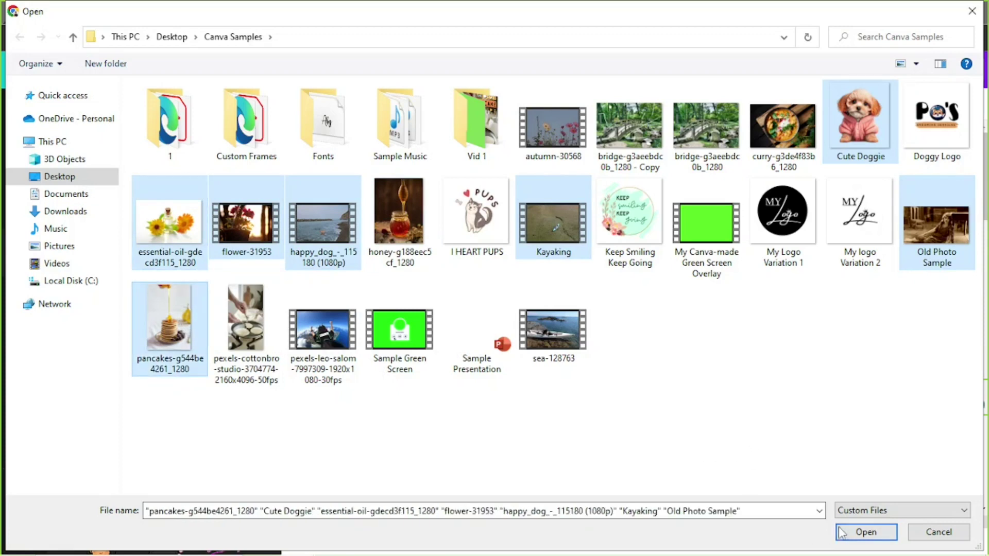
{"action": "left_click", "coordinate": [866, 532]}
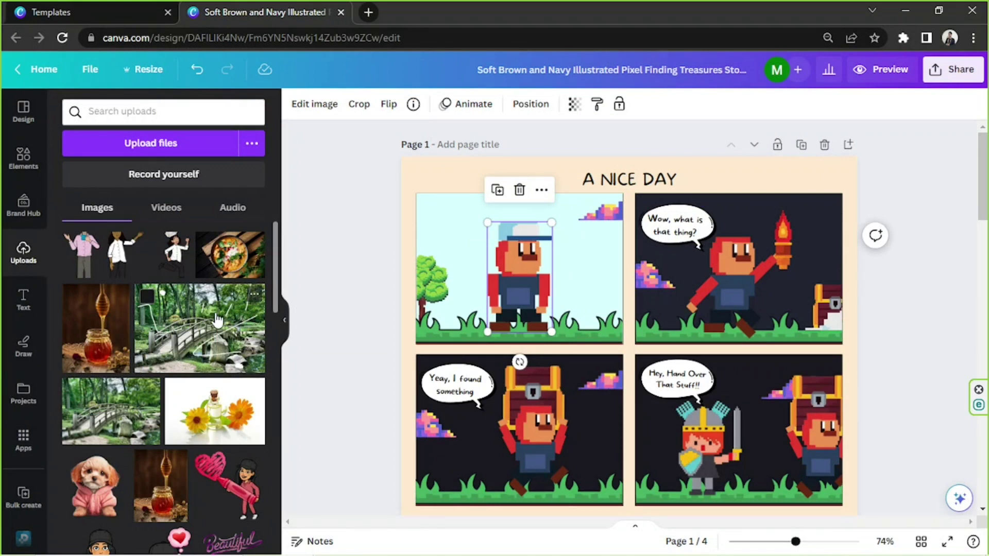
Add the orange character with a green megaphone from a graphics search for "character" and browse all its magic recommendations.
{"action": "left_click", "coordinate": [29, 164]}
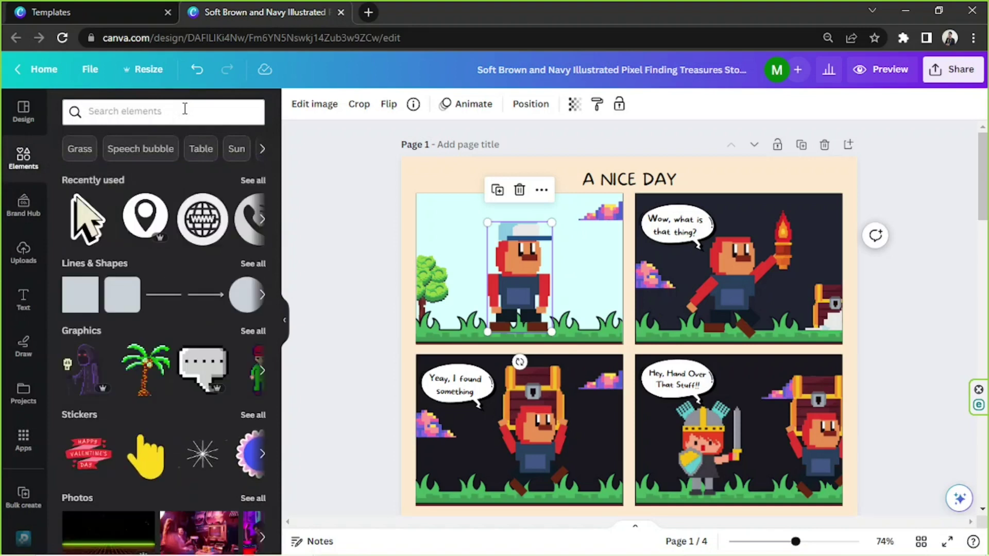
{"action": "left_click", "coordinate": [185, 109]}
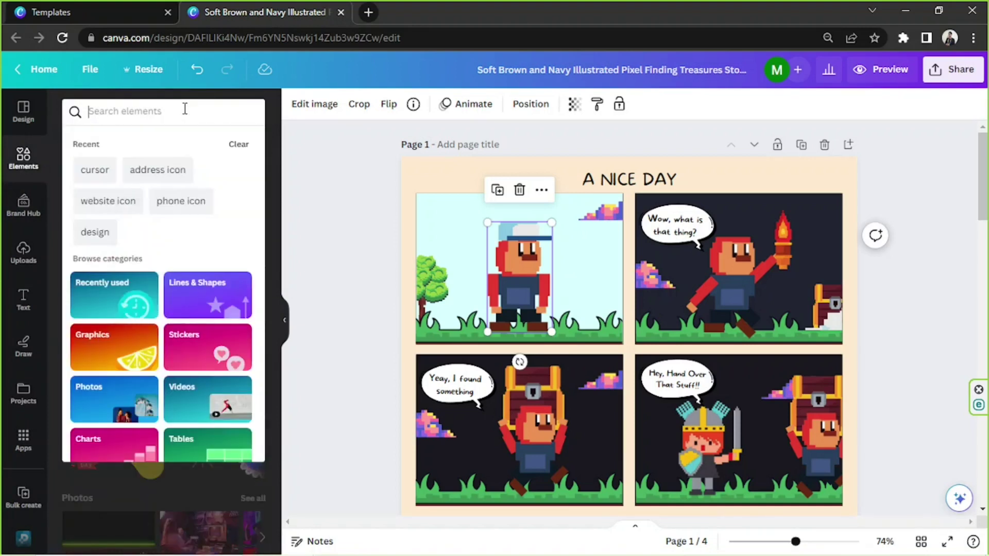
{"action": "type", "text": "ch"}
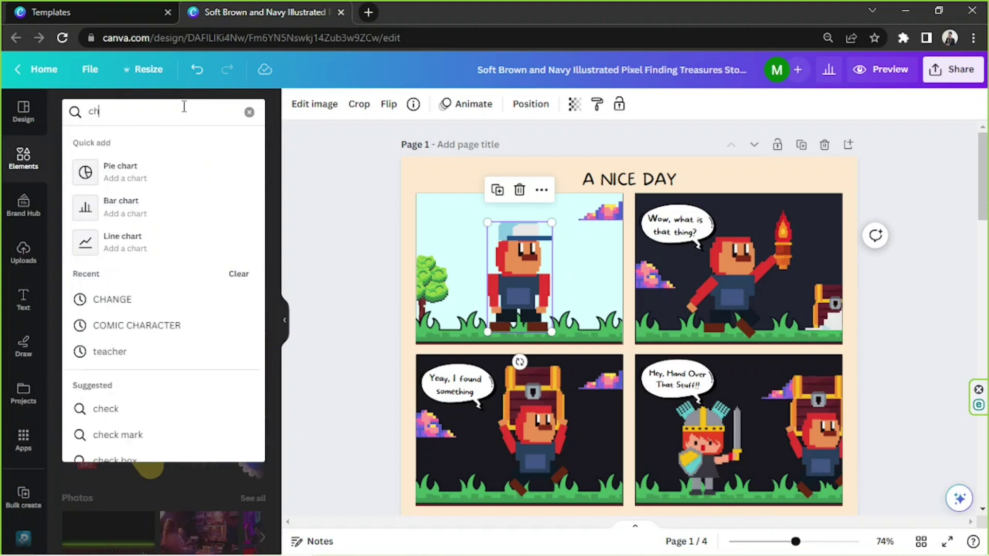
{"action": "type", "text": "aracter"}
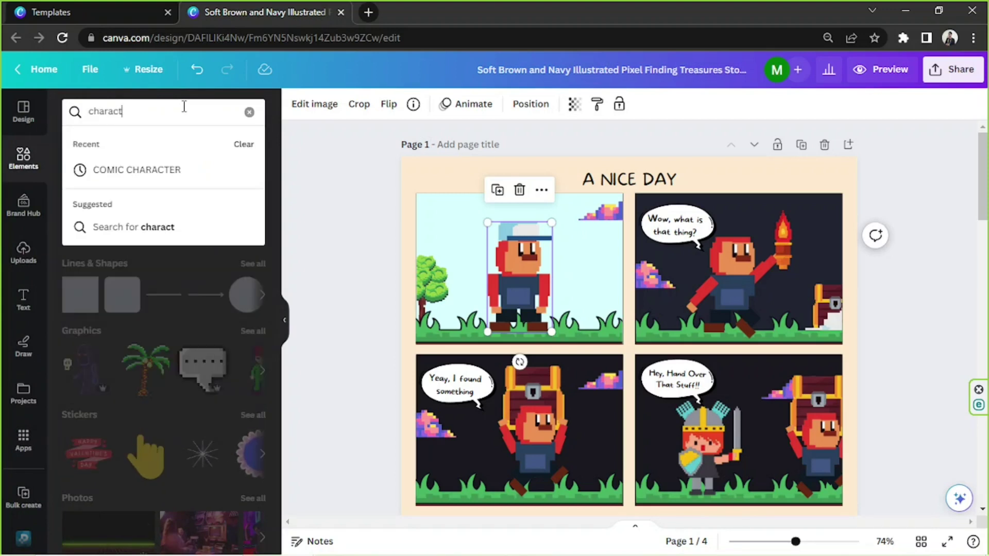
{"action": "key", "text": "Return"}
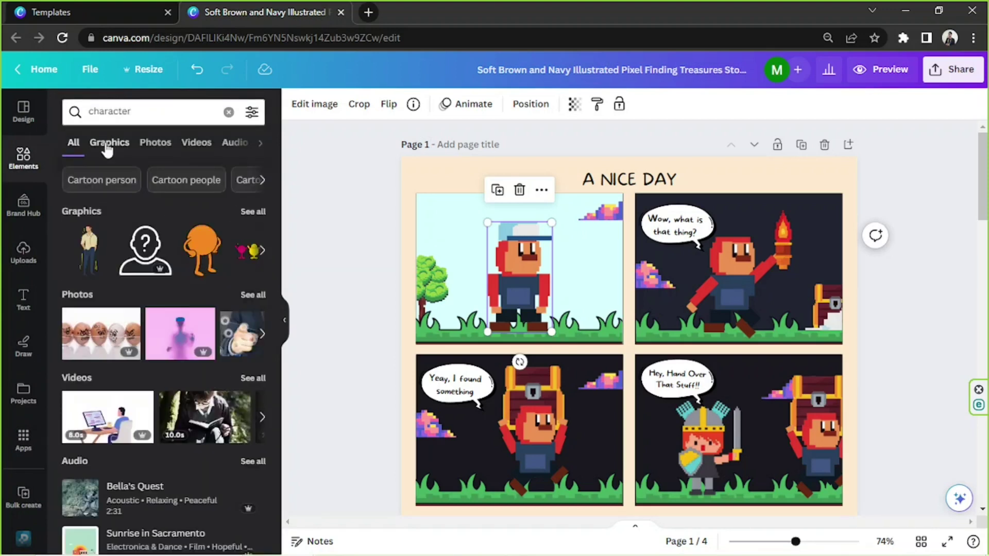
{"action": "left_click", "coordinate": [107, 149]}
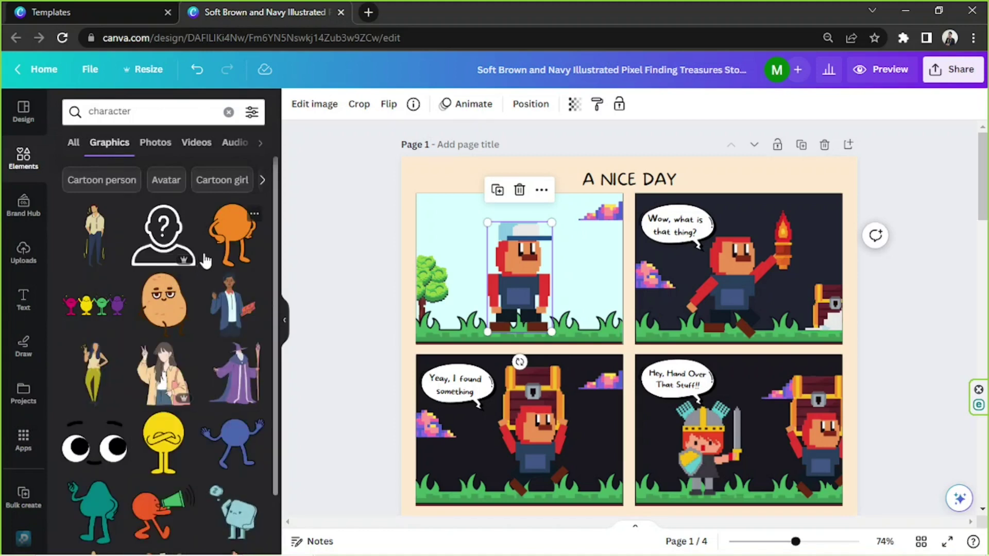
{"action": "scroll", "coordinate": [205, 262], "scroll_direction": "down", "scroll_amount": 5}
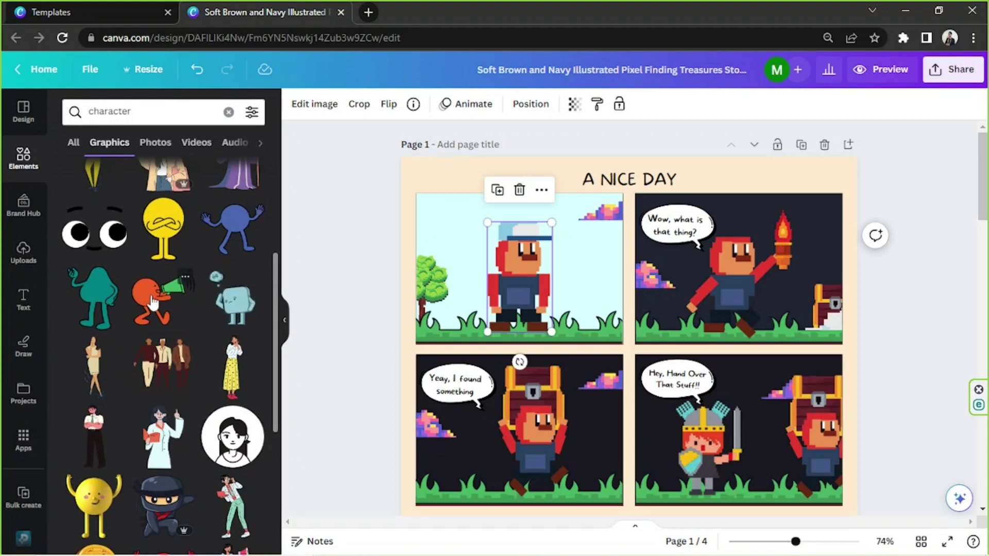
{"action": "scroll", "coordinate": [152, 303], "scroll_direction": "down", "scroll_amount": 3}
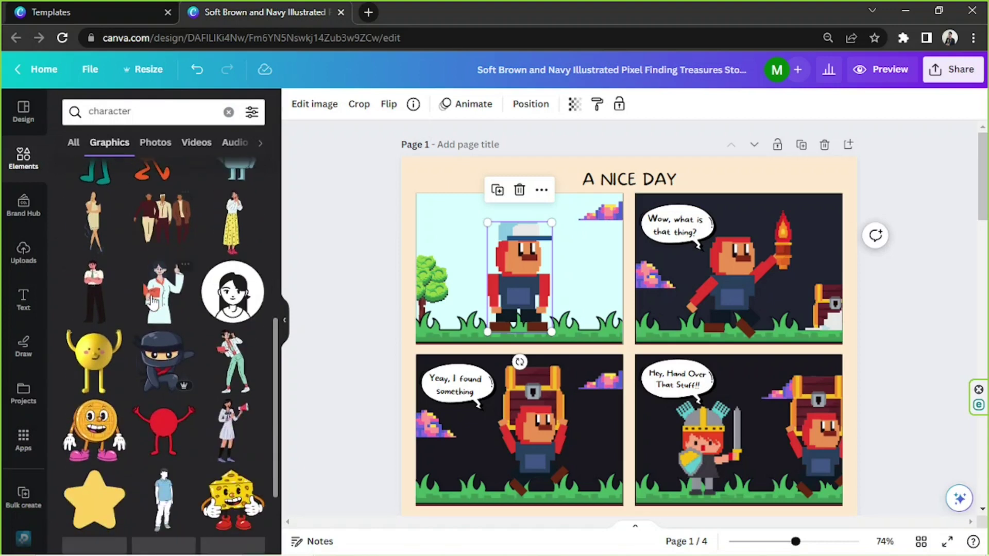
{"action": "scroll", "coordinate": [152, 303], "scroll_direction": "up", "scroll_amount": 5}
{"action": "left_click", "coordinate": [161, 298]}
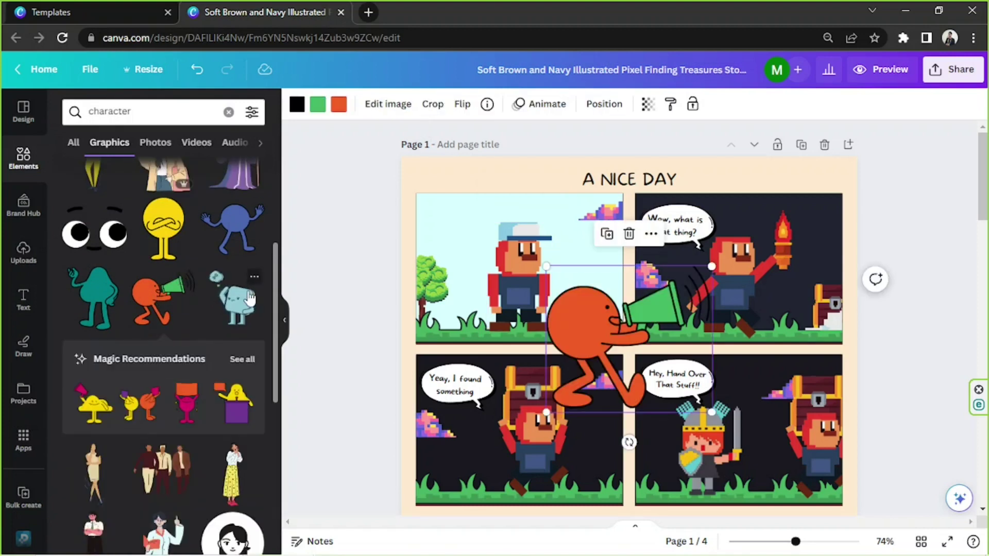
{"action": "left_click", "coordinate": [247, 359]}
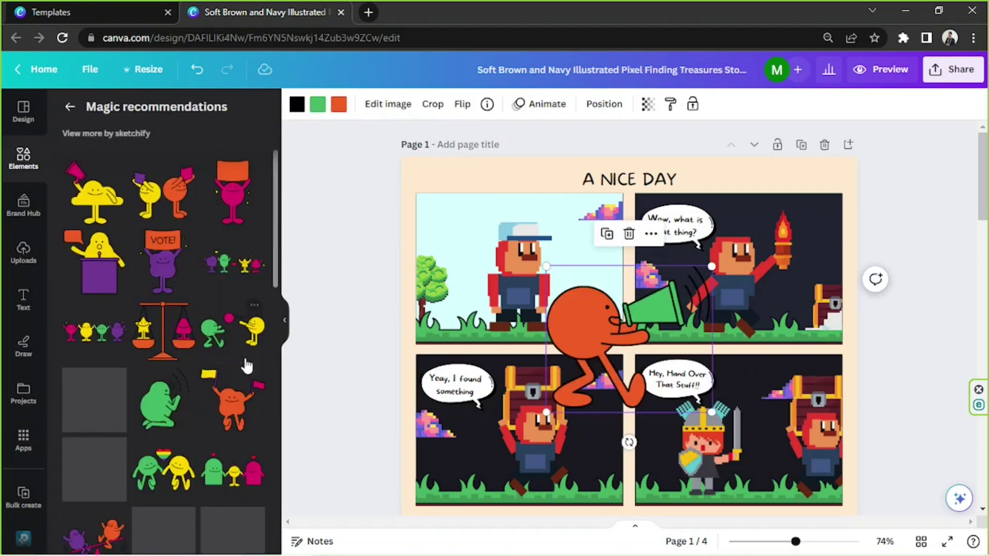
{"action": "scroll", "coordinate": [216, 320], "scroll_direction": "down", "scroll_amount": 5}
{"action": "scroll", "coordinate": [175, 253], "scroll_direction": "up", "scroll_amount": 5}
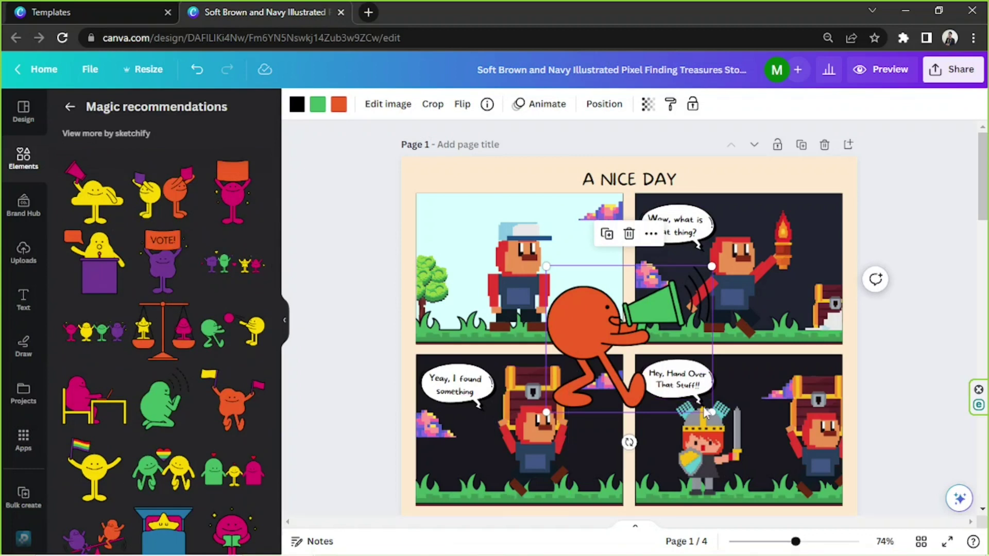
Replace the capped character in the first panel with the megaphone character, scaled to about 5.7 wide by 5 high and standing on the grass.
{"action": "left_click_drag", "start_coordinate": [626, 372], "coordinate": [618, 463]}
{"action": "left_click", "coordinate": [533, 261]}
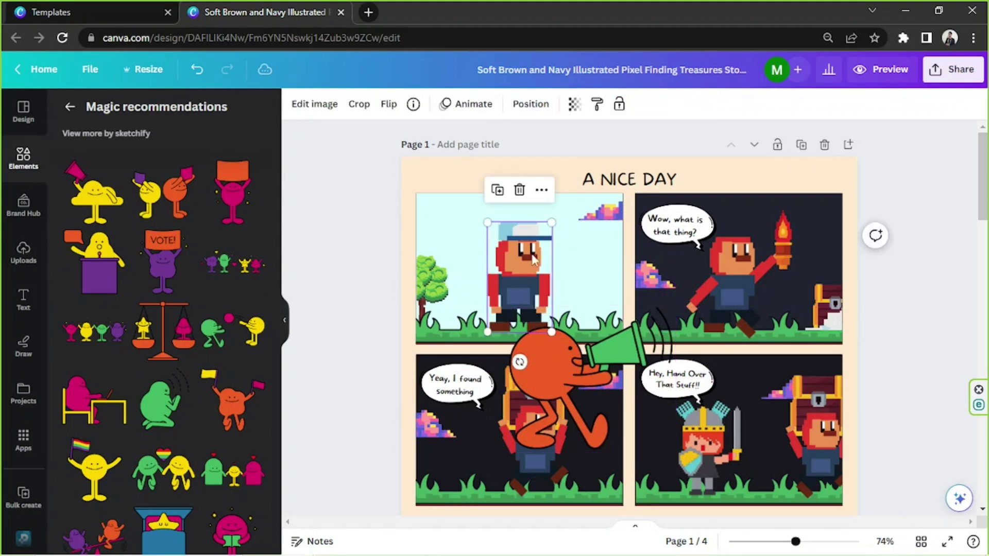
{"action": "left_click", "coordinate": [519, 190]}
{"action": "left_click_drag", "start_coordinate": [557, 392], "coordinate": [505, 268]}
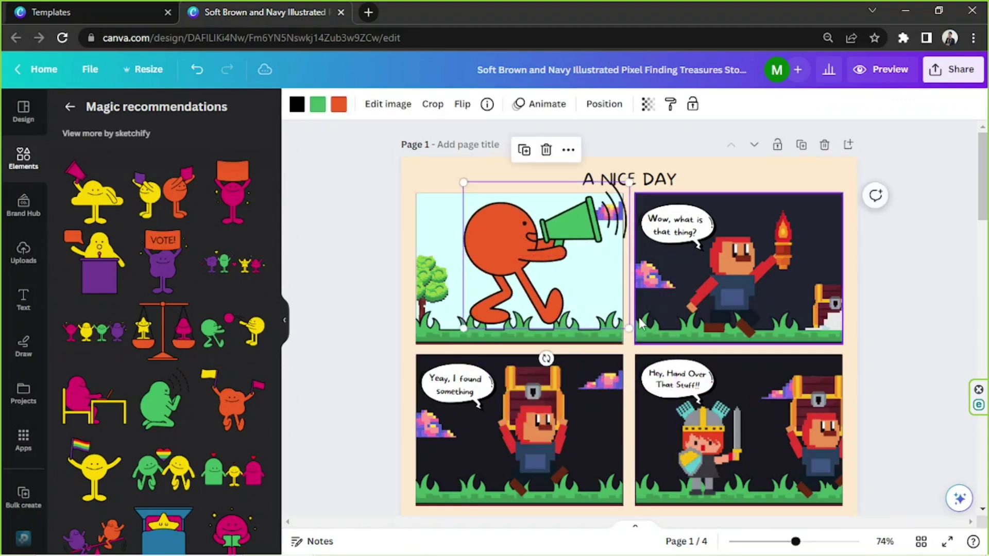
{"action": "left_click_drag", "start_coordinate": [627, 326], "coordinate": [569, 281]}
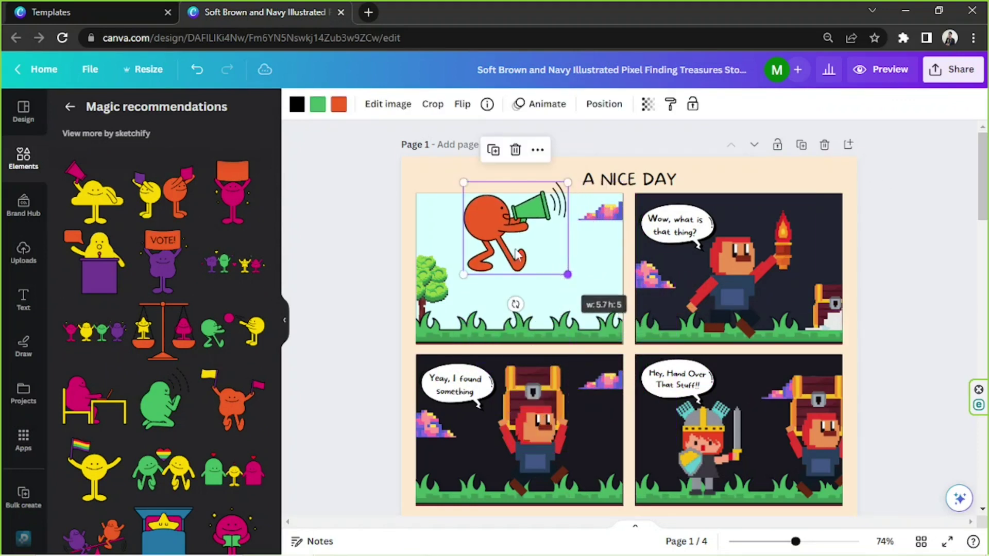
{"action": "left_click_drag", "start_coordinate": [511, 251], "coordinate": [521, 303]}
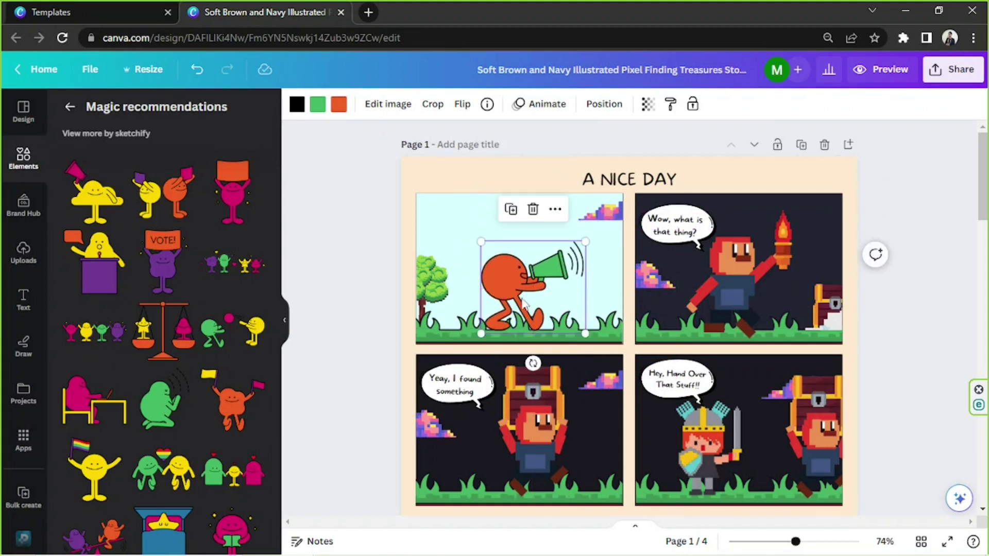
Recolour the megaphone character's orange body with the yellow document colour.
{"action": "left_click", "coordinate": [432, 296]}
{"action": "left_click", "coordinate": [494, 308]}
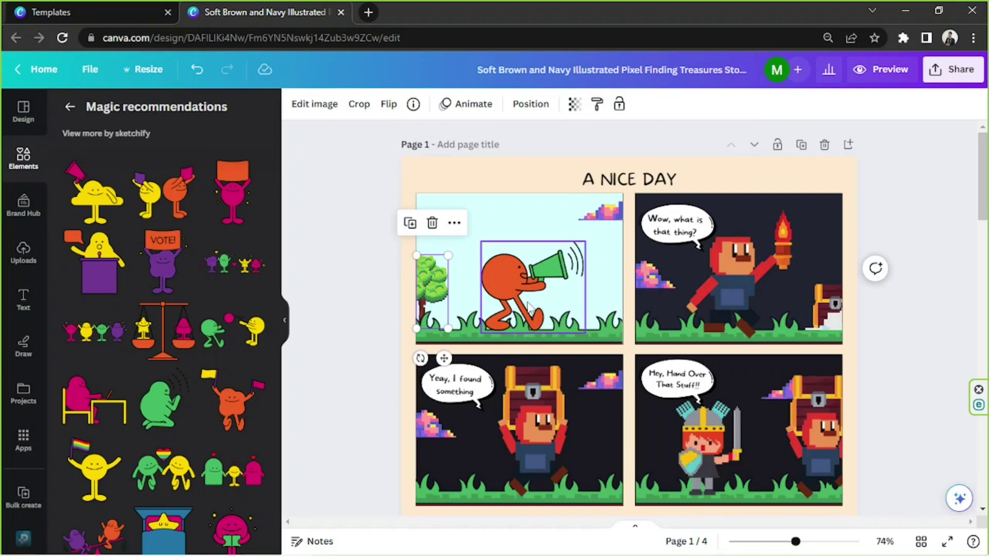
{"action": "left_click", "coordinate": [340, 106]}
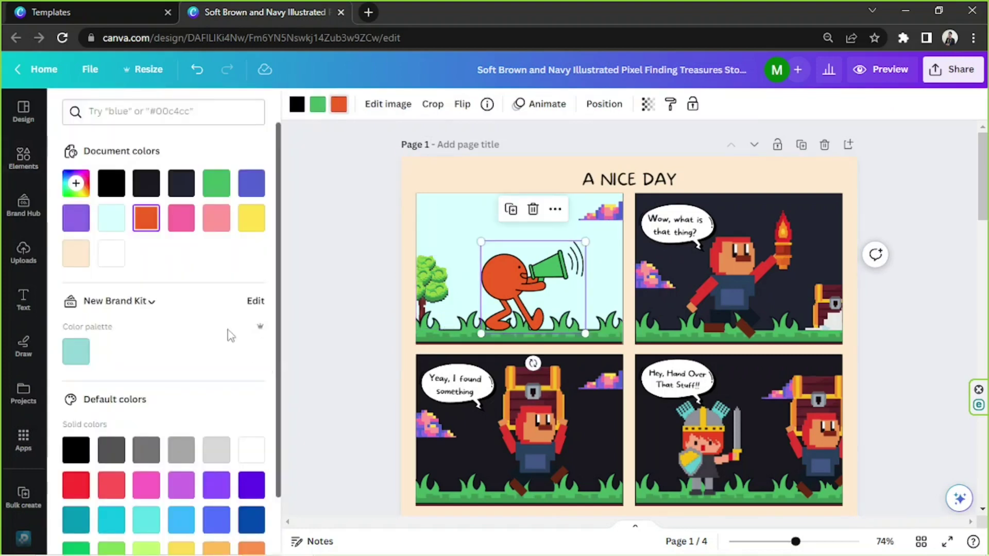
{"action": "left_click", "coordinate": [253, 219]}
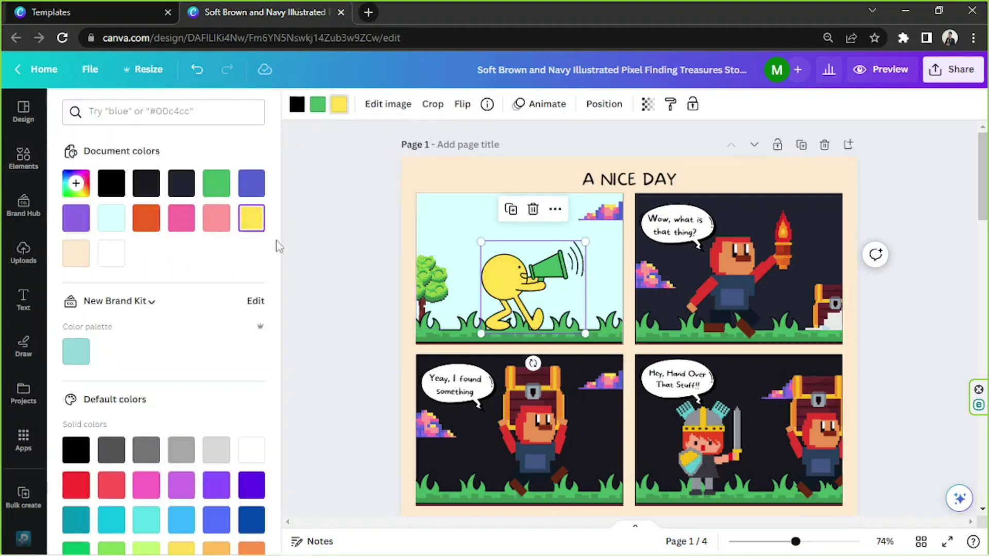
Try dark navy, green and blue on the character's megaphone, and settle on the purple document colour.
{"action": "left_click", "coordinate": [317, 105]}
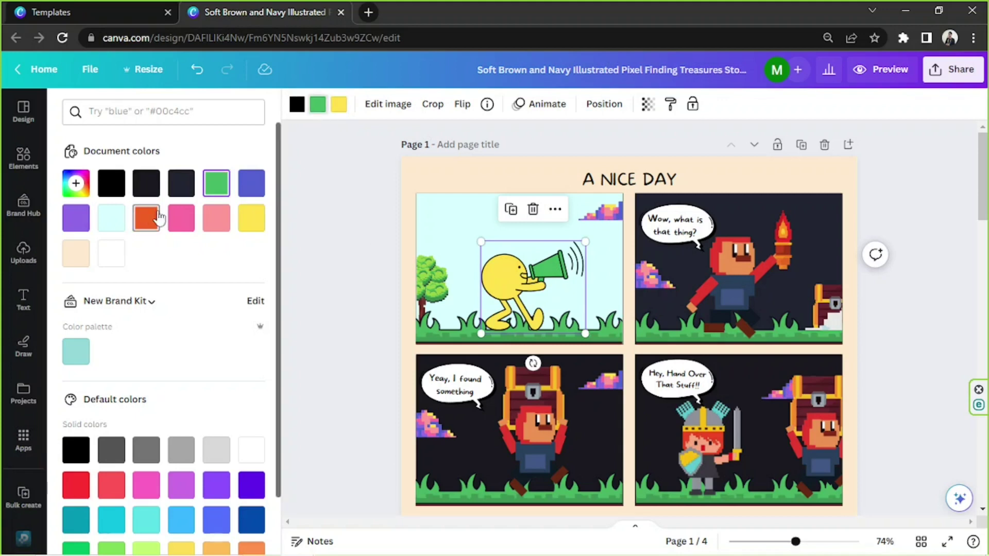
{"action": "left_click", "coordinate": [185, 190]}
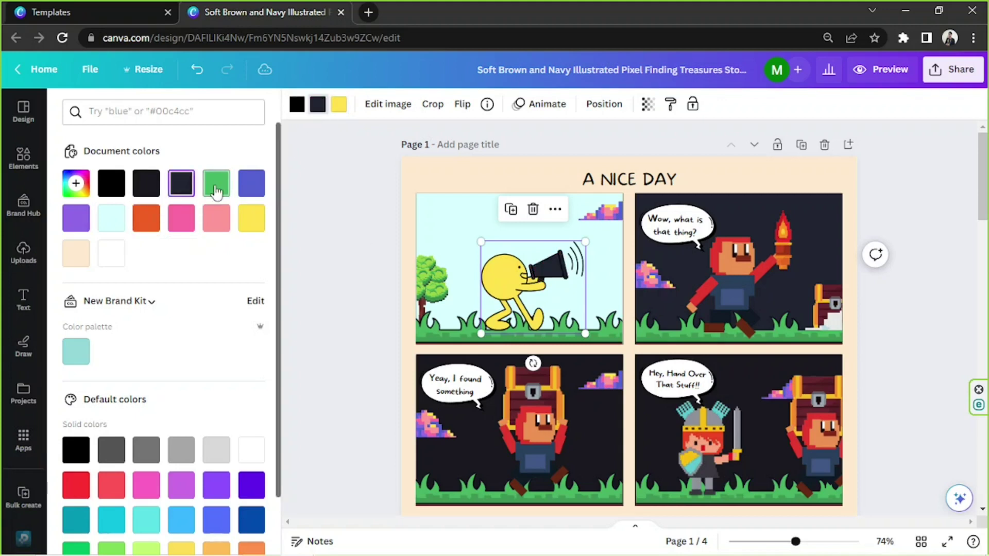
{"action": "left_click", "coordinate": [217, 185]}
{"action": "left_click", "coordinate": [250, 190]}
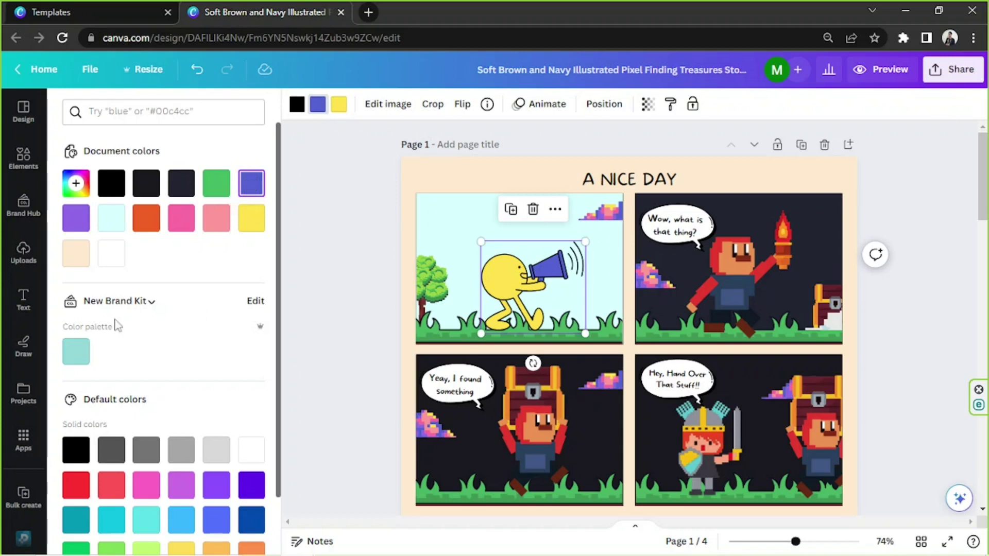
{"action": "left_click", "coordinate": [85, 254]}
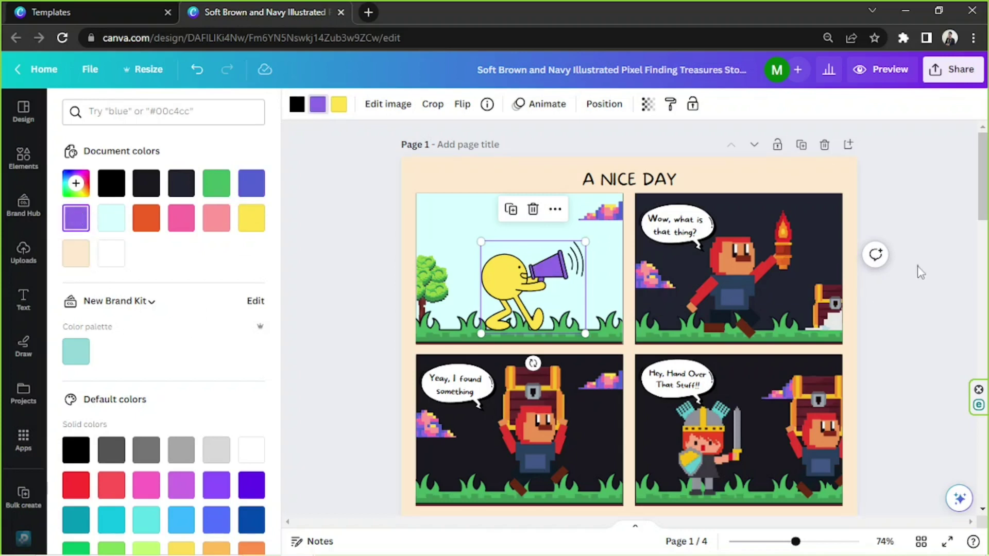
Copy the style of the first panel's light cyan background onto the second panel's background.
{"action": "left_click", "coordinate": [607, 215]}
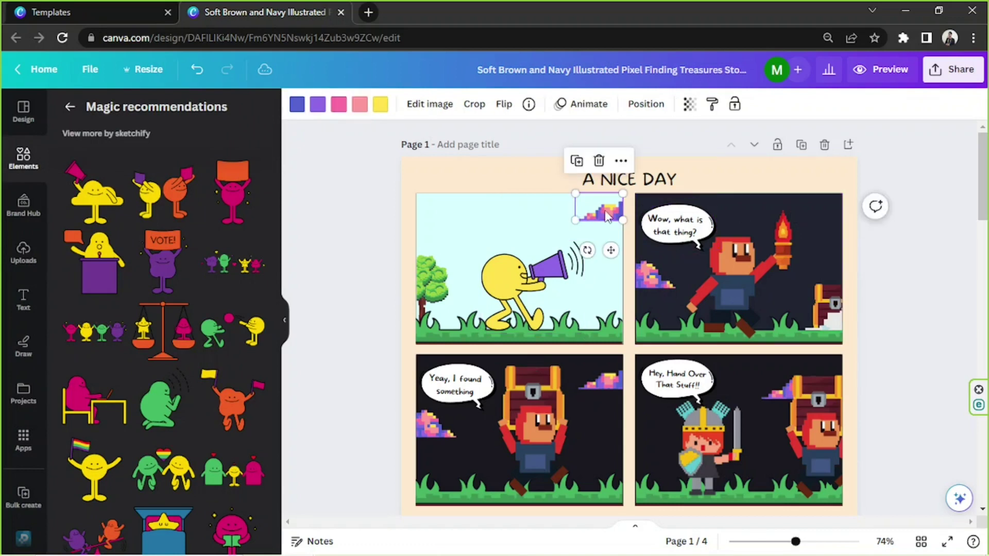
{"action": "left_click", "coordinate": [808, 233]}
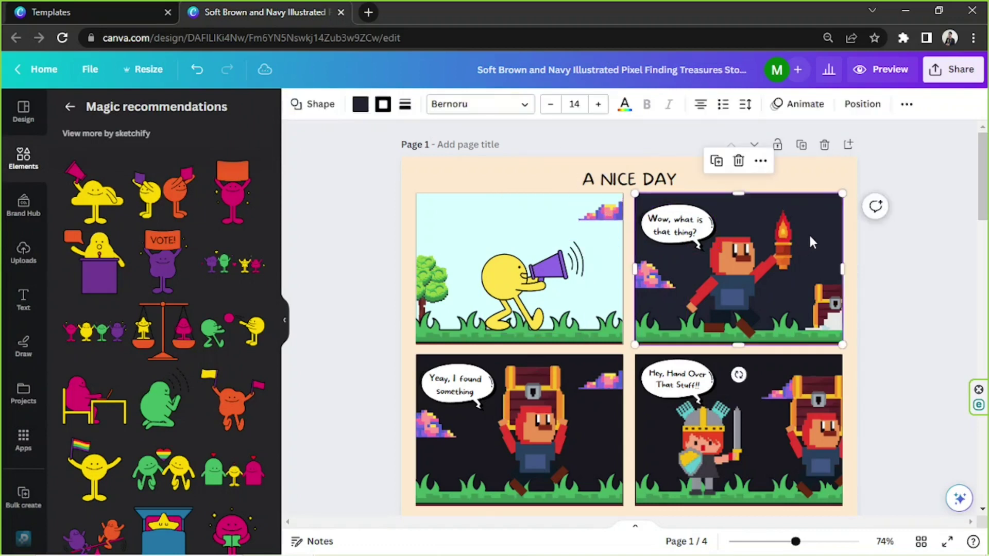
{"action": "left_click", "coordinate": [522, 208]}
{"action": "left_click", "coordinate": [542, 163]}
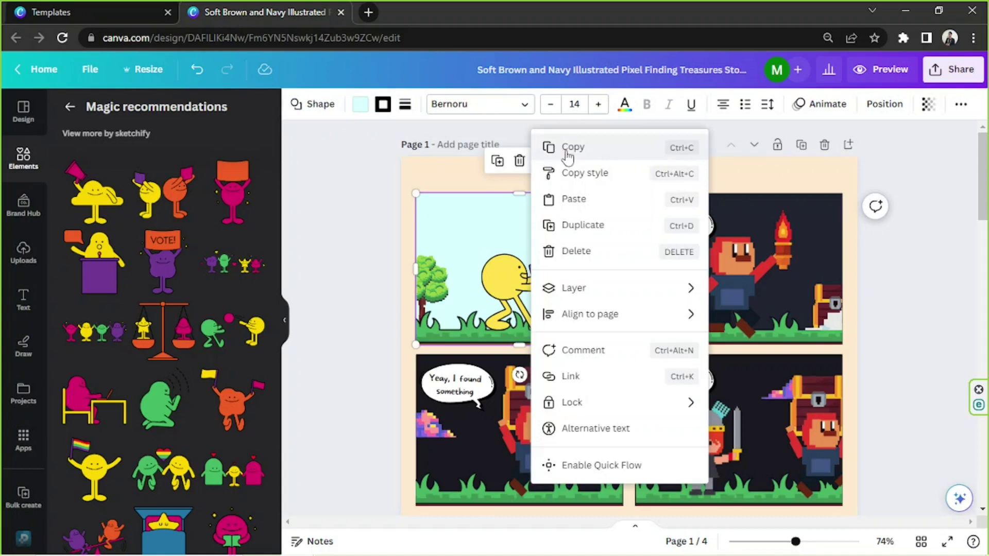
{"action": "left_click", "coordinate": [577, 170]}
{"action": "left_click", "coordinate": [734, 260]}
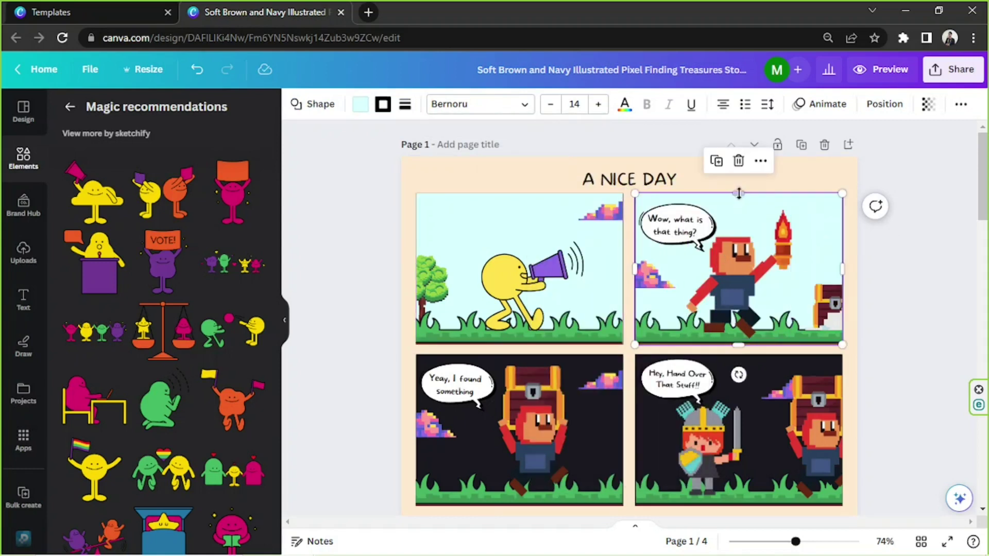
Copy the second panel's background style onto the background of the third panel with the "Yeay, I found something" bubble.
{"action": "left_click", "coordinate": [760, 162]}
{"action": "left_click", "coordinate": [800, 174]}
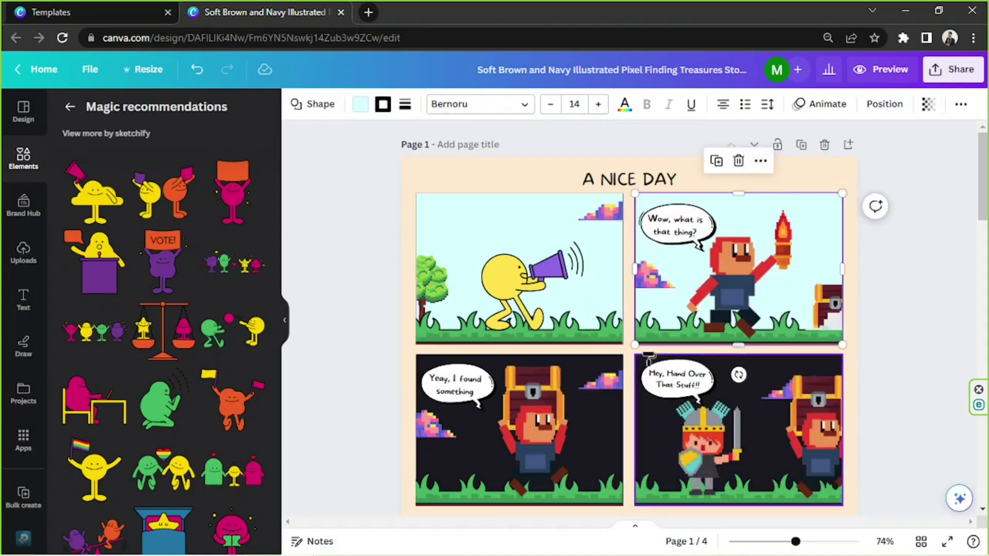
{"action": "left_click", "coordinate": [597, 425]}
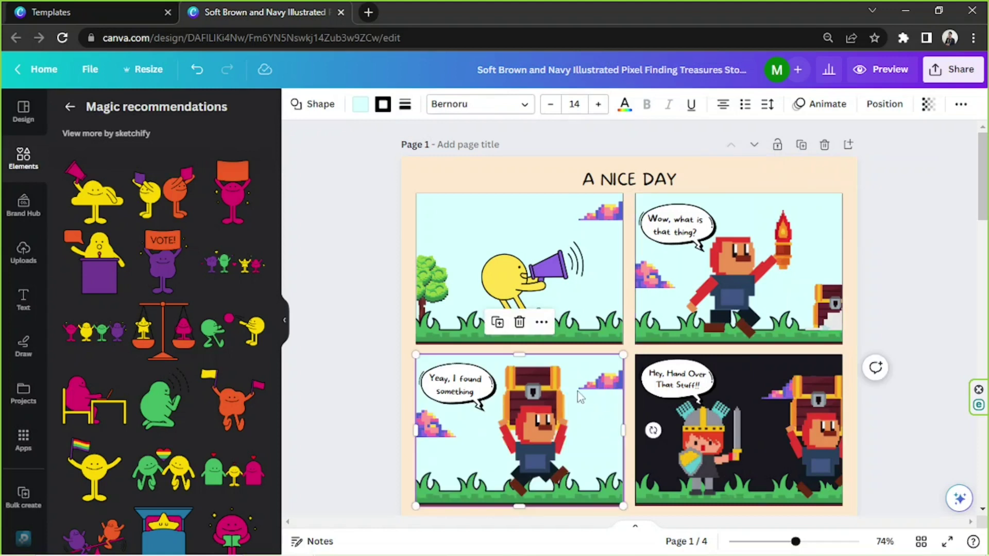
Copy the third panel's background style onto the dark background of the fourth panel.
{"action": "left_click", "coordinate": [541, 324]}
{"action": "left_click", "coordinate": [598, 175]}
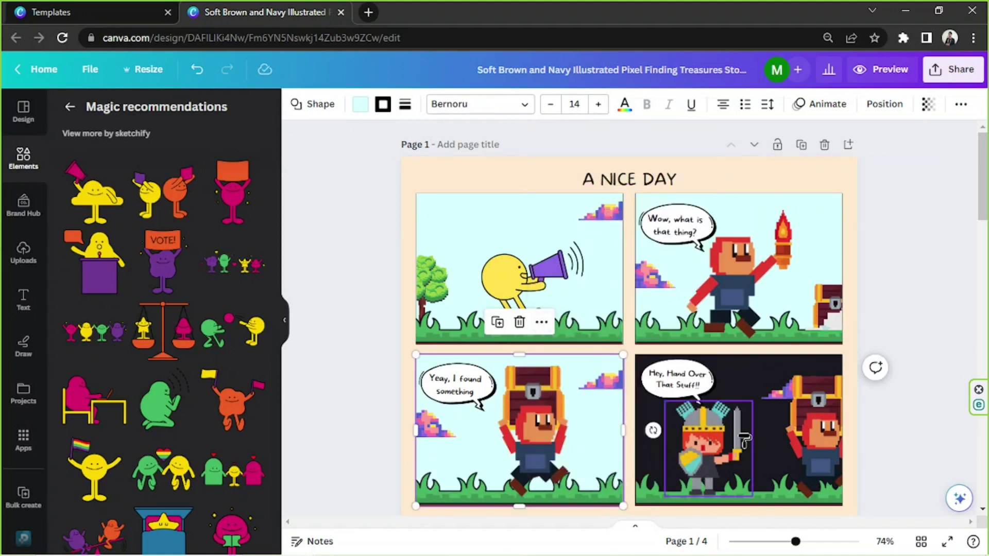
{"action": "left_click", "coordinate": [753, 384]}
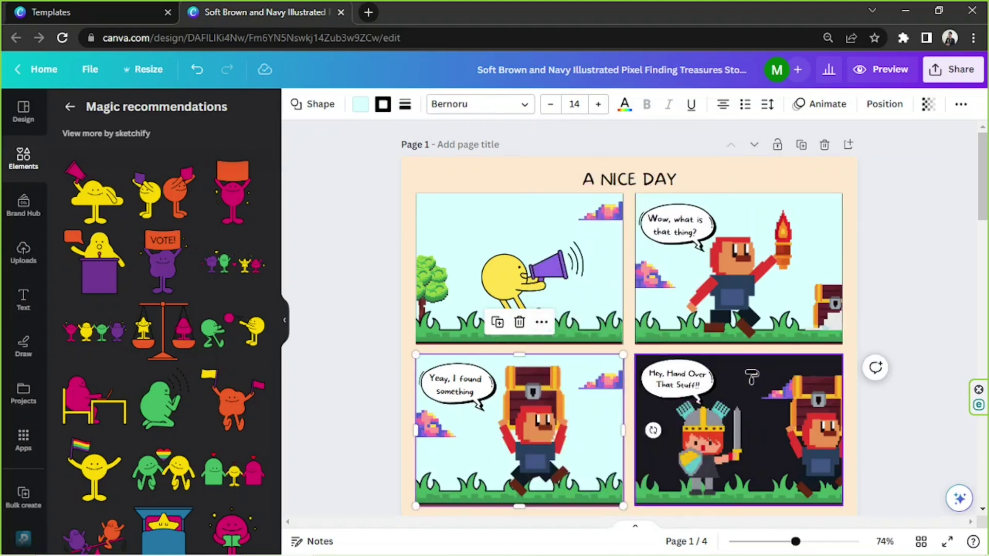
{"action": "left_click", "coordinate": [916, 344]}
Delete the pixel characters from the second to fourth panels, plus the second panel's treasure chest and "Wow, what is that thing?" bubble.
{"action": "left_click", "coordinate": [752, 279]}
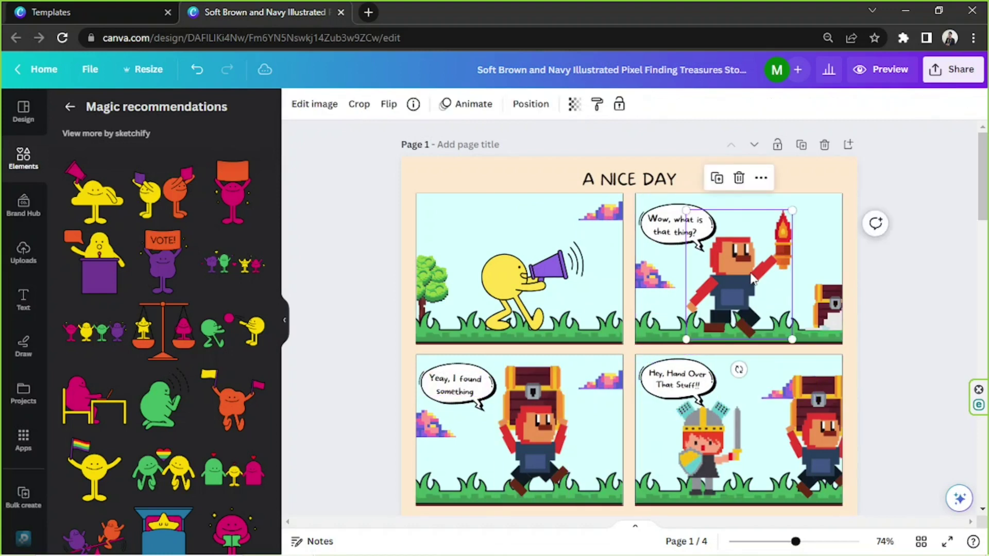
{"action": "key", "text": "Delete"}
{"action": "left_click", "coordinate": [533, 428]}
{"action": "key", "text": "Delete"}
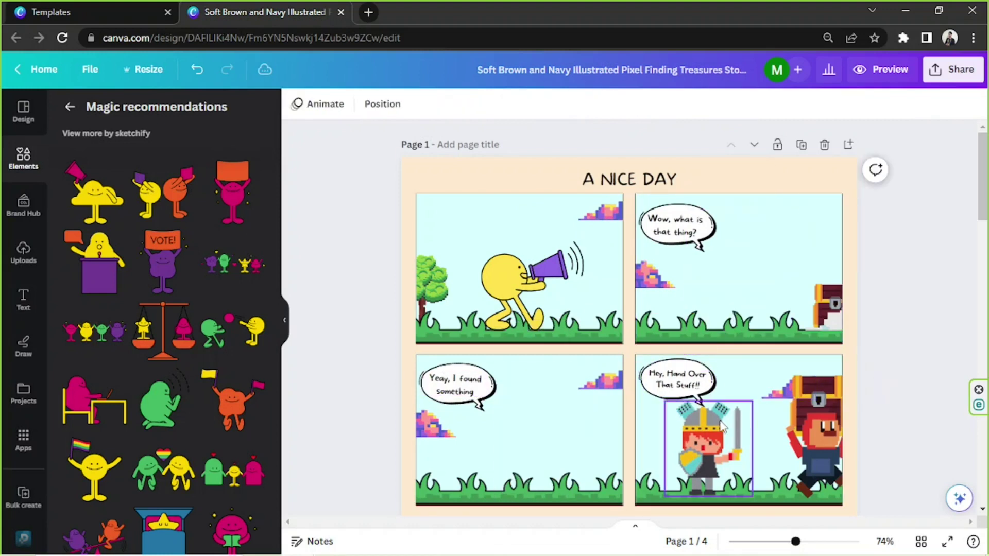
{"action": "left_click", "coordinate": [705, 443]}
{"action": "key", "text": "Delete"}
{"action": "left_click", "coordinate": [804, 425]}
{"action": "key", "text": "Delete"}
{"action": "left_click", "coordinate": [827, 309]}
{"action": "key", "text": "Delete"}
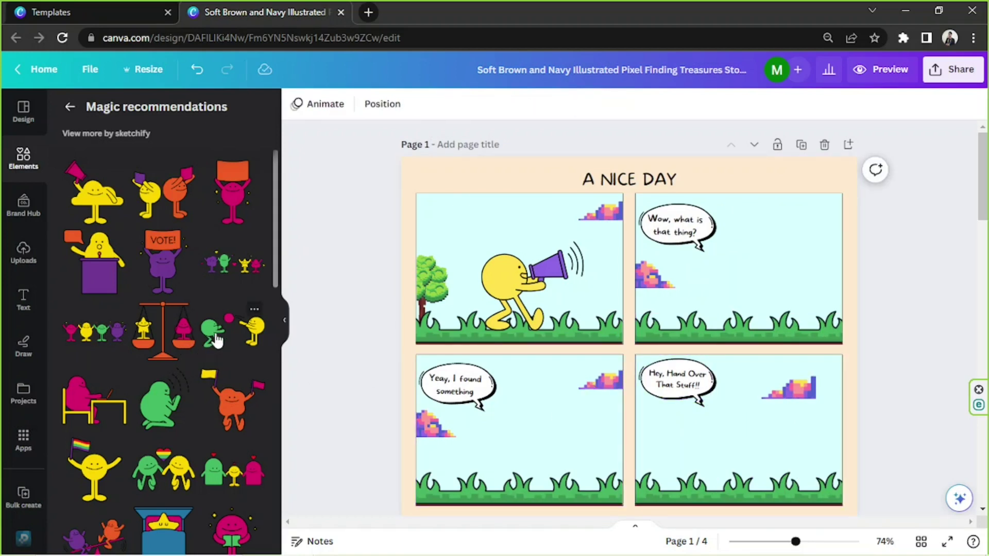
{"action": "left_click", "coordinate": [677, 227]}
{"action": "key", "text": "Delete"}
Add the ball-throwing graphic to the second panel and recolour its green figure pink and its yellow figure lighter yellow.
{"action": "scroll", "coordinate": [214, 356], "scroll_direction": "down", "scroll_amount": 7}
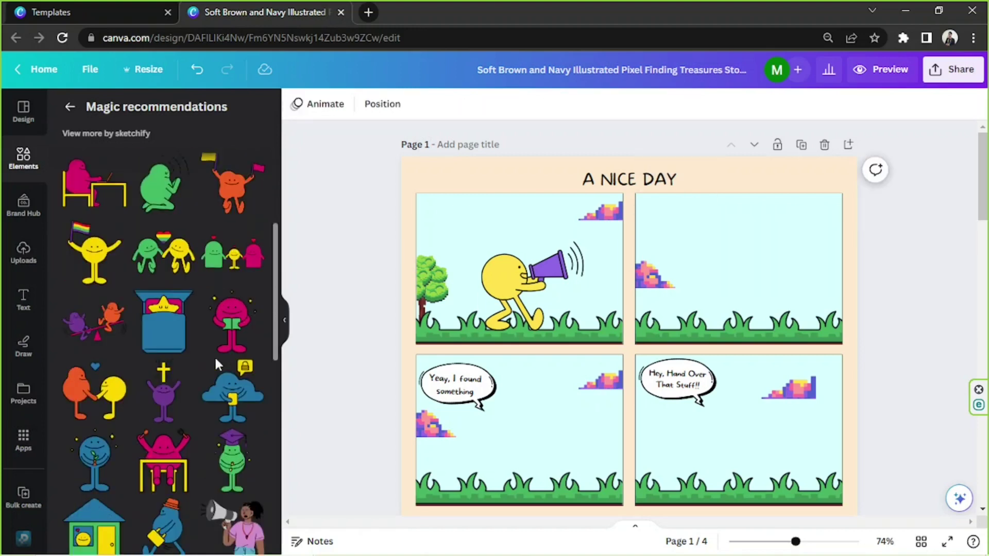
{"action": "scroll", "coordinate": [217, 389], "scroll_direction": "up", "scroll_amount": 7}
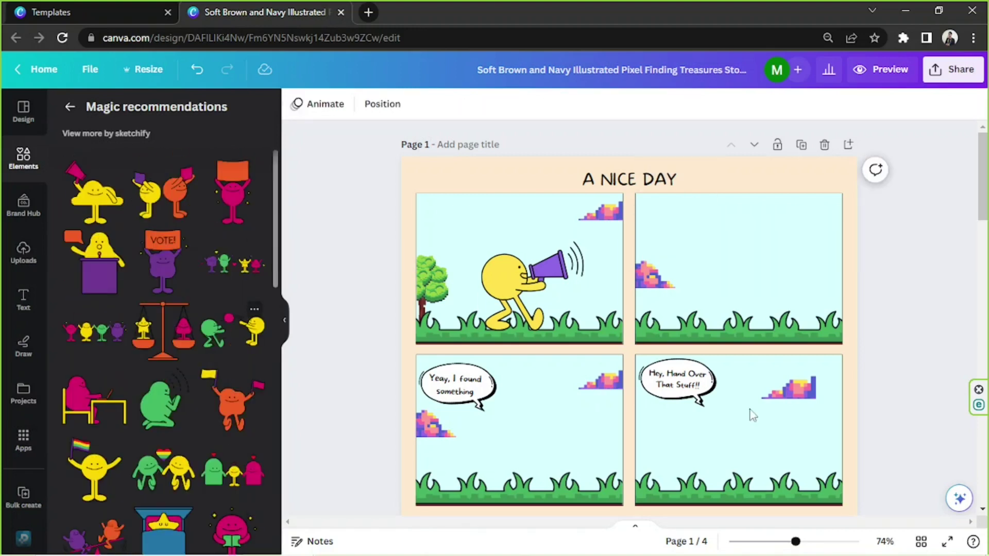
{"action": "left_click_drag", "start_coordinate": [232, 330], "coordinate": [739, 288]}
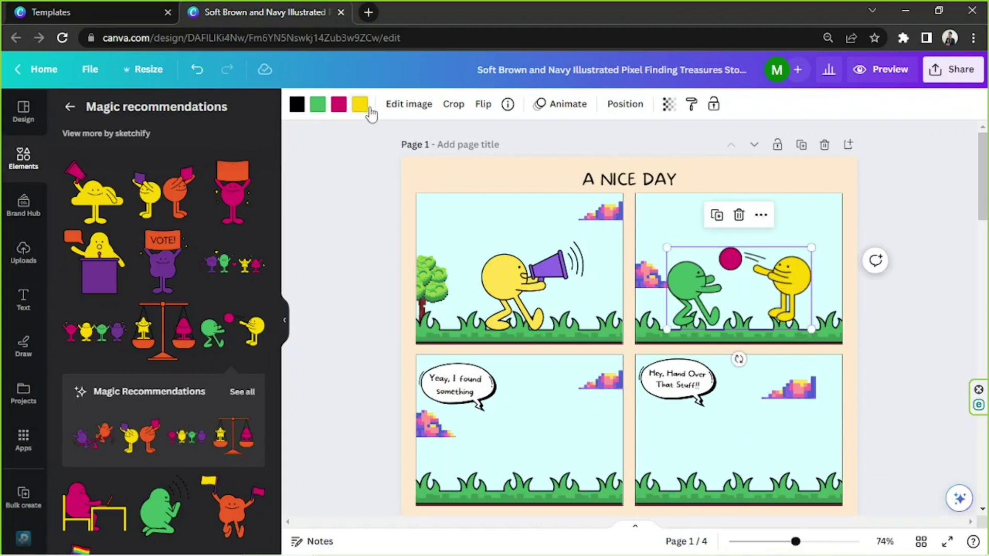
{"action": "left_click", "coordinate": [317, 104]}
{"action": "left_click", "coordinate": [145, 218]}
{"action": "left_click", "coordinate": [252, 218]}
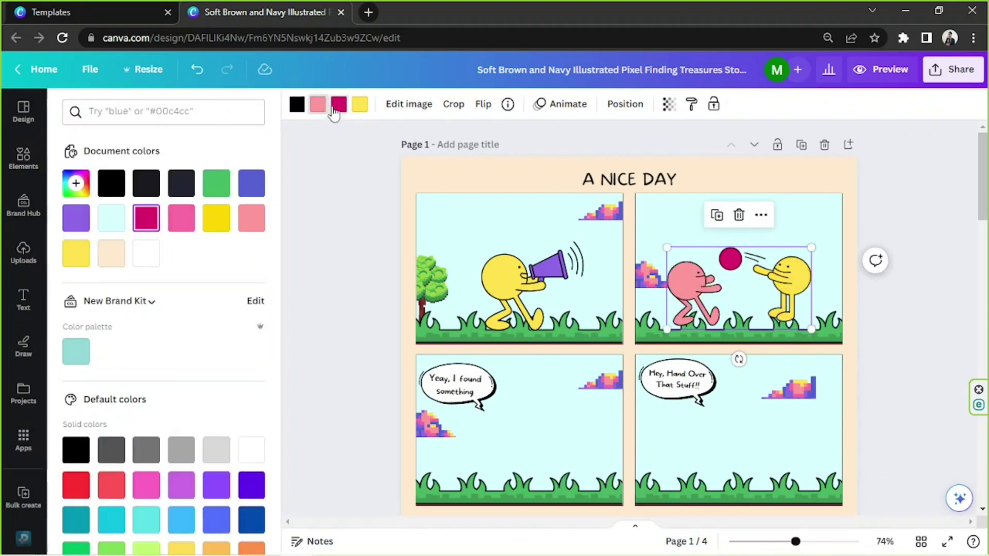
Recolour the thrown ball red and move the ball-throwing graphic slightly down onto the second panel's grass.
{"action": "left_click", "coordinate": [339, 104]}
{"action": "scroll", "coordinate": [165, 361], "scroll_direction": "down", "scroll_amount": 2}
{"action": "left_click", "coordinate": [111, 417]}
{"action": "mouse_move", "coordinate": [754, 278]}
{"action": "left_mouse_down"}
{"action": "mouse_move", "coordinate": [766, 287]}
{"action": "mouse_move", "coordinate": [750, 290]}
{"action": "left_mouse_up"}
{"action": "left_click", "coordinate": [901, 258]}
Add the graphic of two characters on a seesaw to the third panel.
{"action": "scroll", "coordinate": [179, 277], "scroll_direction": "down", "scroll_amount": 4}
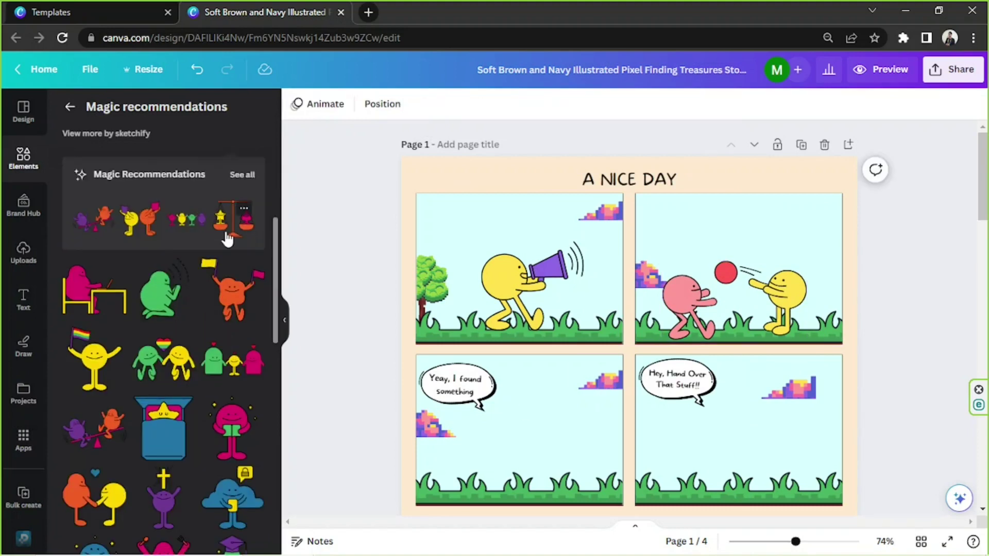
{"action": "left_click_drag", "start_coordinate": [93, 427], "coordinate": [548, 448]}
{"action": "scroll", "coordinate": [243, 287], "scroll_direction": "up", "scroll_amount": 4}
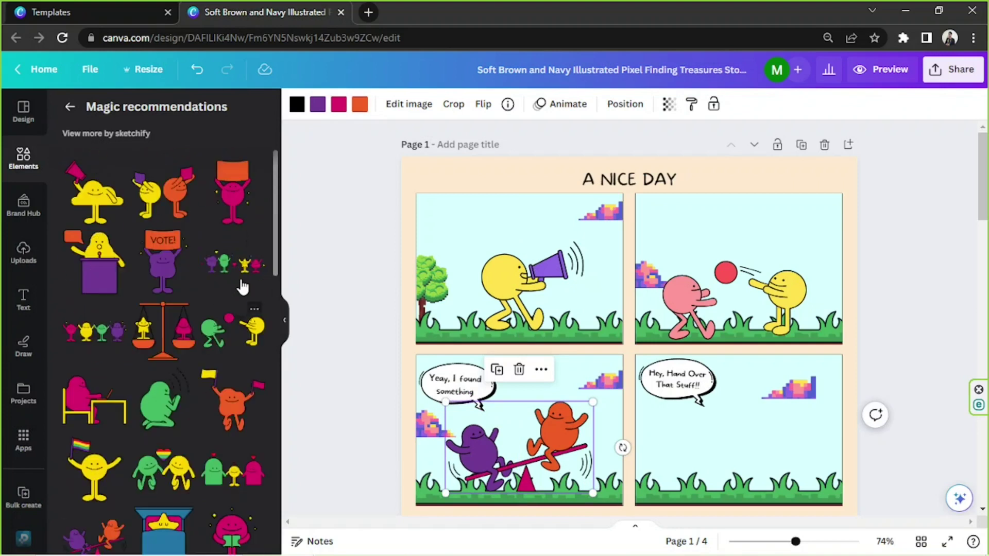
Try yellow and purple on the seesaw's orange character and pink on its purple character.
{"action": "left_click", "coordinate": [359, 104]}
{"action": "left_click", "coordinate": [110, 253]}
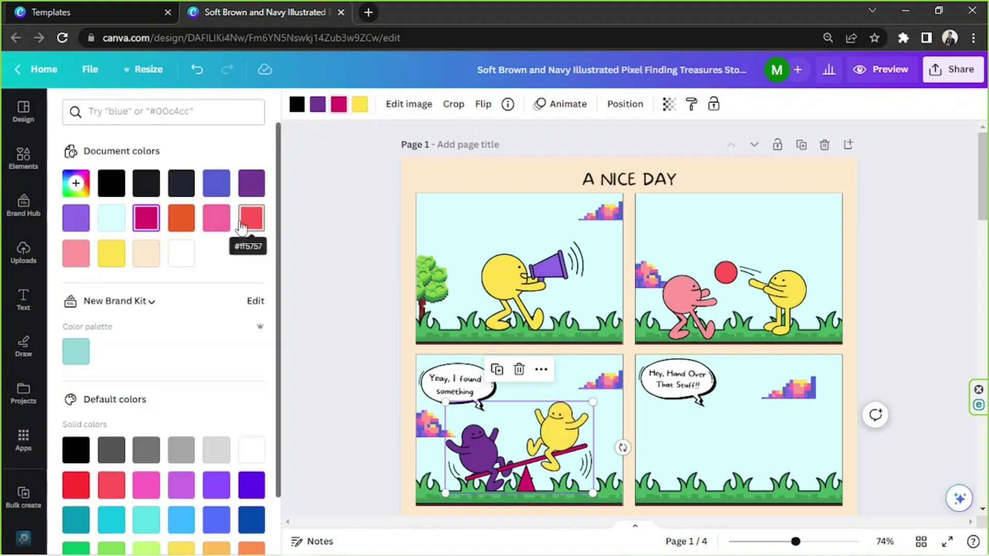
{"action": "left_click", "coordinate": [76, 253]}
{"action": "left_click", "coordinate": [318, 104]}
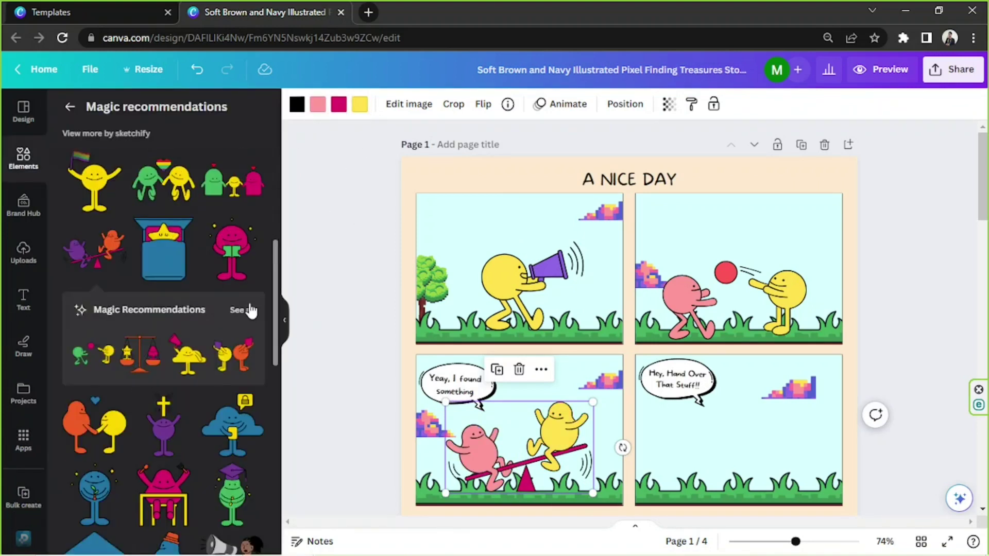
{"action": "scroll", "coordinate": [230, 197], "scroll_direction": "down", "scroll_amount": 15}
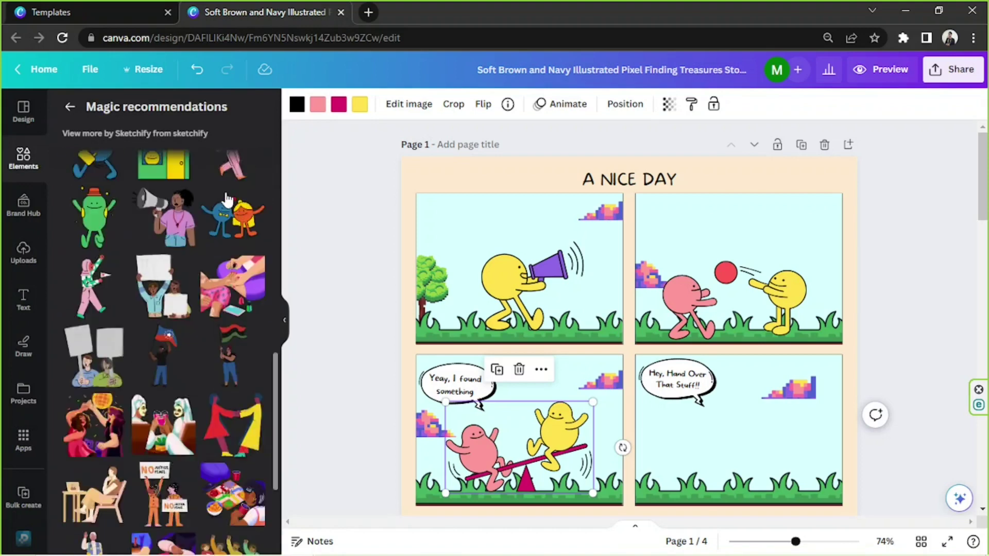
{"action": "scroll", "coordinate": [221, 201], "scroll_direction": "up", "scroll_amount": 15}
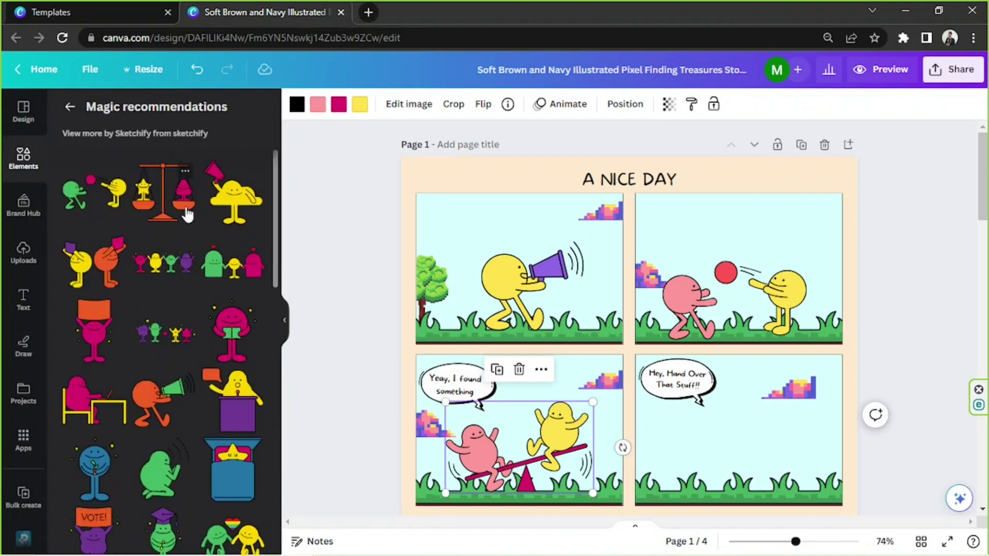
{"action": "left_click", "coordinate": [359, 104]}
{"action": "left_click", "coordinate": [251, 183]}
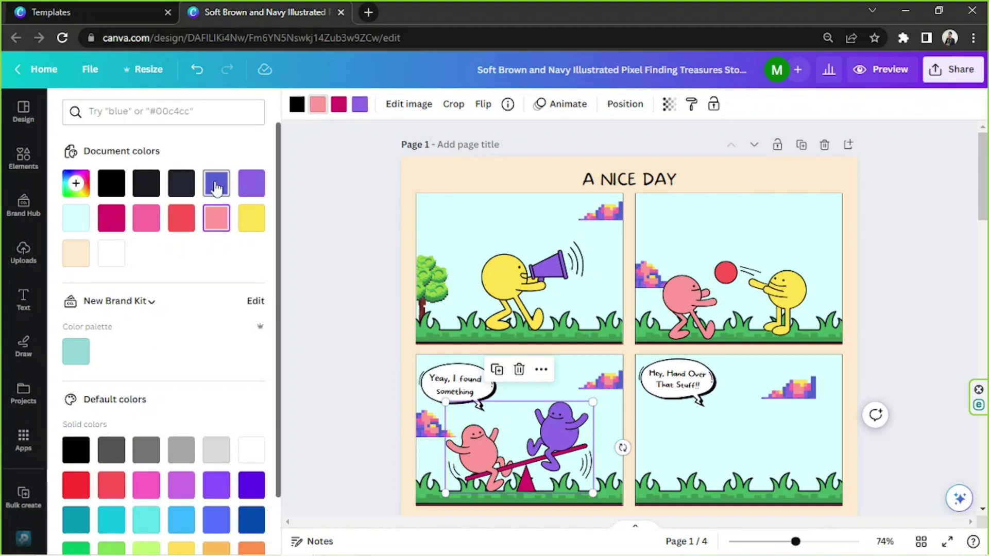
Recolour the seesaw's left character blue and its right character lime green.
{"action": "left_click", "coordinate": [216, 187]}
{"action": "left_click", "coordinate": [360, 104]}
{"action": "scroll", "coordinate": [155, 412], "scroll_direction": "down", "scroll_amount": 2}
{"action": "left_click", "coordinate": [143, 488]}
Add the graphic of four cheering characters to the fourth panel, fitted across the grass.
{"action": "left_click", "coordinate": [23, 157]}
{"action": "left_click", "coordinate": [162, 263]}
{"action": "left_click_drag", "start_coordinate": [695, 355], "coordinate": [800, 466]}
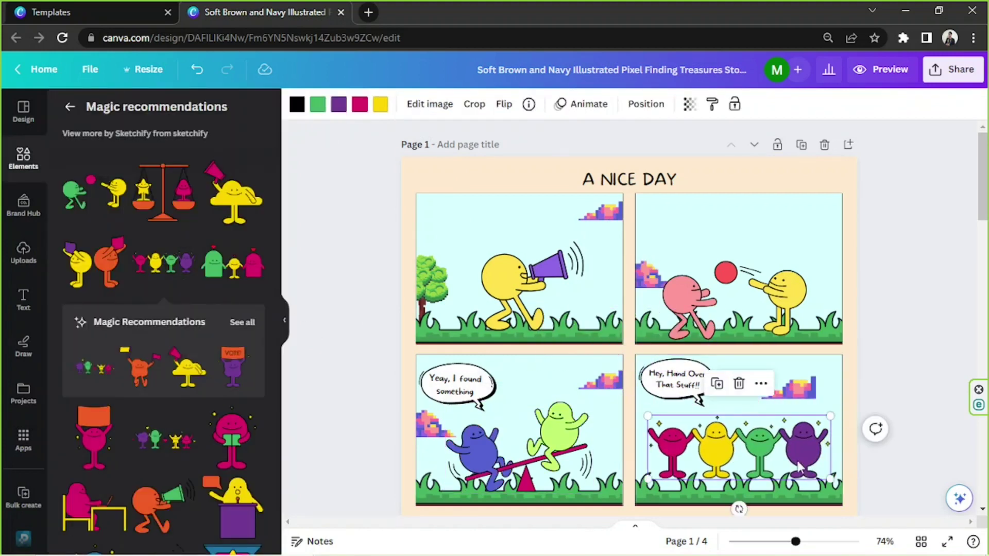
Recolour the four cheering characters pink, lime green, yellow and blue from left to right.
{"action": "left_click", "coordinate": [359, 104]}
{"action": "left_click", "coordinate": [146, 254]}
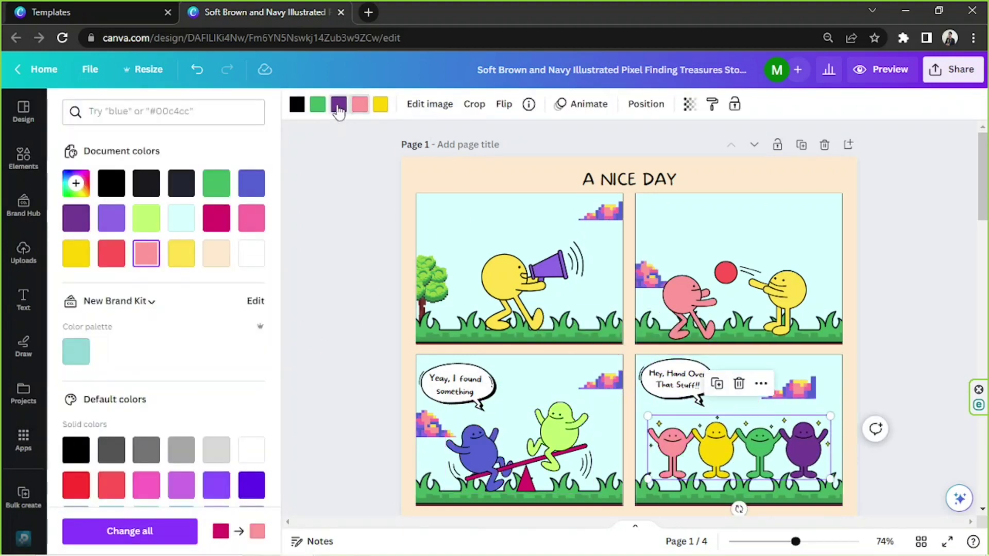
{"action": "left_click", "coordinate": [318, 104]}
{"action": "left_click", "coordinate": [181, 254]}
{"action": "left_click", "coordinate": [381, 104]}
{"action": "left_click", "coordinate": [146, 218]}
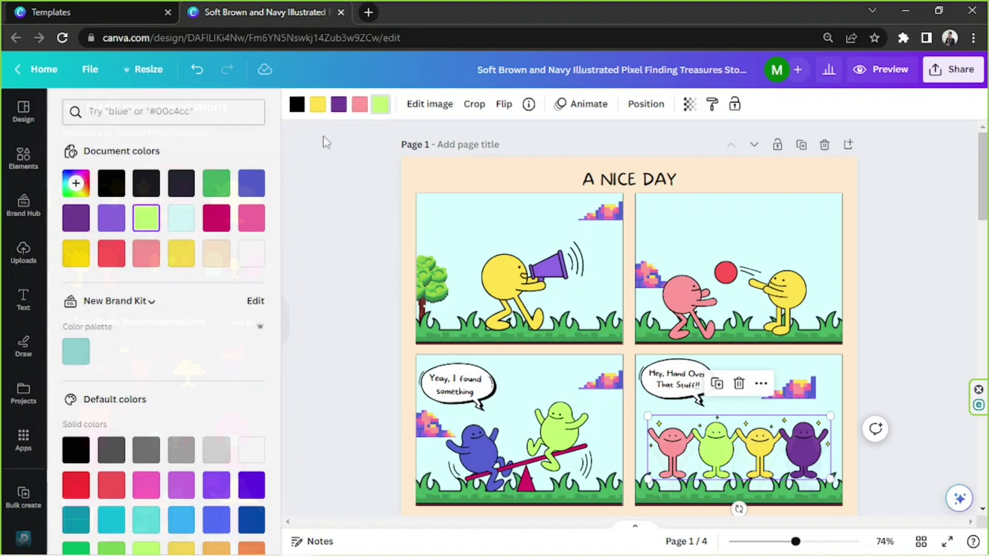
{"action": "left_click", "coordinate": [895, 335]}
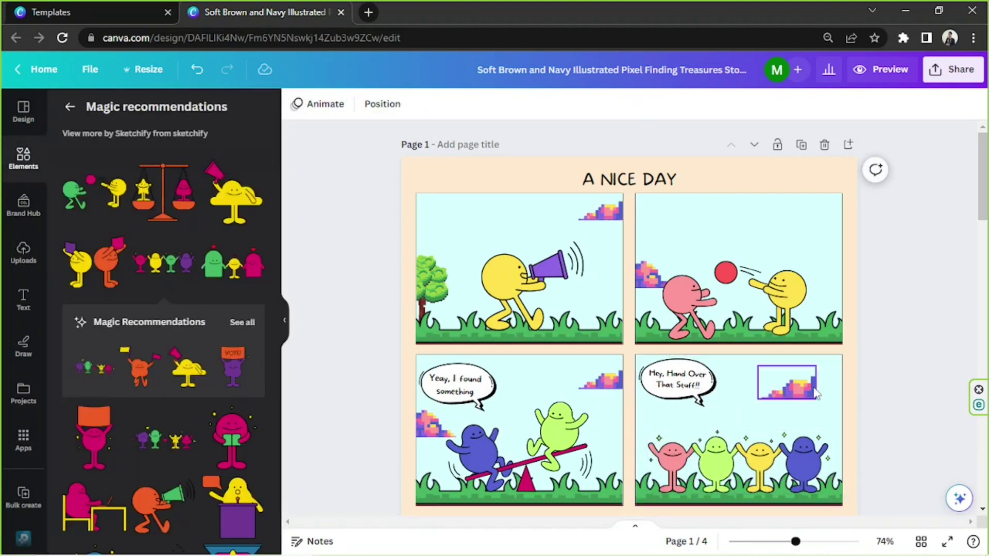
Delete the right-hand pixel clouds in the third and fourth panels, and undo the accidental removal of the peach page background.
{"action": "scroll", "coordinate": [807, 355], "scroll_direction": "down", "scroll_amount": 2}
{"action": "scroll", "coordinate": [807, 355], "scroll_direction": "up", "scroll_amount": 1}
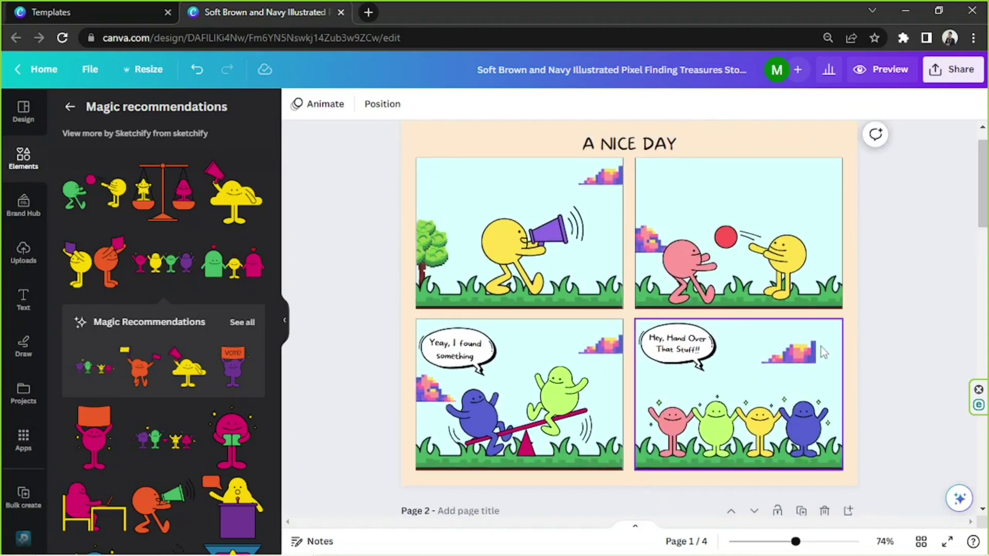
{"action": "left_click", "coordinate": [807, 354]}
{"action": "left_click_drag", "start_coordinate": [807, 354], "coordinate": [417, 399]}
{"action": "left_click", "coordinate": [431, 253]}
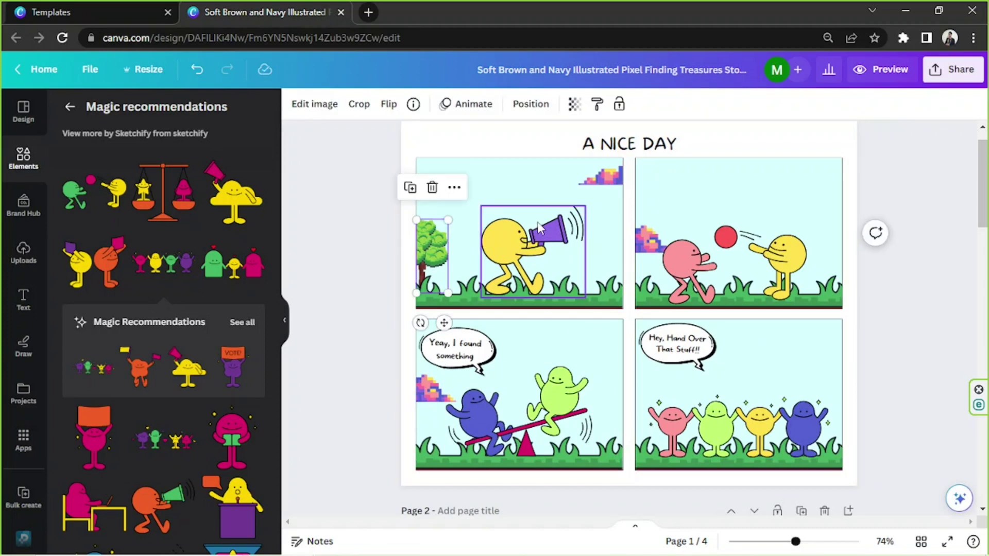
{"action": "key", "text": "ctrl+z"}
Delete the remaining pixel clouds from the first three panels and the tree from the first panel.
{"action": "left_click", "coordinate": [427, 393]}
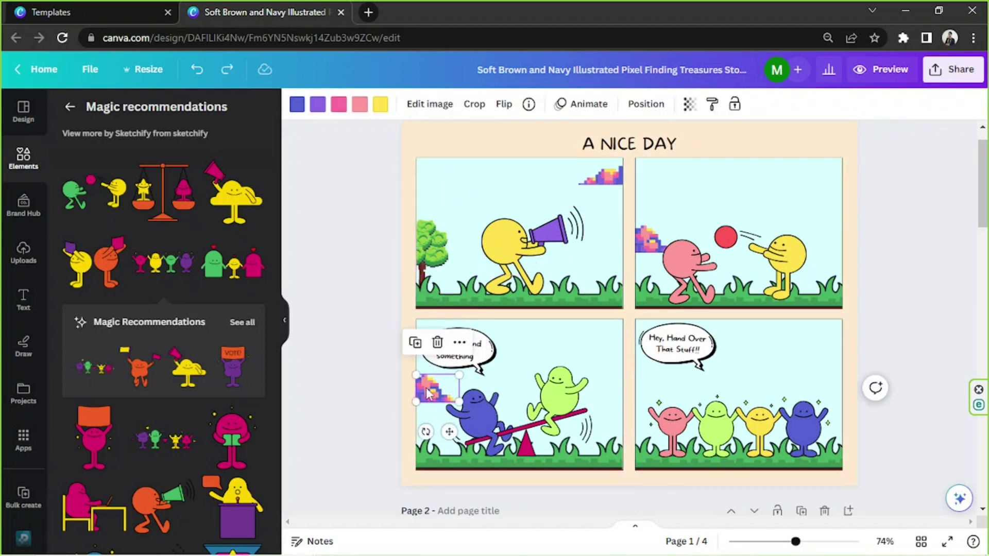
{"action": "key", "text": "Delete"}
{"action": "left_click", "coordinate": [432, 252]}
{"action": "key", "text": "Delete"}
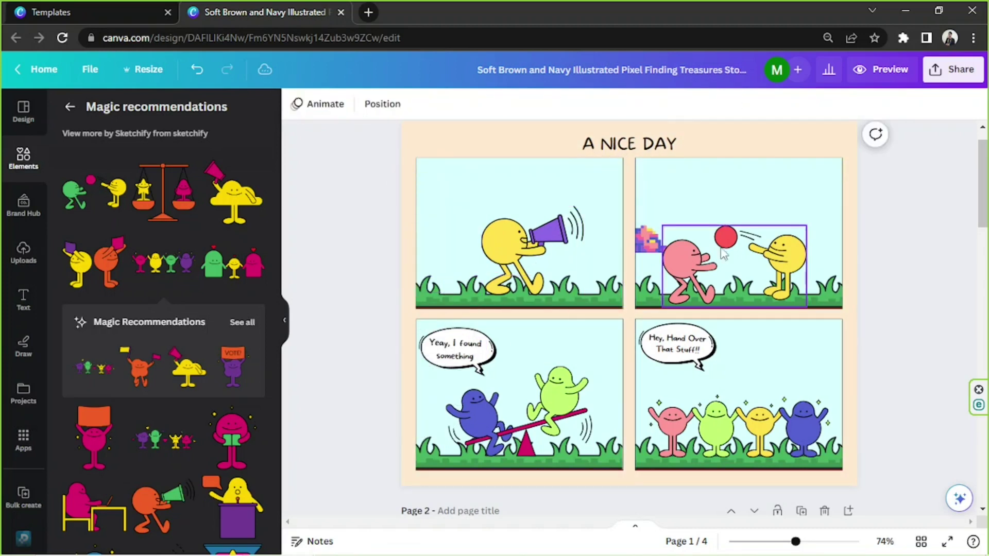
{"action": "left_click", "coordinate": [646, 245]}
{"action": "key", "text": "Delete"}
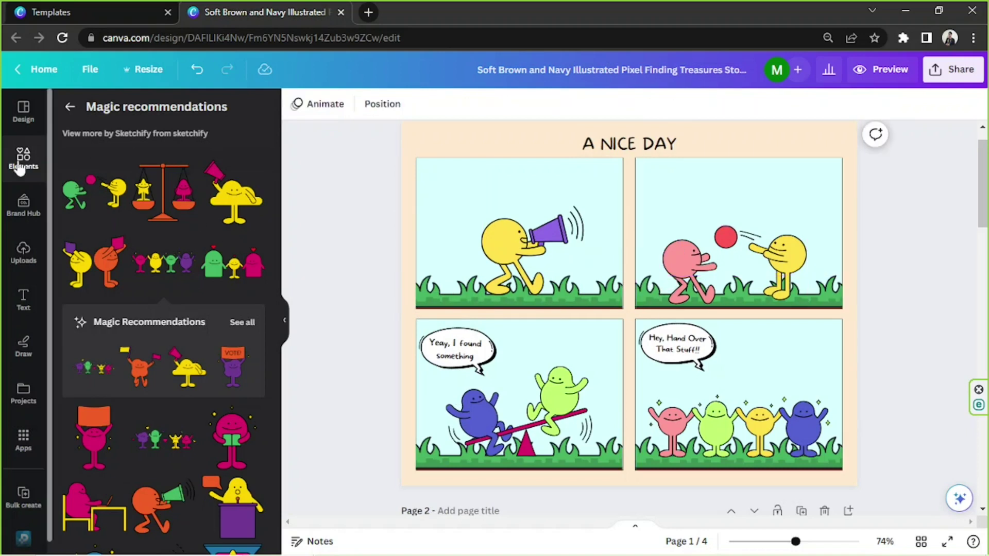
Search the elements library for "clouds" and limit the results to graphics.
{"action": "left_click", "coordinate": [23, 157]}
{"action": "left_click", "coordinate": [128, 111]}
{"action": "type", "text": "clouds"}
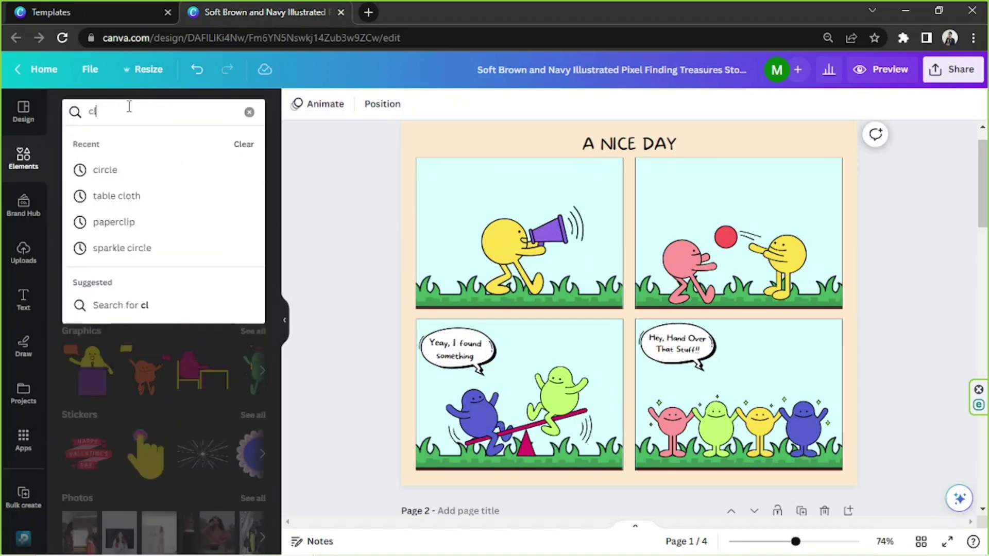
{"action": "key", "text": "Return"}
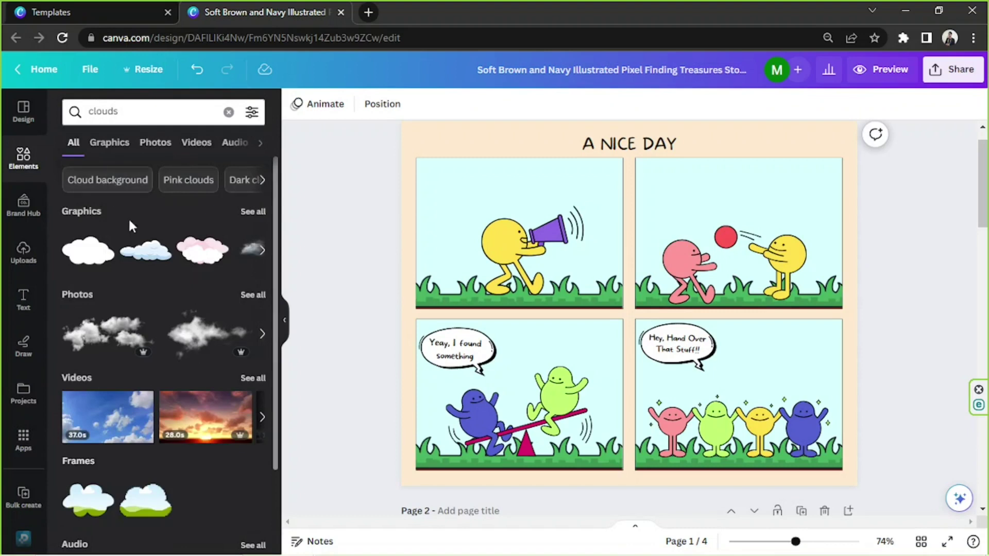
{"action": "left_click", "coordinate": [97, 147]}
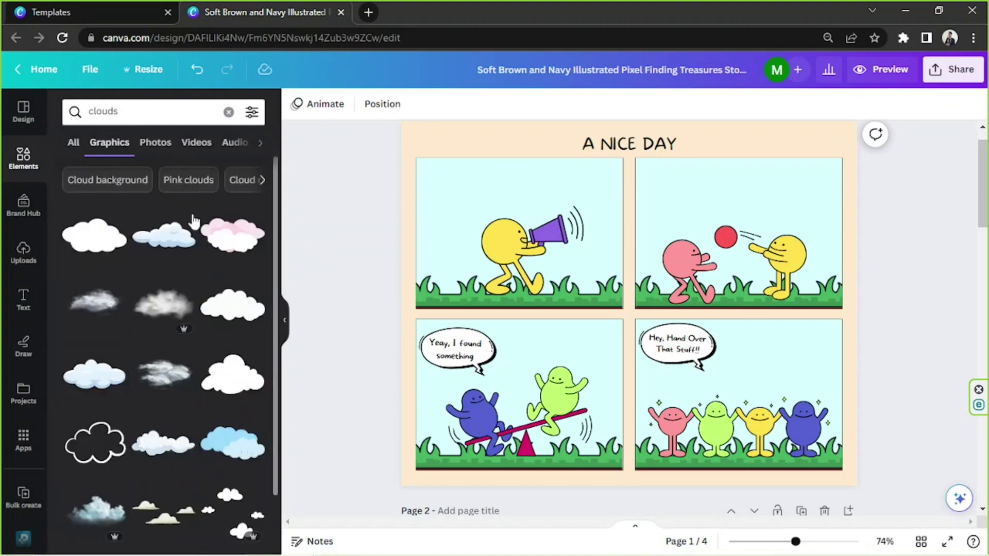
Add the black-outlined white cloud, shrink it, and place it over the first panel's upper-left corner.
{"action": "left_click", "coordinate": [234, 374]}
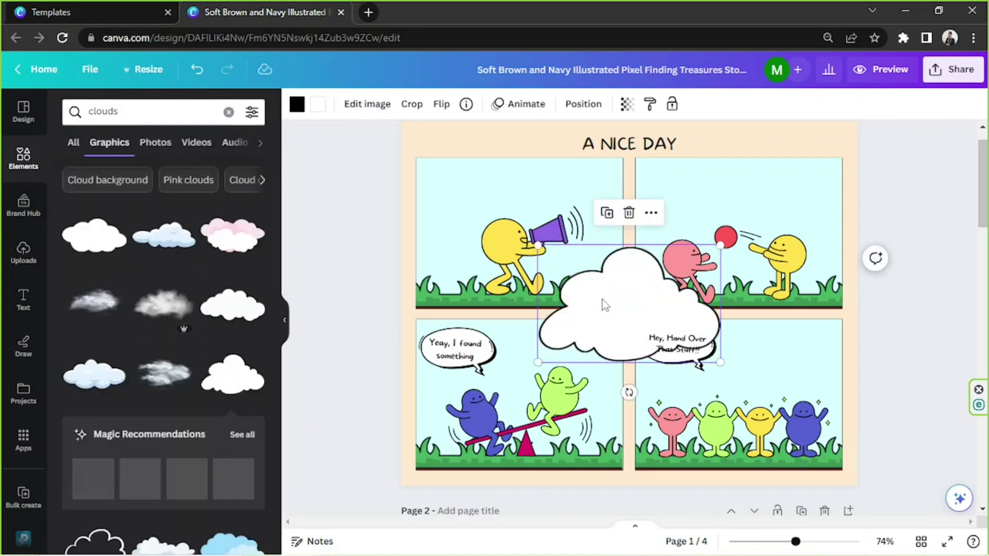
{"action": "left_click_drag", "start_coordinate": [602, 299], "coordinate": [403, 203]}
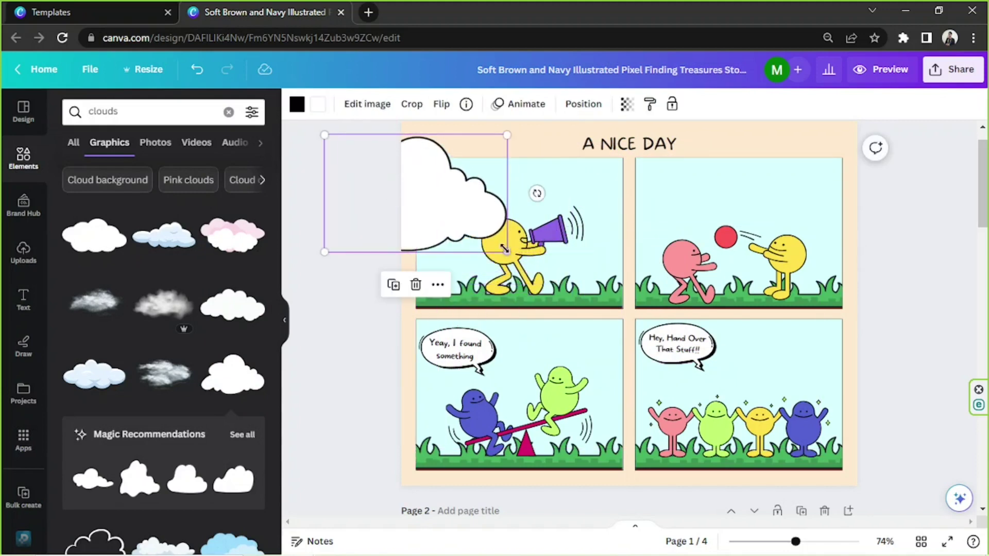
{"action": "left_click_drag", "start_coordinate": [507, 253], "coordinate": [452, 214]}
{"action": "left_click_drag", "start_coordinate": [381, 179], "coordinate": [409, 203]}
Crop away the cloud's left half so that it ends at the first panel's left border.
{"action": "left_click", "coordinate": [412, 105]}
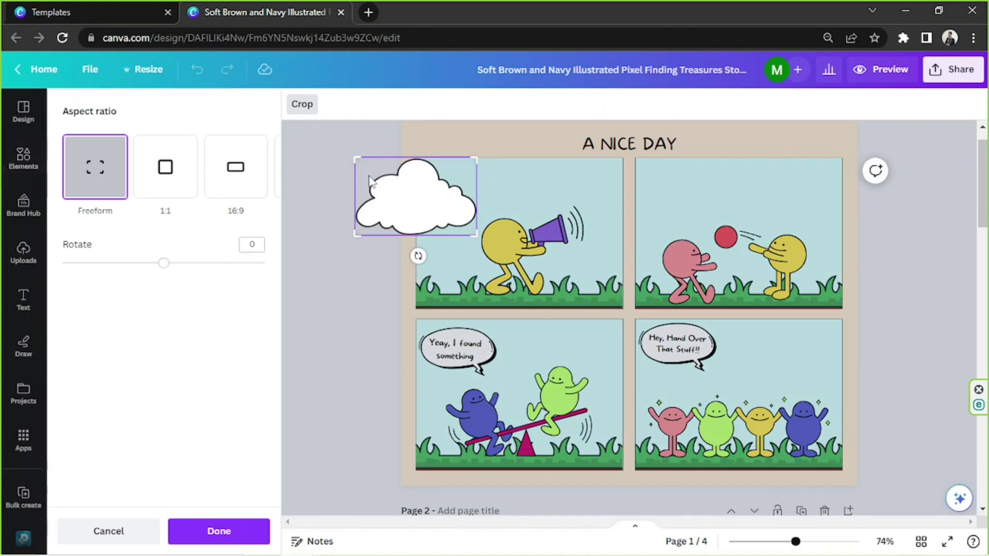
{"action": "left_click_drag", "start_coordinate": [368, 156], "coordinate": [407, 156]}
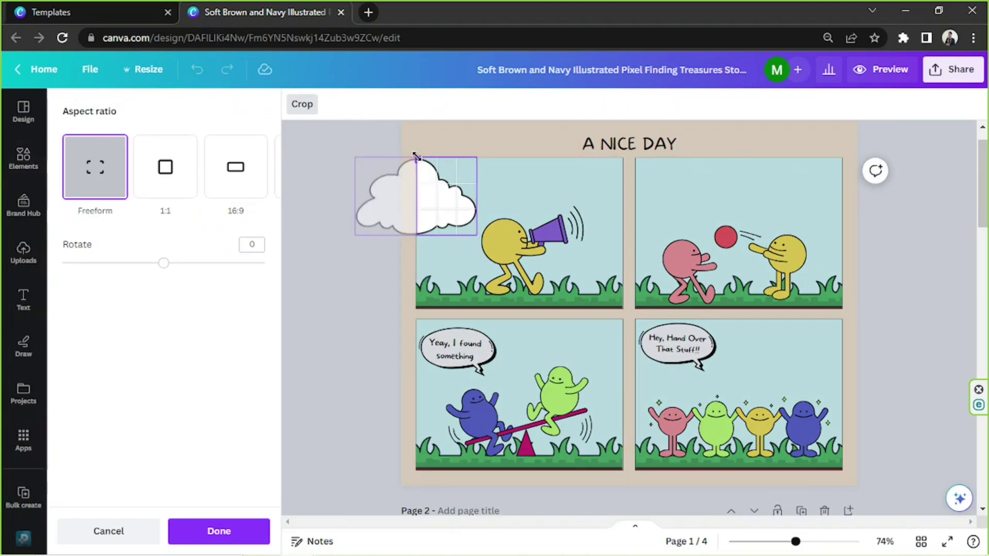
{"action": "left_click", "coordinate": [216, 530]}
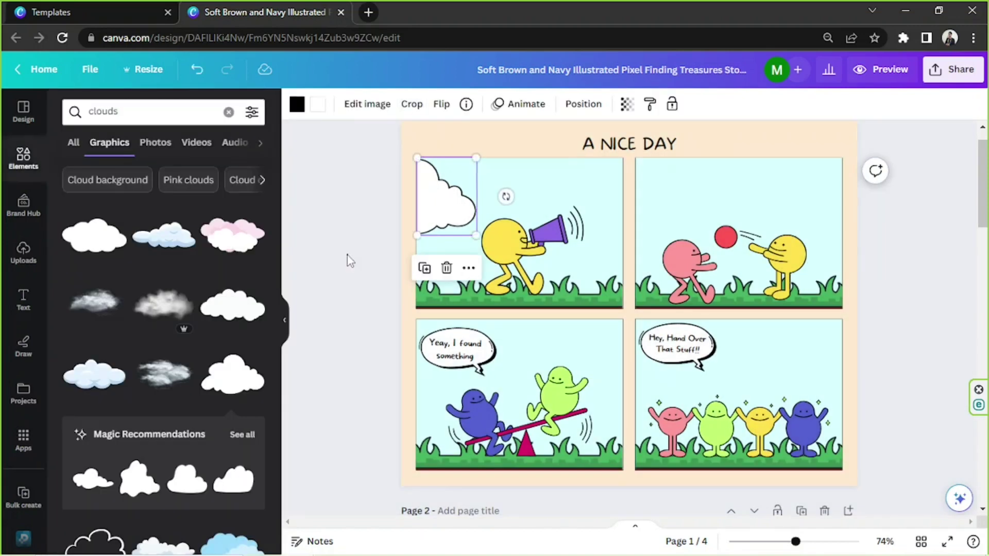
Add a smaller copy of the cloud at the first panel's upper-right border, cropped to show only its left part.
{"action": "left_click", "coordinate": [437, 205]}
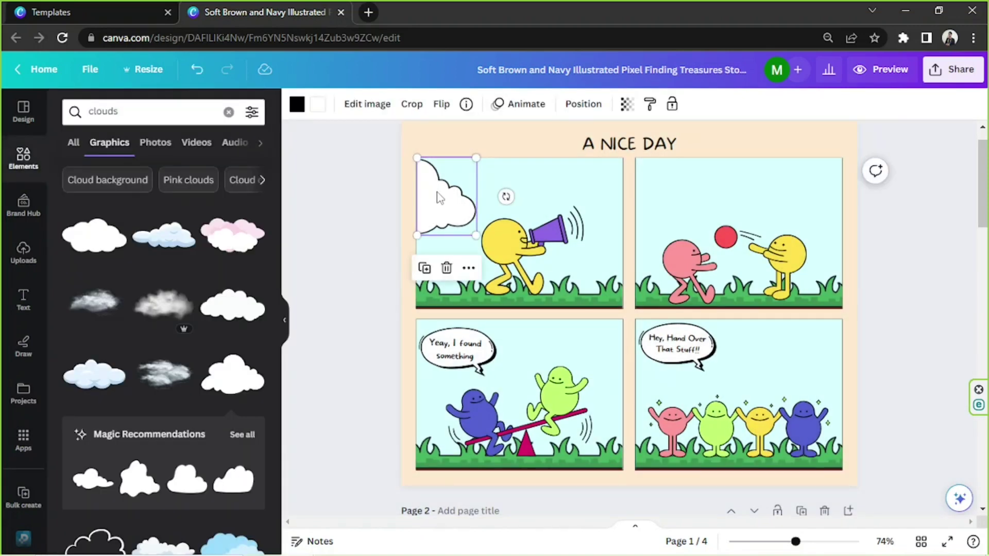
{"action": "left_click", "coordinate": [431, 275]}
{"action": "left_click_drag", "start_coordinate": [452, 206], "coordinate": [546, 210]}
{"action": "left_click", "coordinate": [411, 103]}
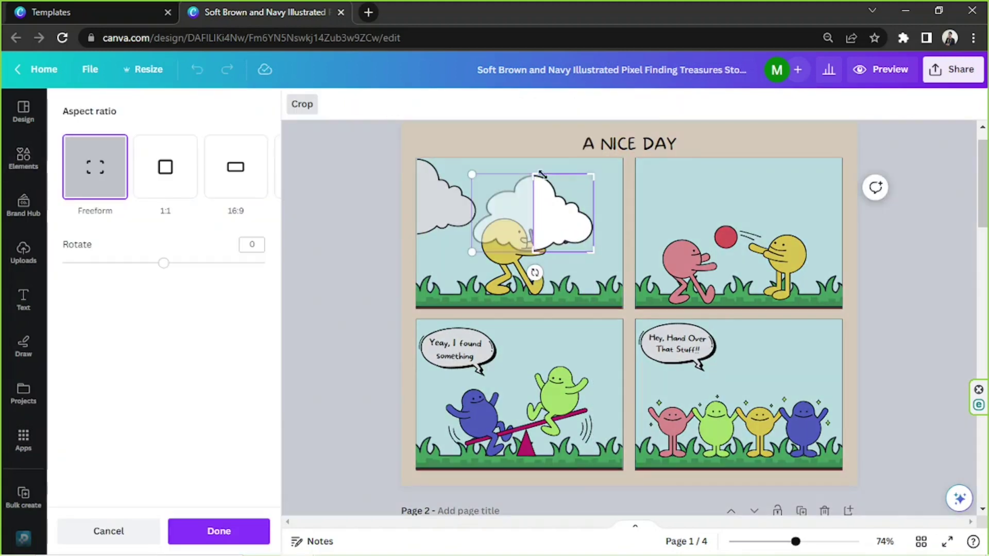
{"action": "left_click_drag", "start_coordinate": [540, 175], "coordinate": [417, 174]}
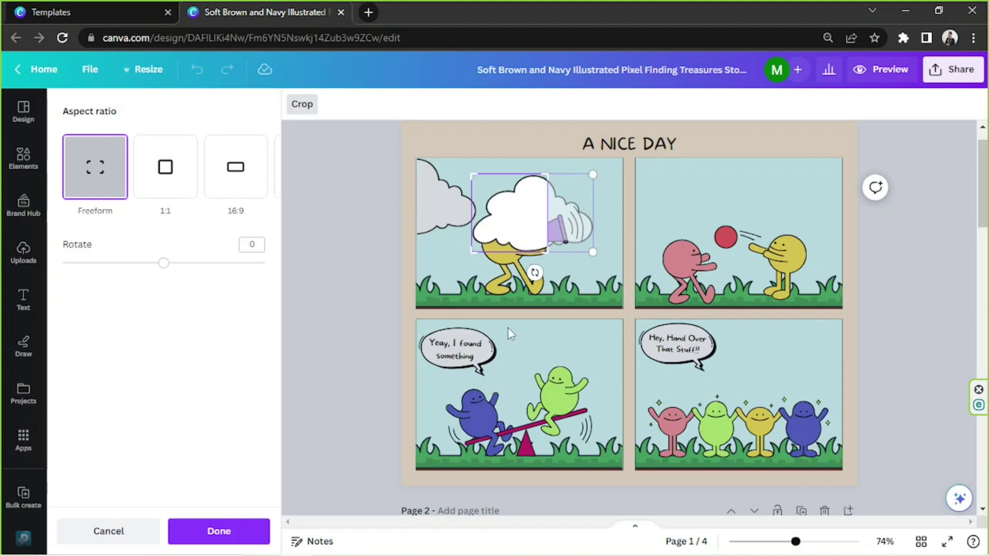
{"action": "left_click", "coordinate": [220, 533]}
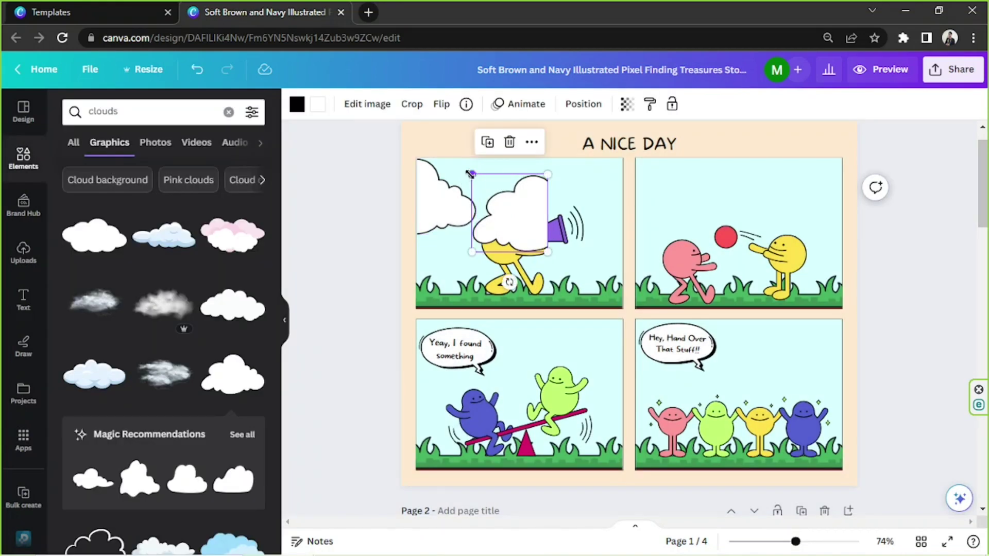
{"action": "left_click_drag", "start_coordinate": [470, 174], "coordinate": [610, 192]}
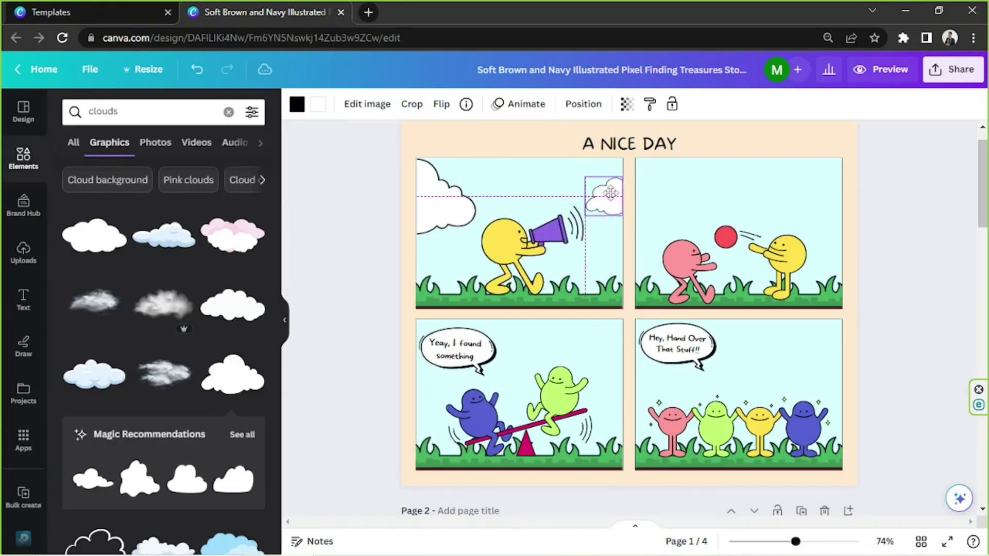
{"action": "left_click", "coordinate": [341, 259]}
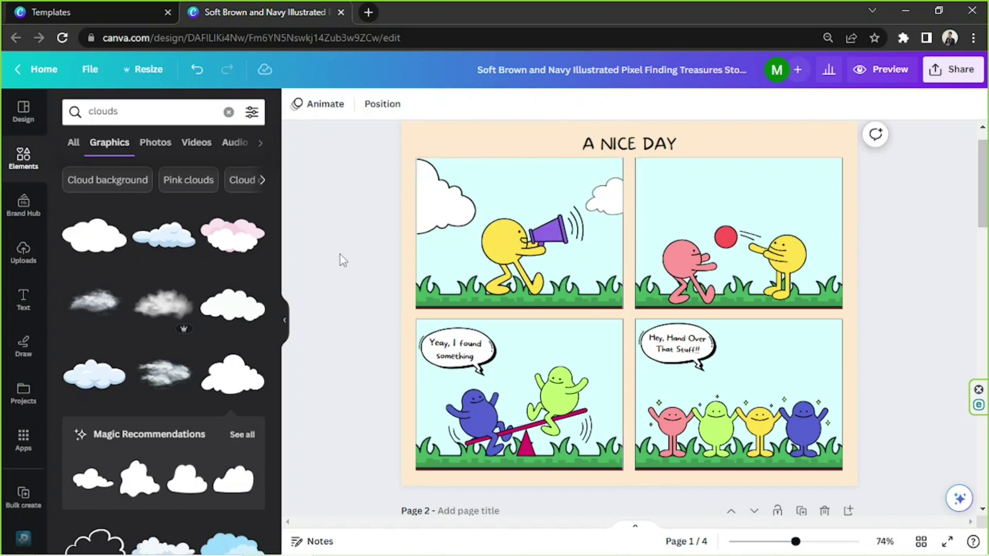
Copy the large half cloud into the second panel and extend the copy's crop to show the whole cloud.
{"action": "left_click", "coordinate": [435, 204]}
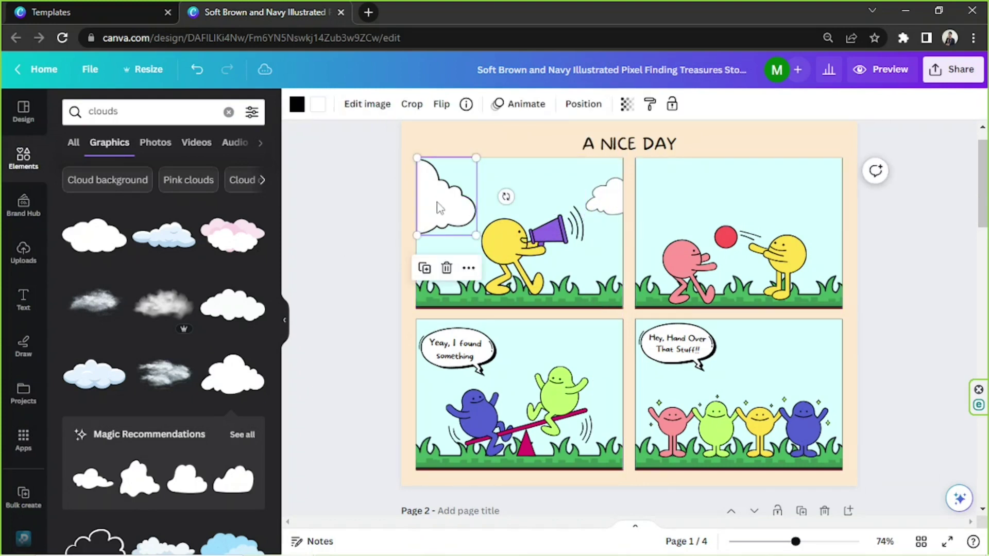
{"action": "left_click", "coordinate": [424, 268]}
{"action": "left_click_drag", "start_coordinate": [448, 201], "coordinate": [685, 196]}
{"action": "left_click", "coordinate": [412, 104]}
{"action": "left_click", "coordinate": [218, 530]}
Shrink the whole cloud to about 3.52 × 2.26 cm and place it in the second panel's upper-right corner.
{"action": "left_click_drag", "start_coordinate": [806, 242], "coordinate": [788, 189]}
{"action": "left_click", "coordinate": [583, 103]}
{"action": "left_click", "coordinate": [214, 138]}
{"action": "left_click_drag", "start_coordinate": [838, 221], "coordinate": [801, 203]}
{"action": "left_click_drag", "start_coordinate": [773, 186], "coordinate": [807, 186]}
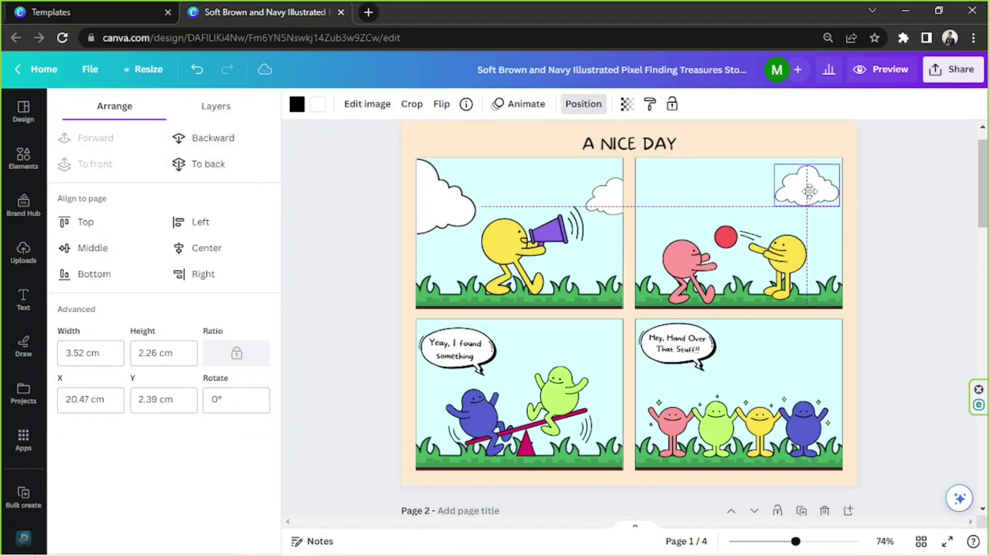
Place a half-cloud copy of about 2.35 × 3.08 cm at the second panel's left border, behind the pink character.
{"action": "left_click", "coordinate": [450, 189]}
{"action": "left_click_drag", "start_coordinate": [449, 188], "coordinate": [661, 232]}
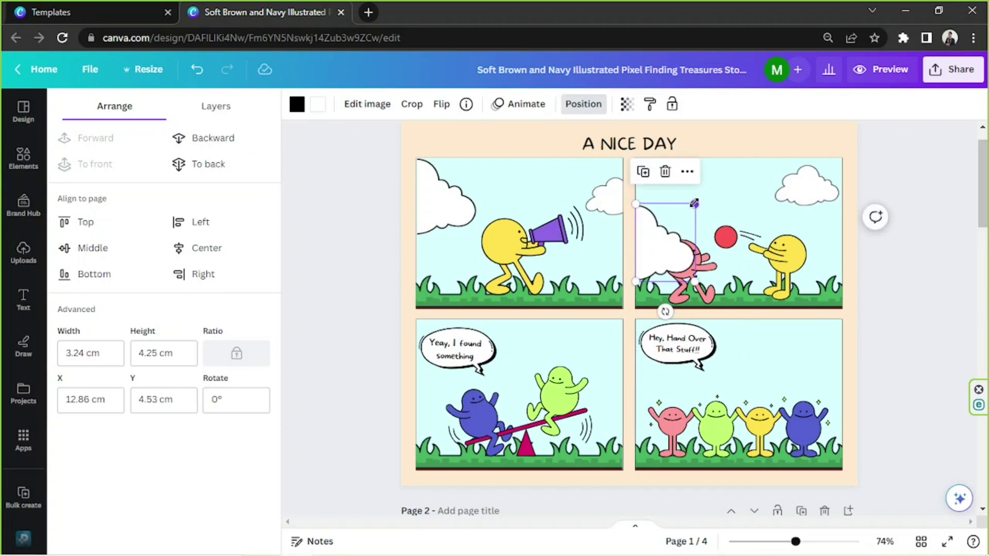
{"action": "left_click_drag", "start_coordinate": [688, 281], "coordinate": [657, 245]}
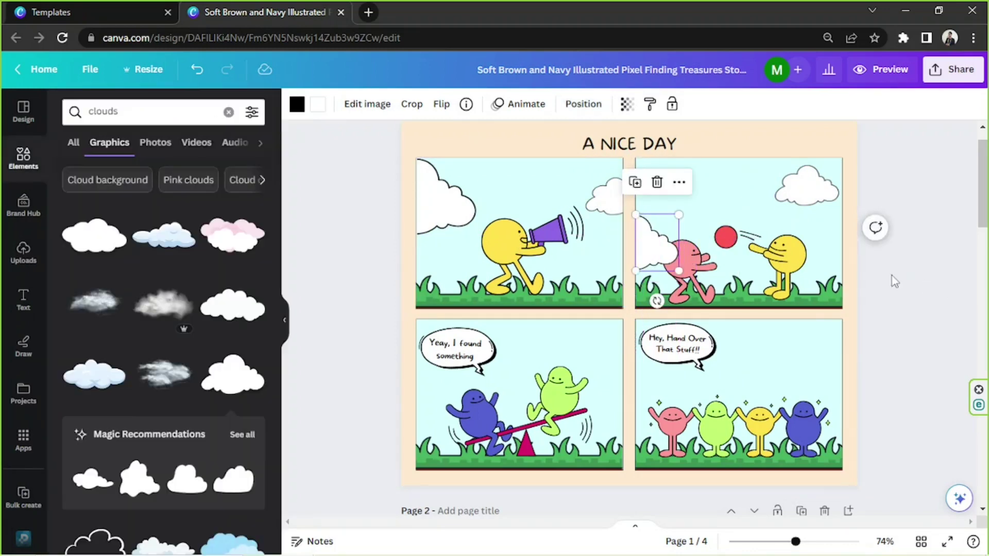
{"action": "left_click", "coordinate": [584, 104]}
{"action": "left_click", "coordinate": [194, 163]}
{"action": "left_click", "coordinate": [768, 315]}
Place a copy of the second panel's whole cloud in the third panel's upper-right corner, trimmed at the panel border.
{"action": "left_click", "coordinate": [794, 198]}
{"action": "left_click_drag", "start_coordinate": [803, 191], "coordinate": [443, 378]}
{"action": "double_click", "coordinate": [604, 341]}
Try an enlarged, uncropped cloud copy over the third panel's left side and delete it.
{"action": "key", "text": "Escape"}
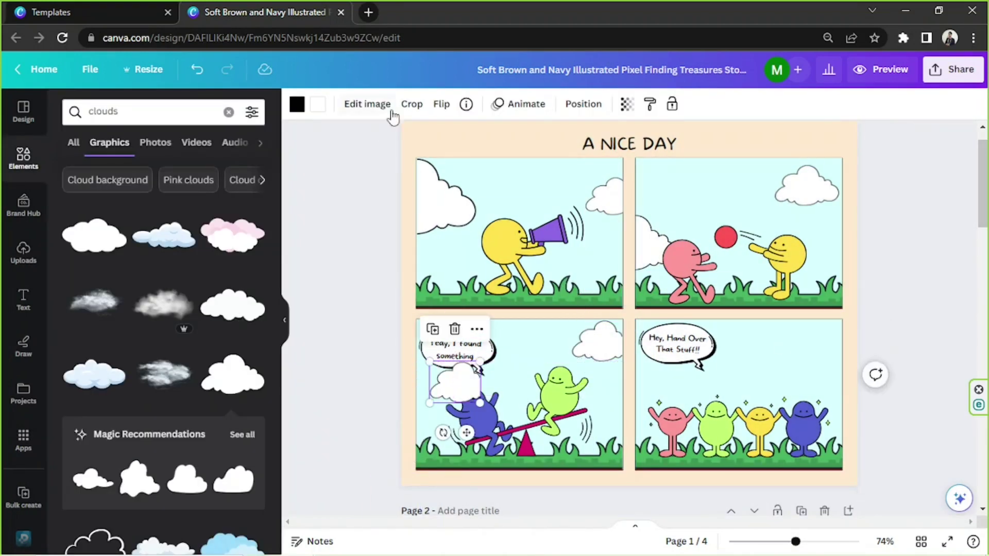
{"action": "left_click", "coordinate": [411, 103]}
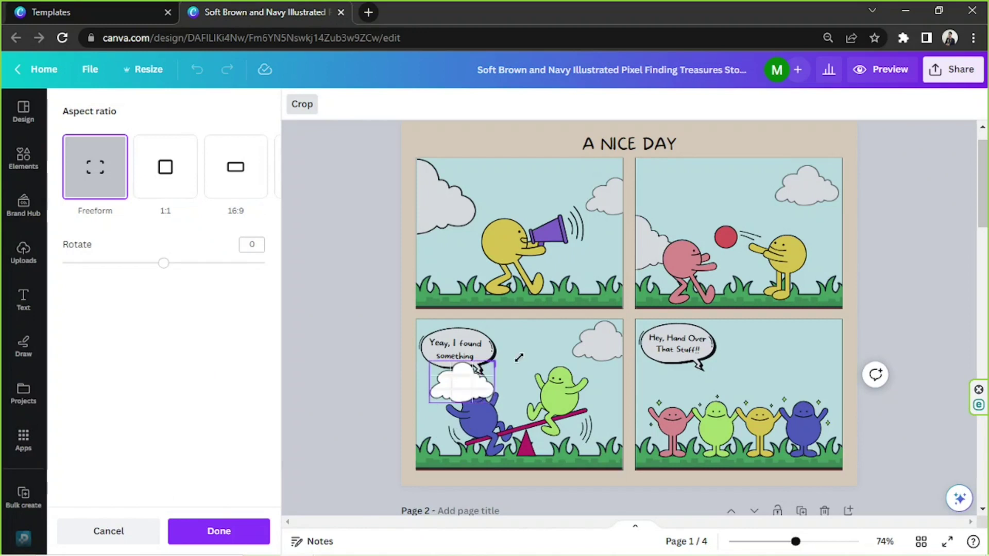
{"action": "key", "text": "Escape"}
{"action": "left_click_drag", "start_coordinate": [492, 402], "coordinate": [541, 410]}
{"action": "left_click_drag", "start_coordinate": [489, 364], "coordinate": [444, 359]}
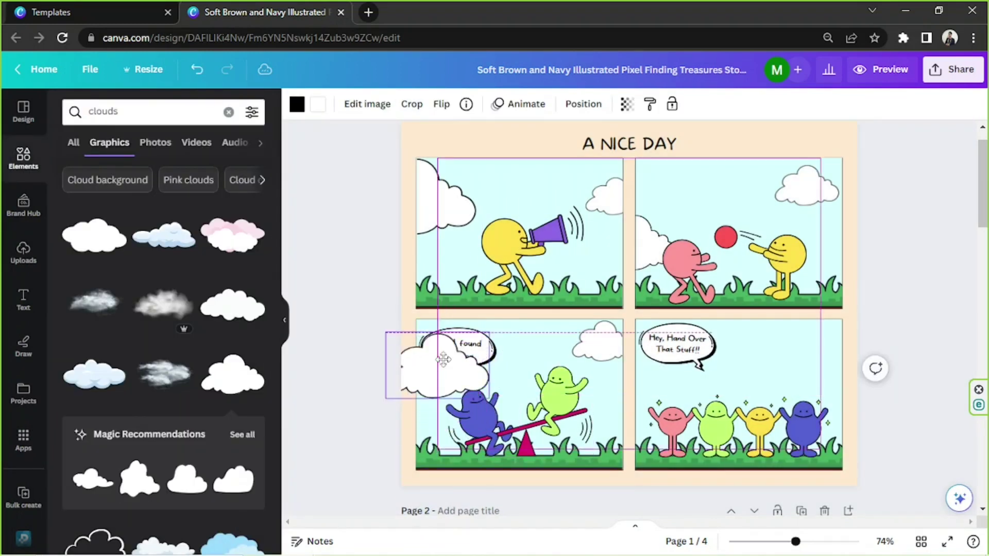
{"action": "key", "text": "Delete"}
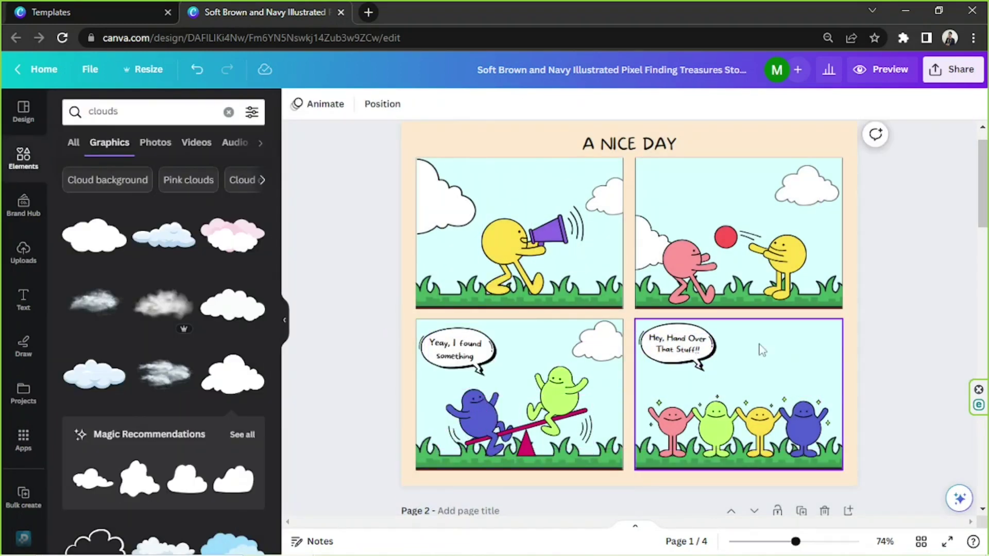
Copy the second panel's small half cloud to the fourth panel's left border and layer it behind the speech bubble.
{"action": "left_click_drag", "start_coordinate": [650, 243], "coordinate": [658, 374]}
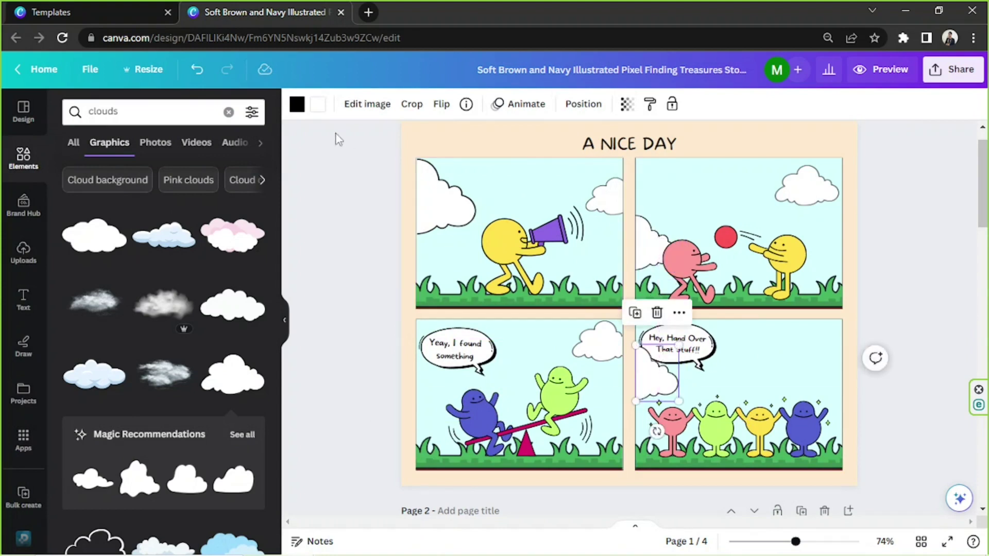
{"action": "left_click", "coordinate": [583, 103]}
{"action": "left_click", "coordinate": [201, 139]}
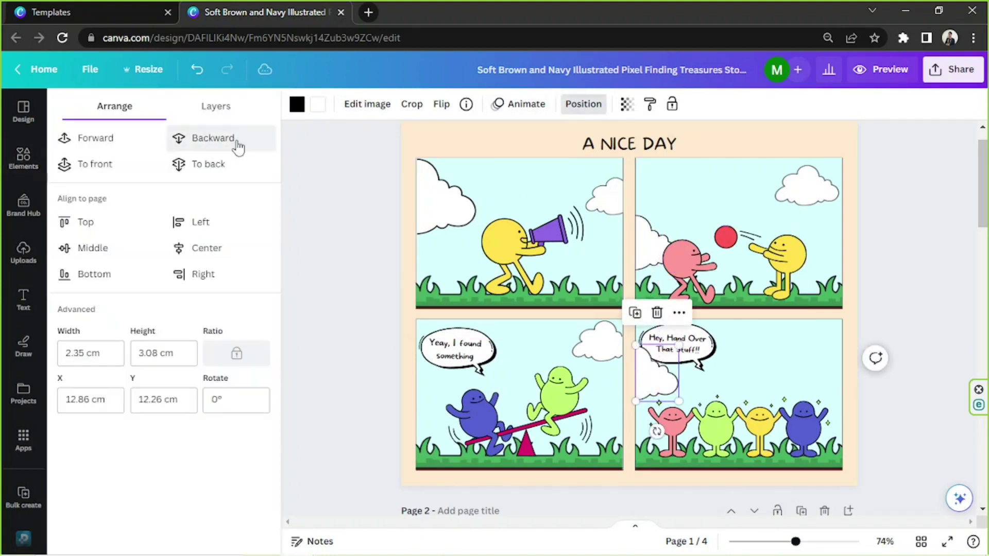
{"action": "left_click", "coordinate": [610, 334]}
Copy the large half cloud into the fourth panel, flip it horizontally, and set it against the panel's right border.
{"action": "left_click", "coordinate": [428, 191]}
{"action": "left_click_drag", "start_coordinate": [429, 191], "coordinate": [780, 355]}
{"action": "left_click", "coordinate": [442, 103]}
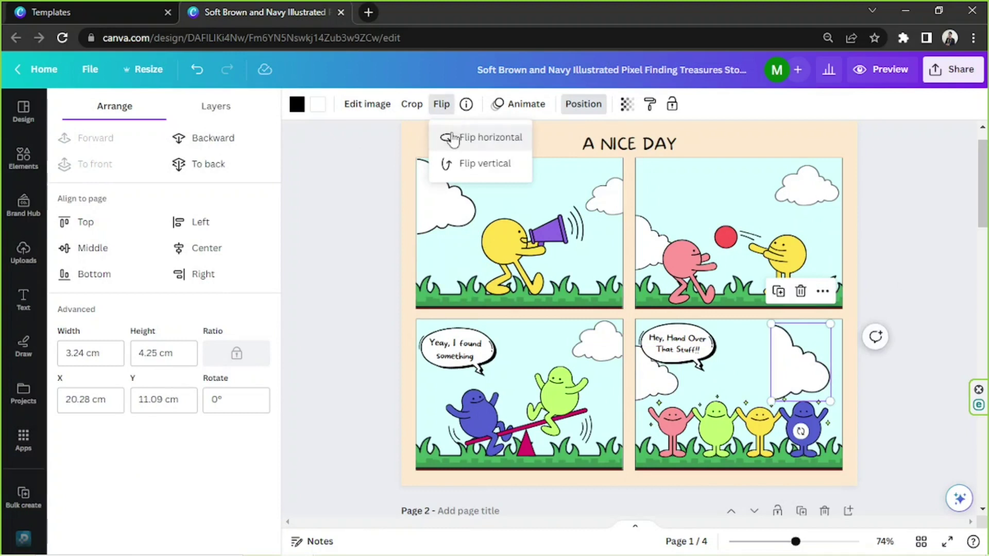
{"action": "left_click", "coordinate": [453, 138]}
{"action": "left_click", "coordinate": [897, 284]}
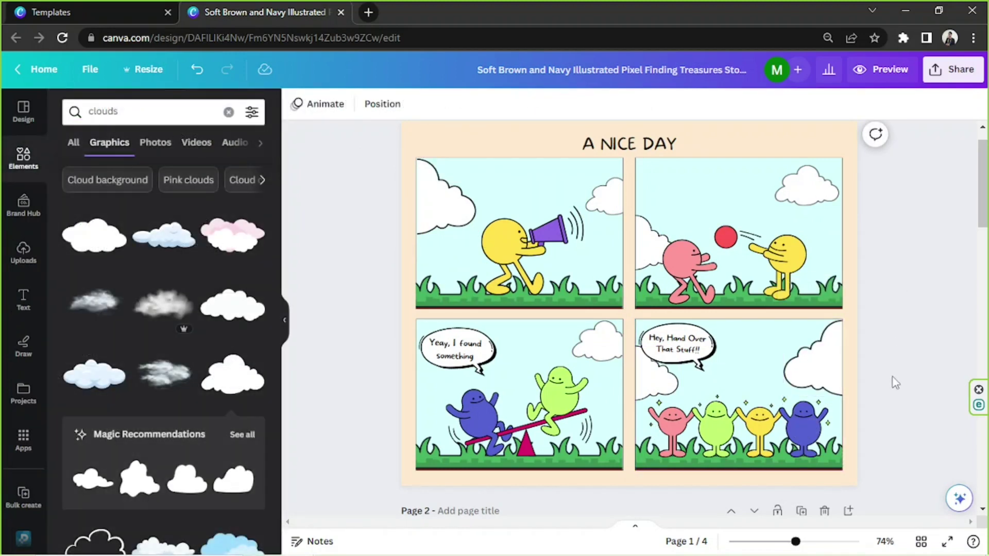
Try white as the page background colour and undo the change.
{"action": "left_click", "coordinate": [735, 146]}
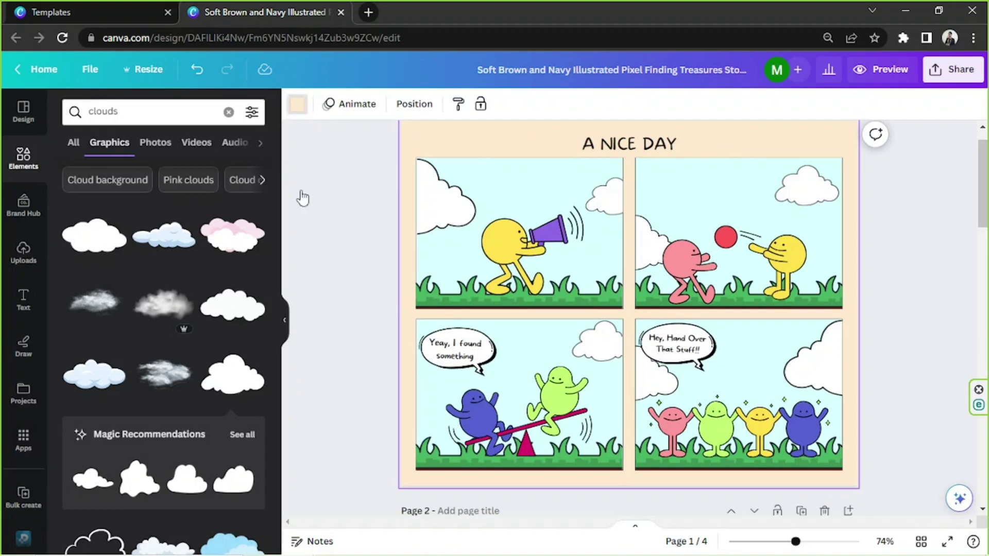
{"action": "left_click", "coordinate": [297, 103]}
{"action": "scroll", "coordinate": [246, 327], "scroll_direction": "down", "scroll_amount": 3}
{"action": "left_click", "coordinate": [247, 266]}
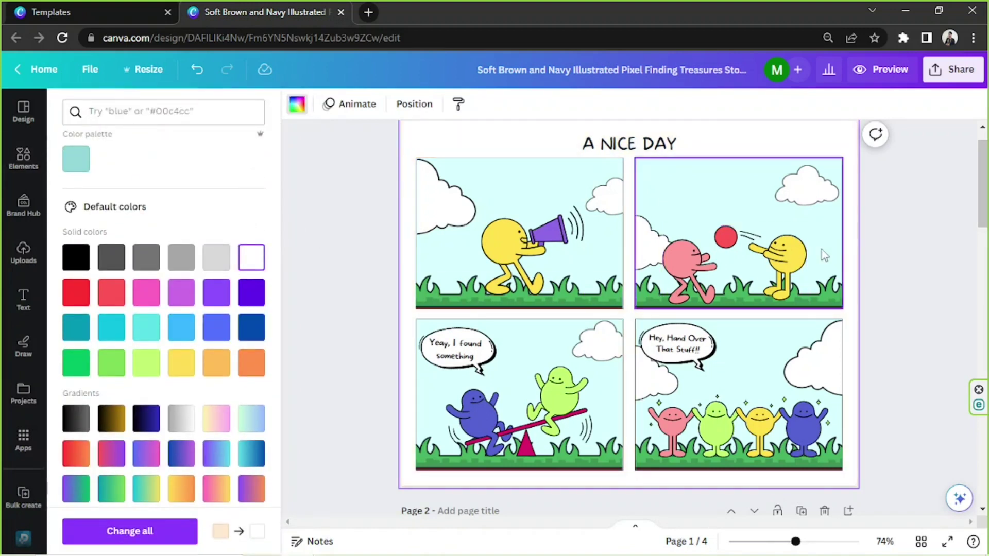
{"action": "scroll", "coordinate": [570, 347], "scroll_direction": "up", "scroll_amount": 1}
{"action": "scroll", "coordinate": [525, 323], "scroll_direction": "down", "scroll_amount": 2}
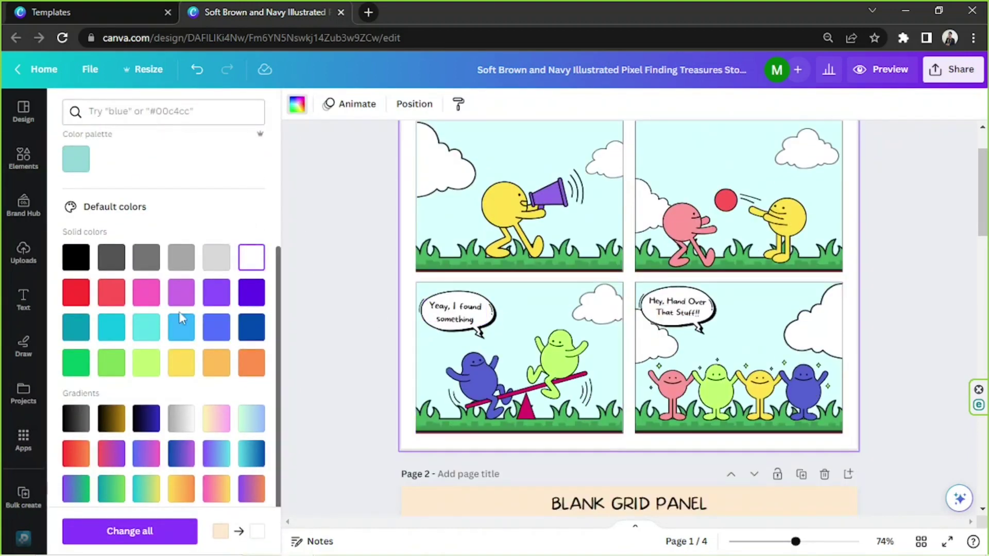
{"action": "scroll", "coordinate": [525, 291], "scroll_direction": "up", "scroll_amount": 2}
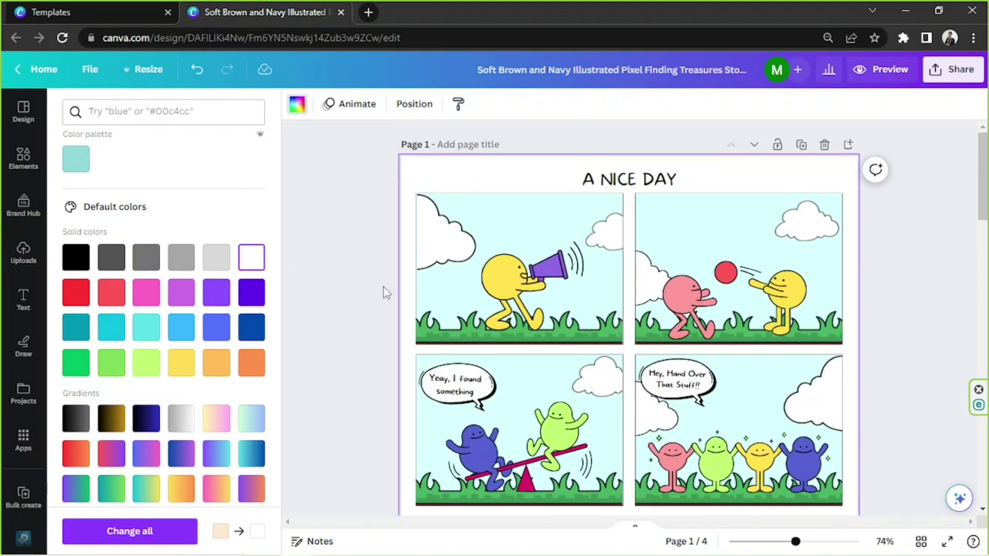
{"action": "key", "text": "ctrl+z"}
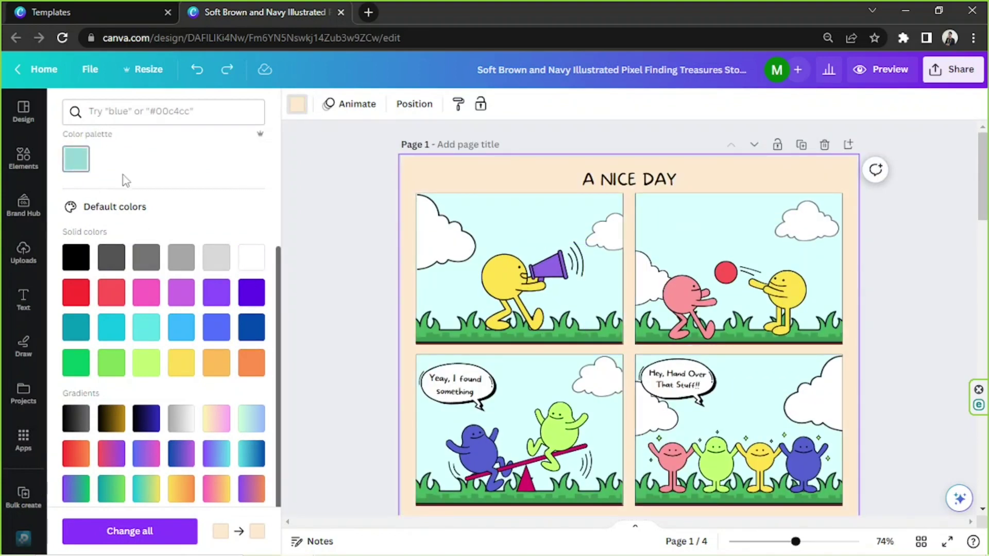
Set the first page's background to the custom pale yellow #FFF8DF.
{"action": "scroll", "coordinate": [125, 181], "scroll_direction": "up", "scroll_amount": 4}
{"action": "left_click", "coordinate": [80, 189]}
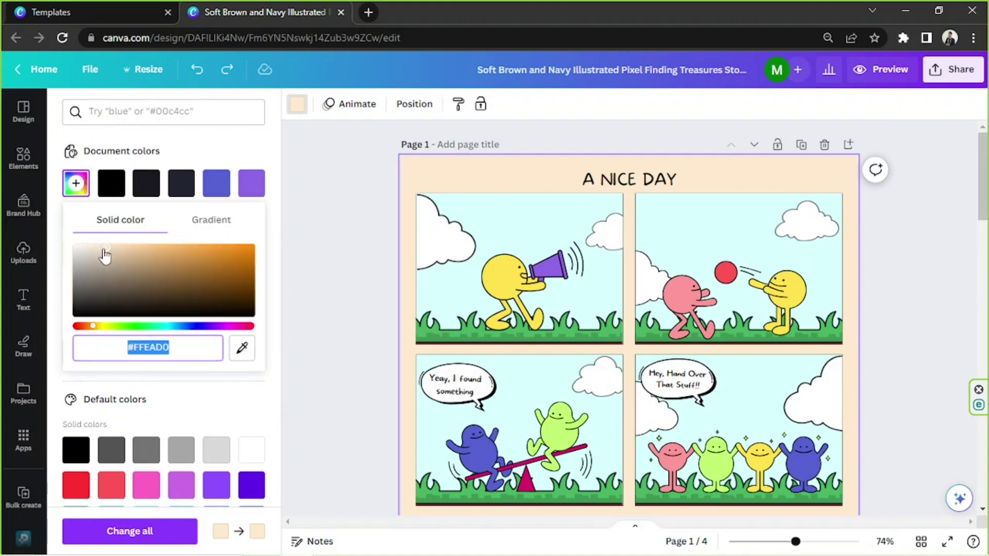
{"action": "mouse_move", "coordinate": [101, 329]}
{"action": "left_mouse_down"}
{"action": "mouse_move", "coordinate": [83, 332]}
{"action": "mouse_move", "coordinate": [111, 334]}
{"action": "mouse_move", "coordinate": [102, 336]}
{"action": "left_mouse_up"}
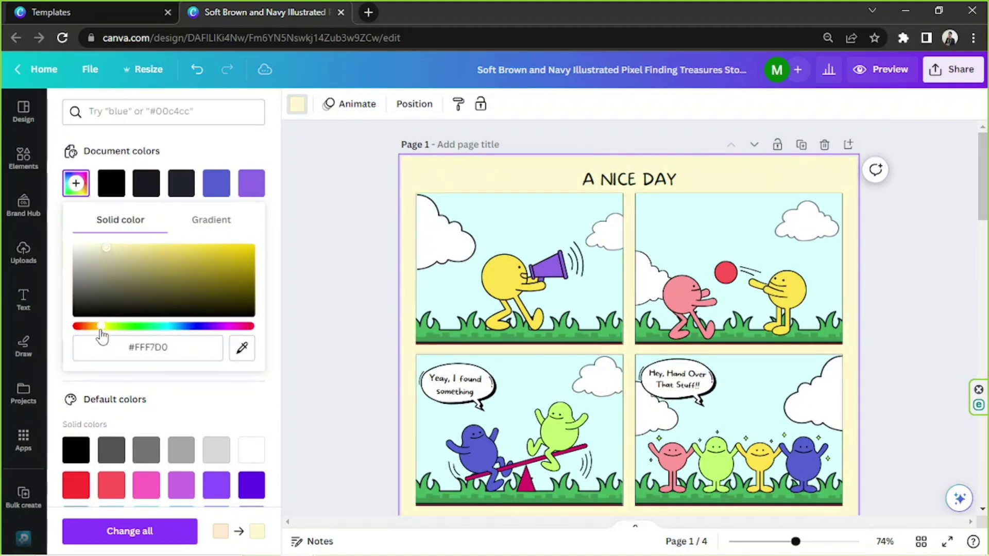
{"action": "left_click", "coordinate": [92, 250]}
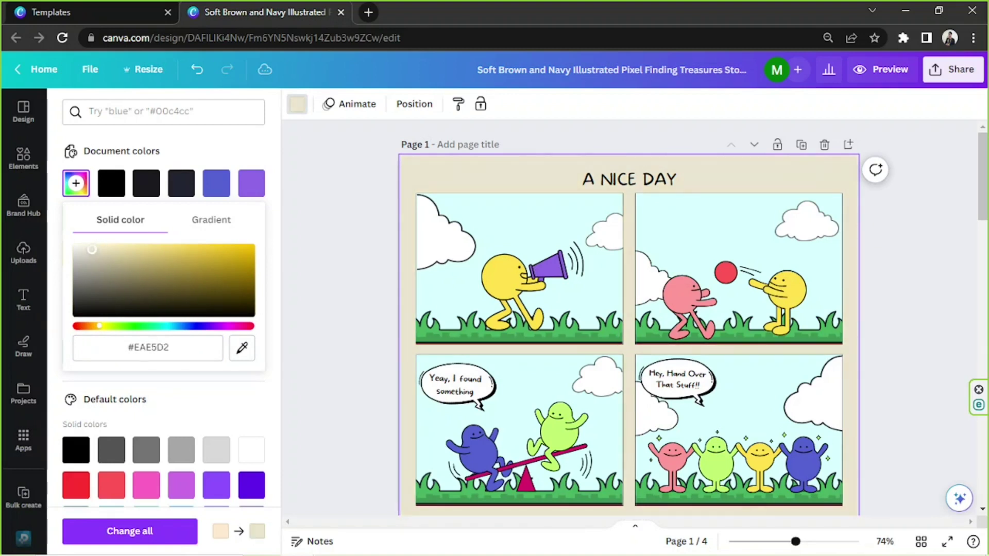
{"action": "left_click_drag", "start_coordinate": [92, 250], "coordinate": [90, 243]}
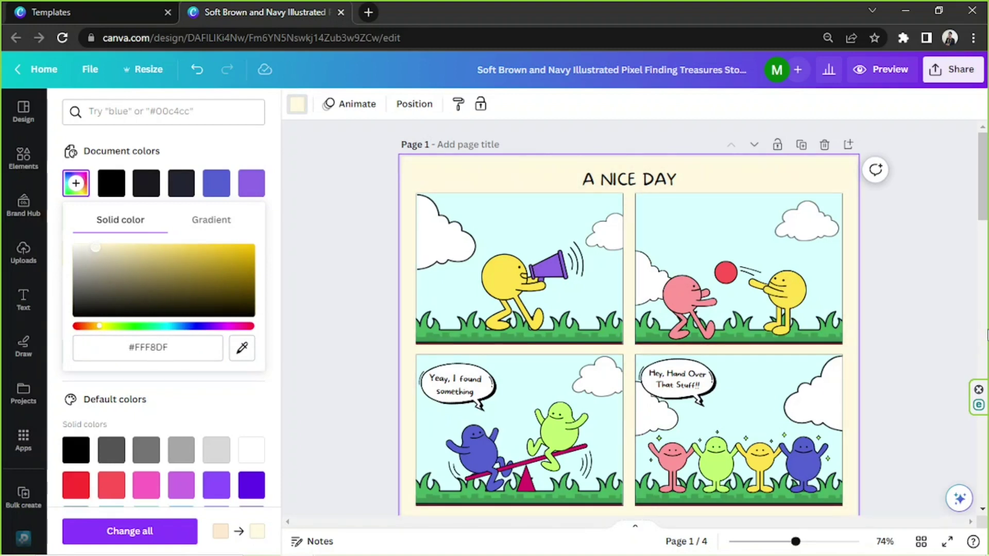
{"action": "left_click", "coordinate": [884, 270]}
{"action": "scroll", "coordinate": [871, 255], "scroll_direction": "down", "scroll_amount": 2}
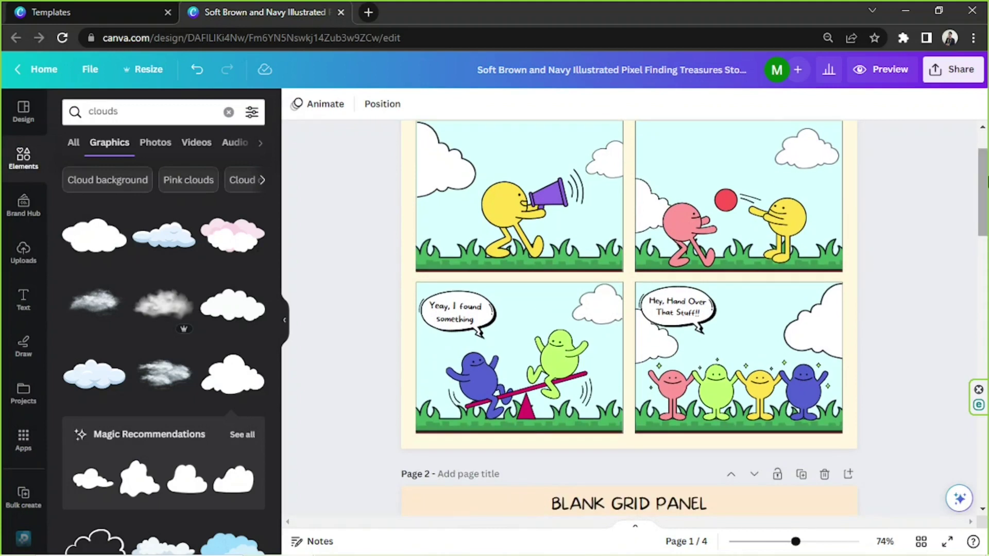
{"action": "scroll", "coordinate": [629, 306], "scroll_direction": "up", "scroll_amount": 1}
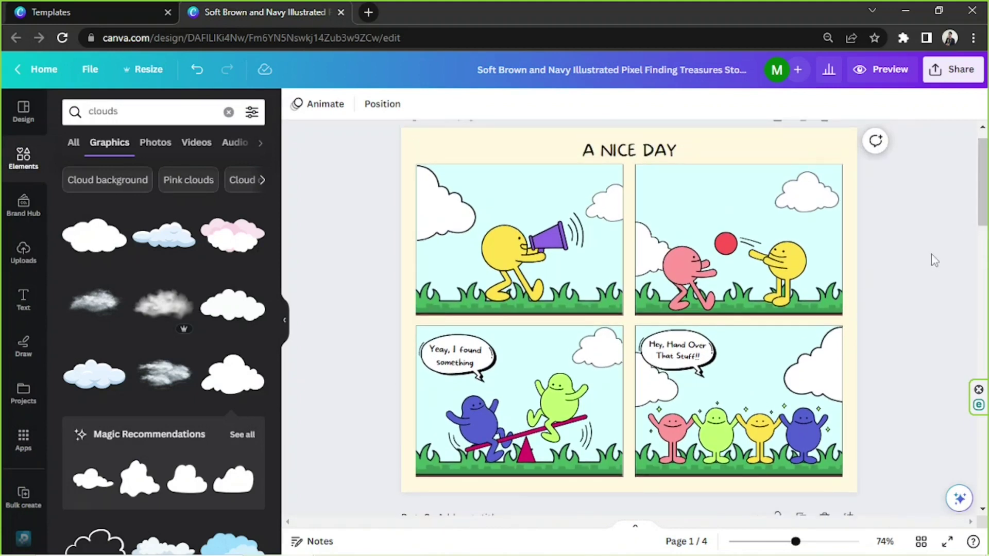
Select the third panel's speech bubble, search the elements library for "chat bubble", and limit the results to graphics.
{"action": "left_click", "coordinate": [476, 352]}
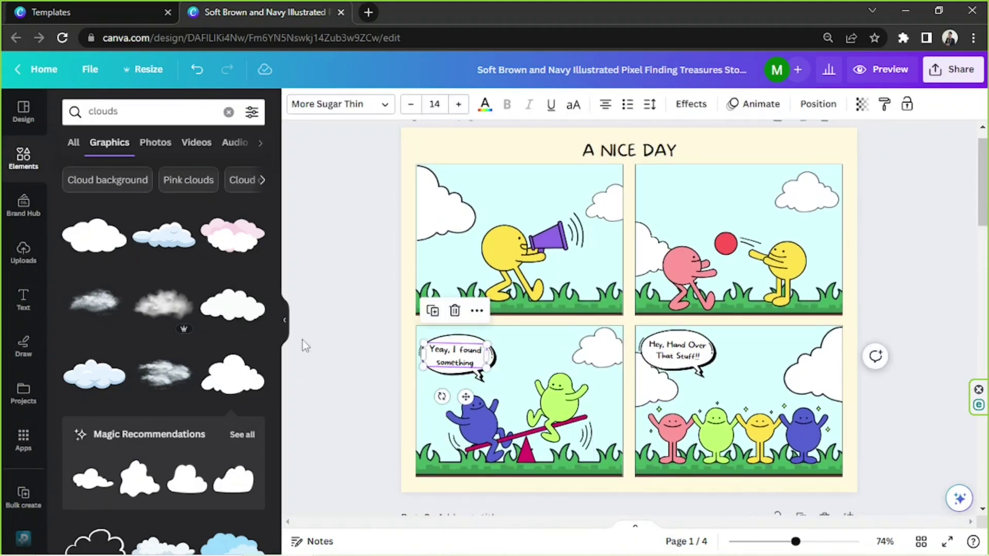
{"action": "left_click", "coordinate": [434, 369]}
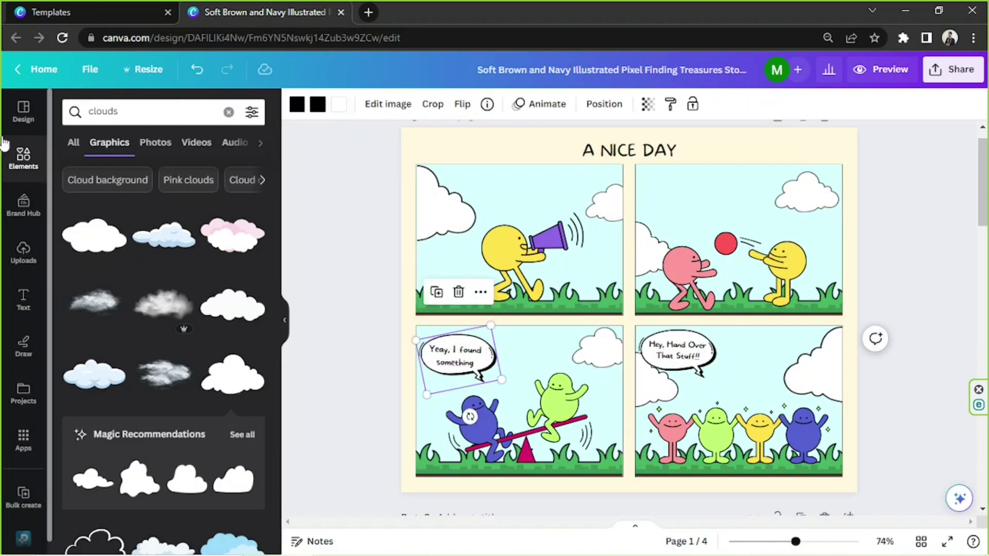
{"action": "left_click", "coordinate": [23, 160]}
{"action": "left_click", "coordinate": [140, 111]}
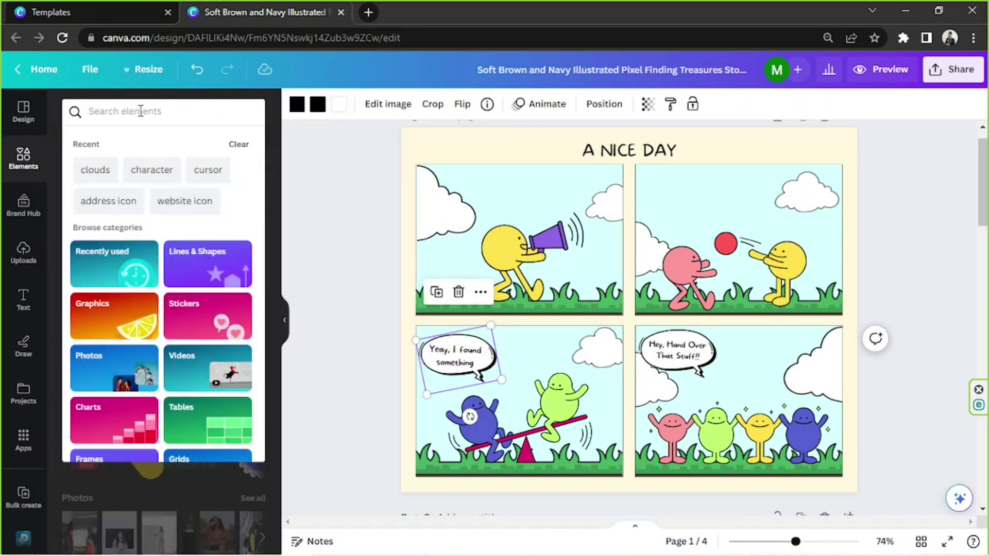
{"action": "type", "text": "chat bub"}
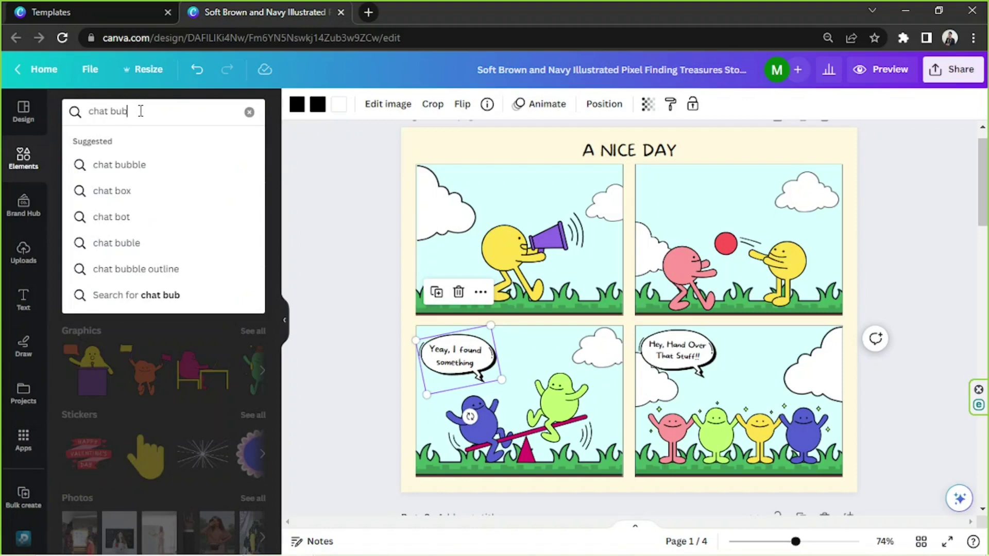
{"action": "type", "text": "ble"}
{"action": "key", "text": "Return"}
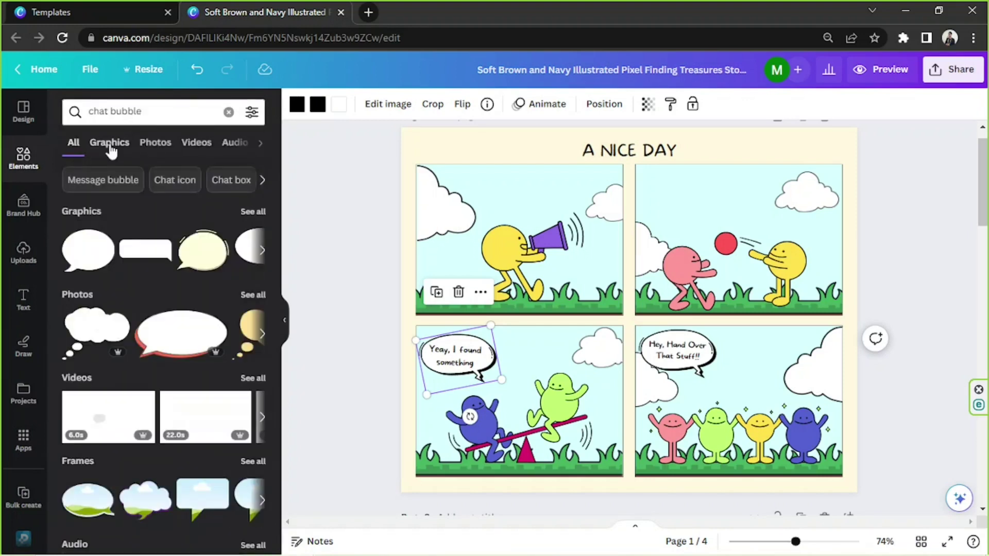
{"action": "left_click", "coordinate": [109, 143]}
{"action": "scroll", "coordinate": [227, 264], "scroll_direction": "down", "scroll_amount": 2}
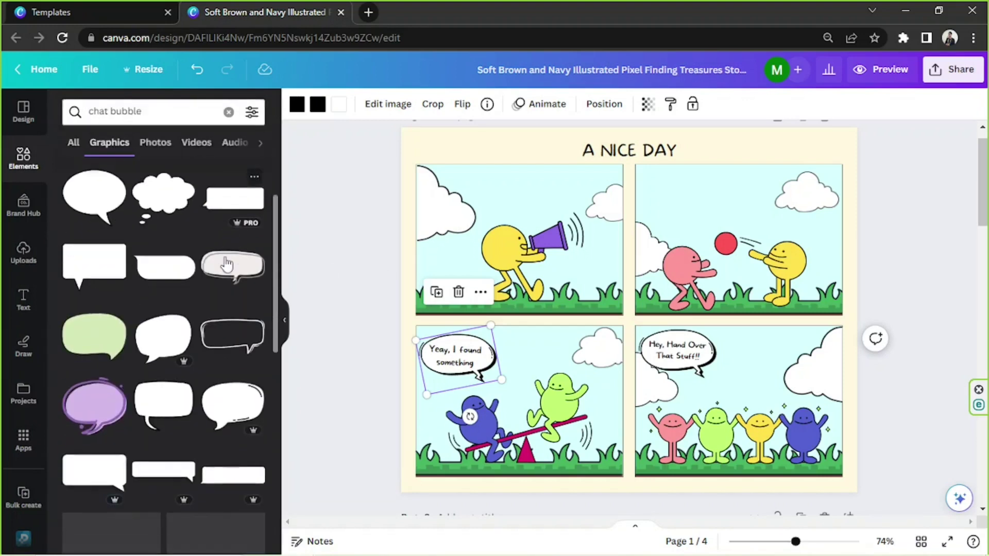
Browse the chat bubble graphics in the elements library for a speech bubble that suits the comic.
{"action": "scroll", "coordinate": [227, 264], "scroll_direction": "down", "scroll_amount": 1}
{"action": "scroll", "coordinate": [226, 264], "scroll_direction": "down", "scroll_amount": 5}
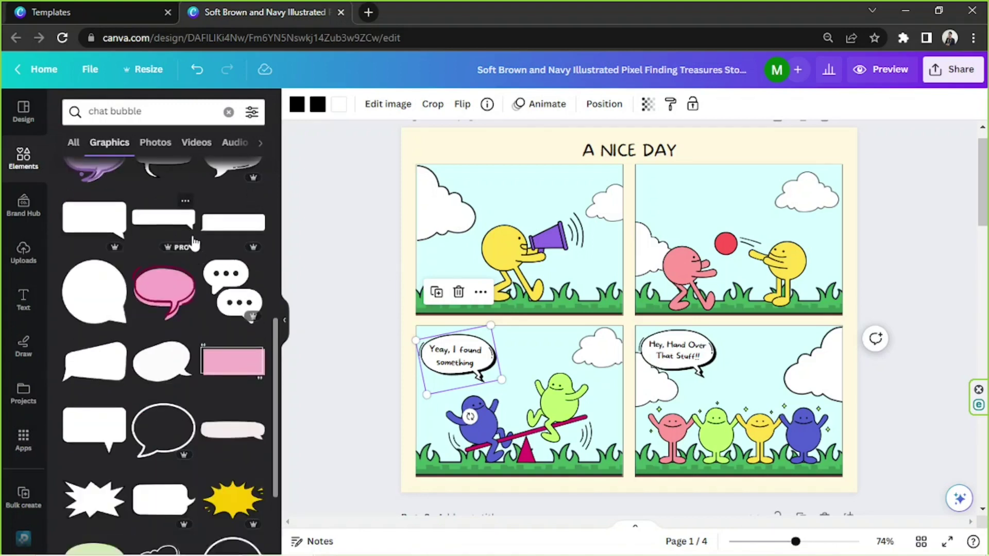
{"action": "scroll", "coordinate": [188, 236], "scroll_direction": "down", "scroll_amount": 3}
{"action": "scroll", "coordinate": [188, 236], "scroll_direction": "down", "scroll_amount": 4}
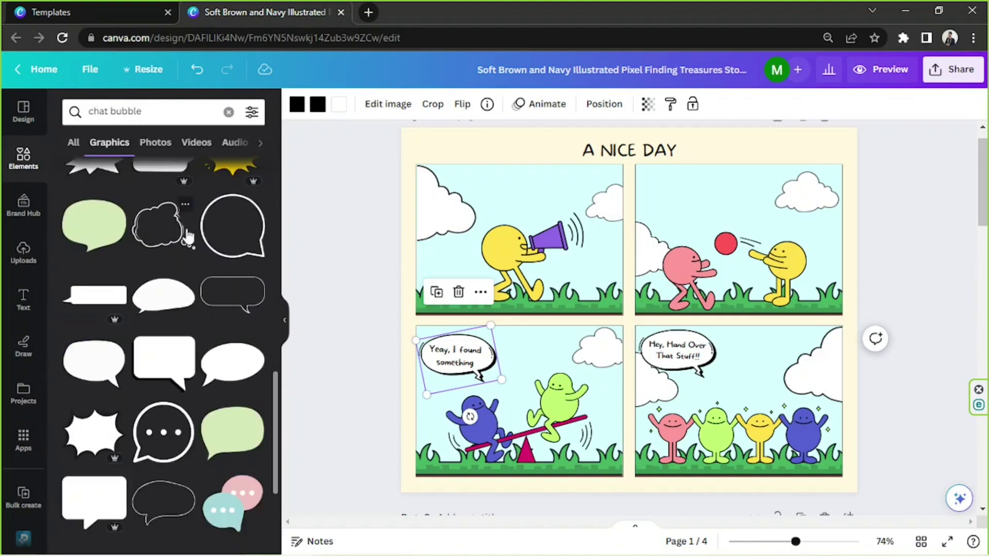
{"action": "scroll", "coordinate": [188, 236], "scroll_direction": "down", "scroll_amount": 5}
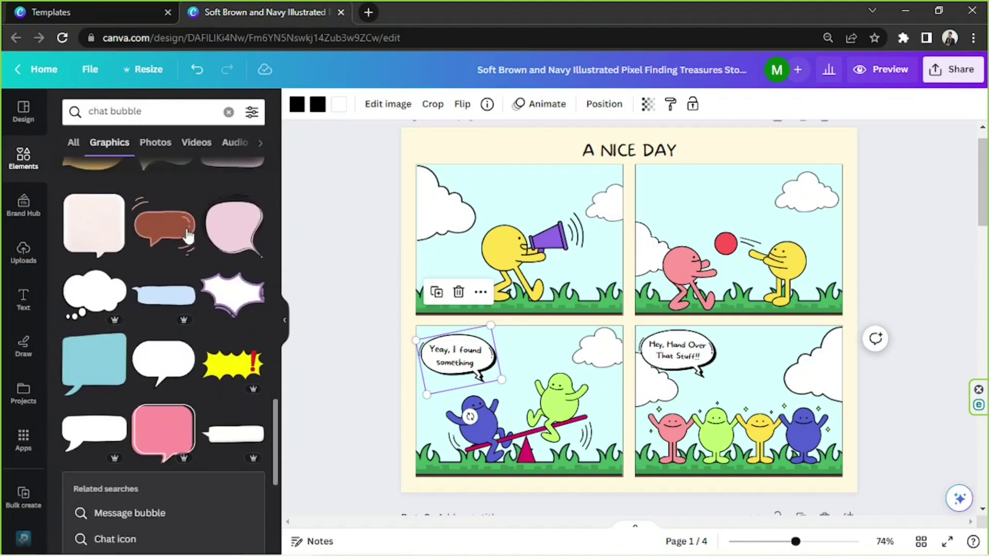
{"action": "scroll", "coordinate": [262, 327], "scroll_direction": "down", "scroll_amount": 6}
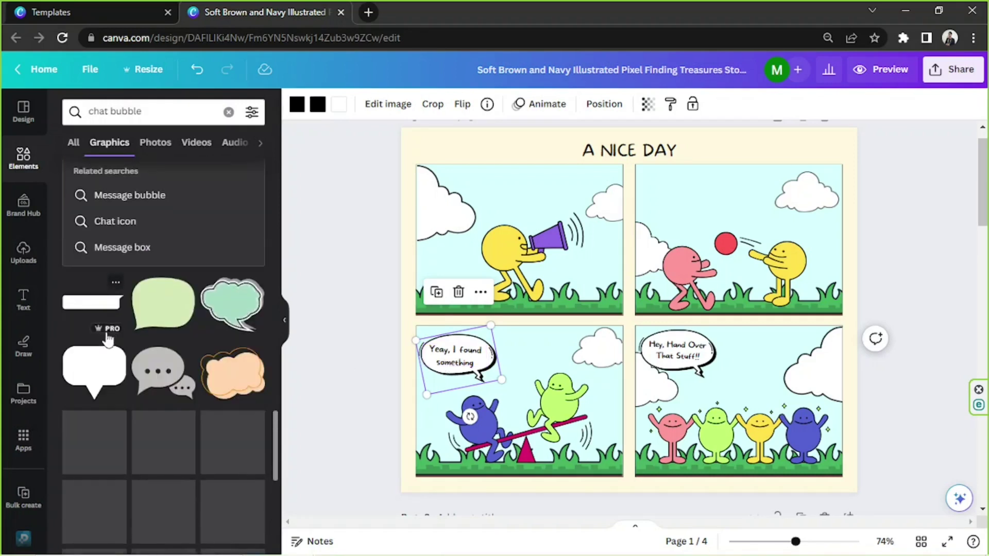
{"action": "scroll", "coordinate": [190, 362], "scroll_direction": "down", "scroll_amount": 2}
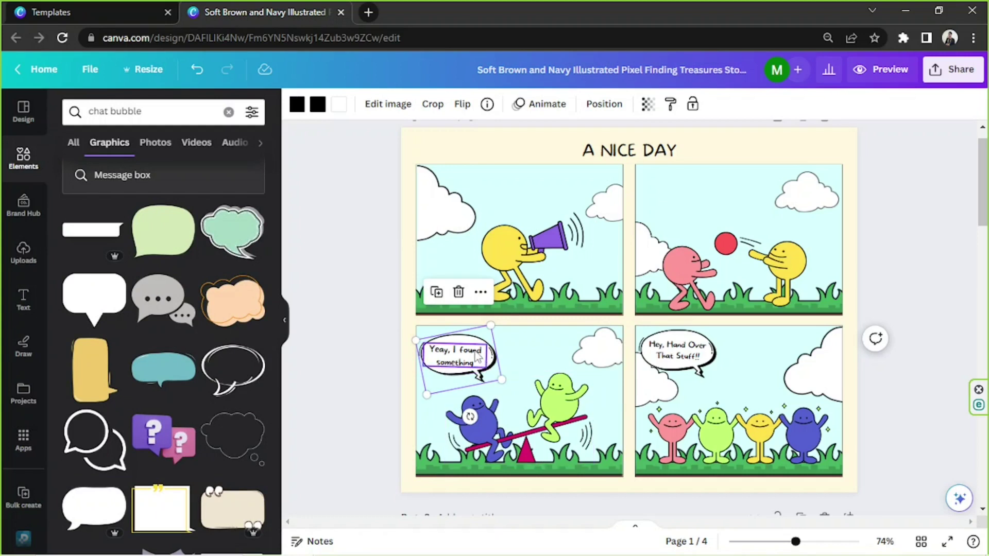
Move the third panel's speech bubble and its text above the yellow character in the first panel, and change the text to "Anybody want to play?".
{"action": "left_click_drag", "start_coordinate": [479, 361], "coordinate": [536, 200]}
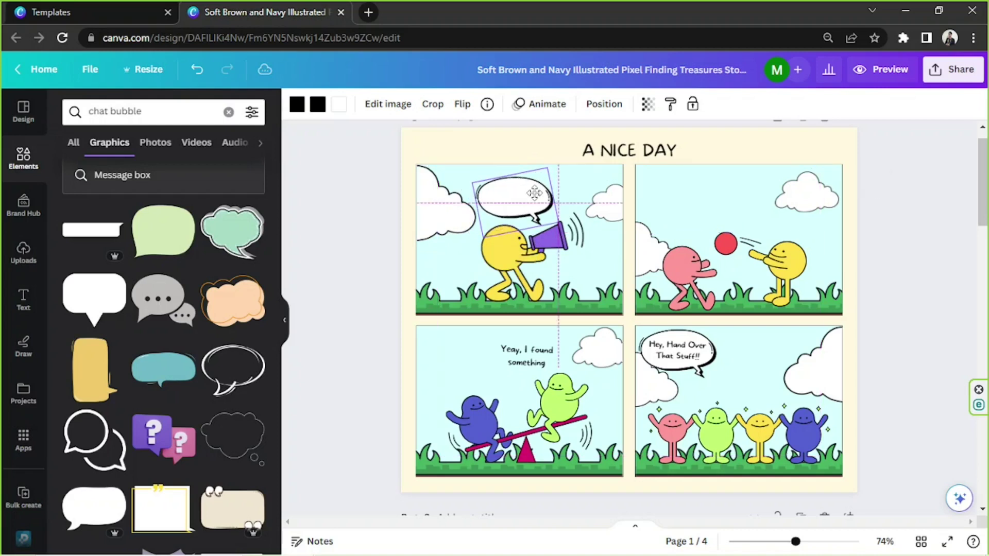
{"action": "left_click_drag", "start_coordinate": [557, 349], "coordinate": [537, 192]}
{"action": "double_click", "coordinate": [524, 198]}
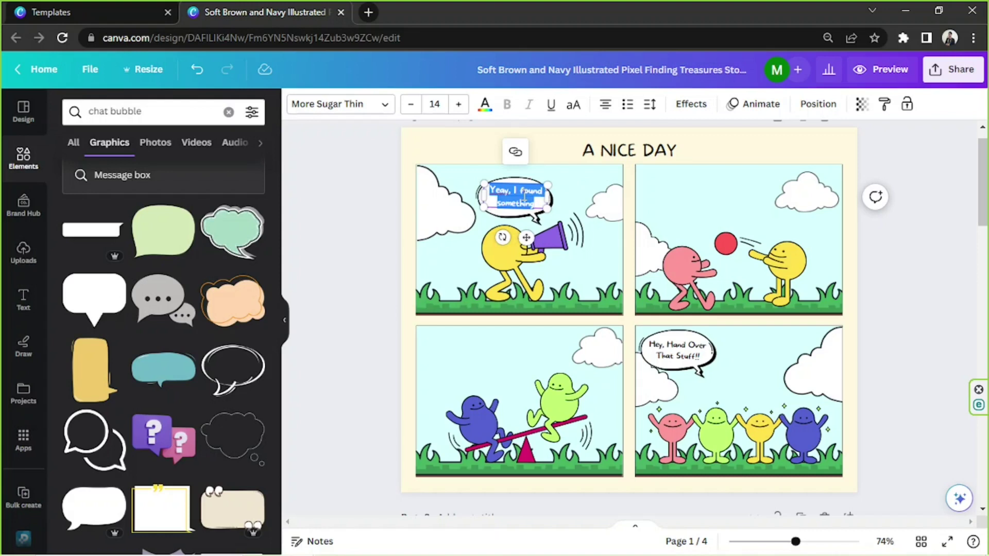
{"action": "type", "text": "Any"}
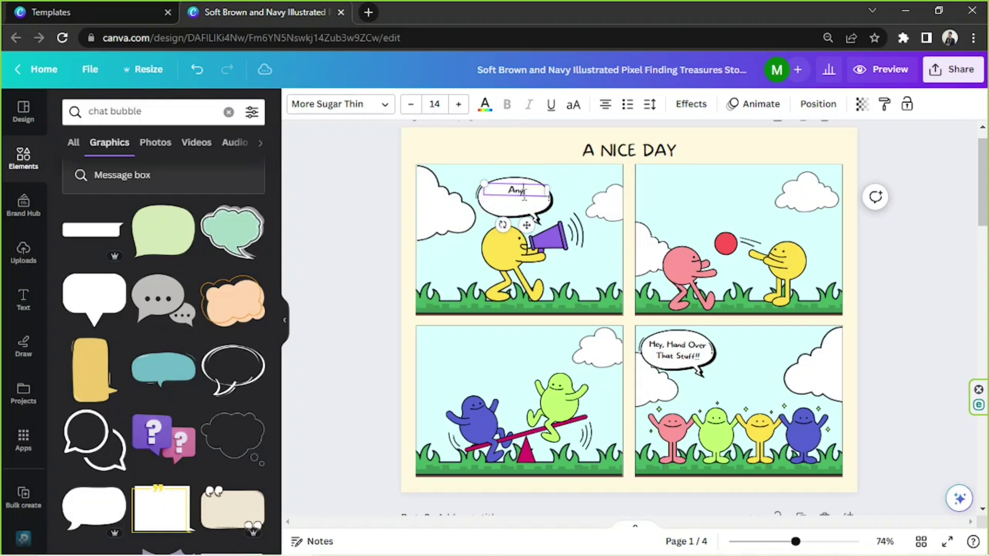
{"action": "type", "text": "body want"}
{"action": "key", "text": "Return"}
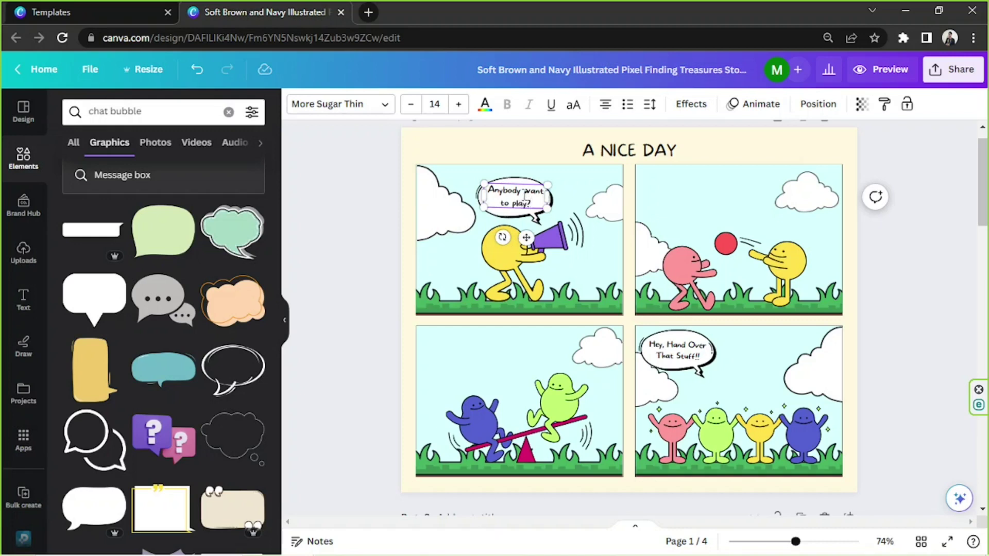
Fine-tune the position of the "Anybody want to play?" text so it sits centred inside the first panel's speech bubble.
{"action": "left_click_drag", "start_coordinate": [525, 212], "coordinate": [522, 214]}
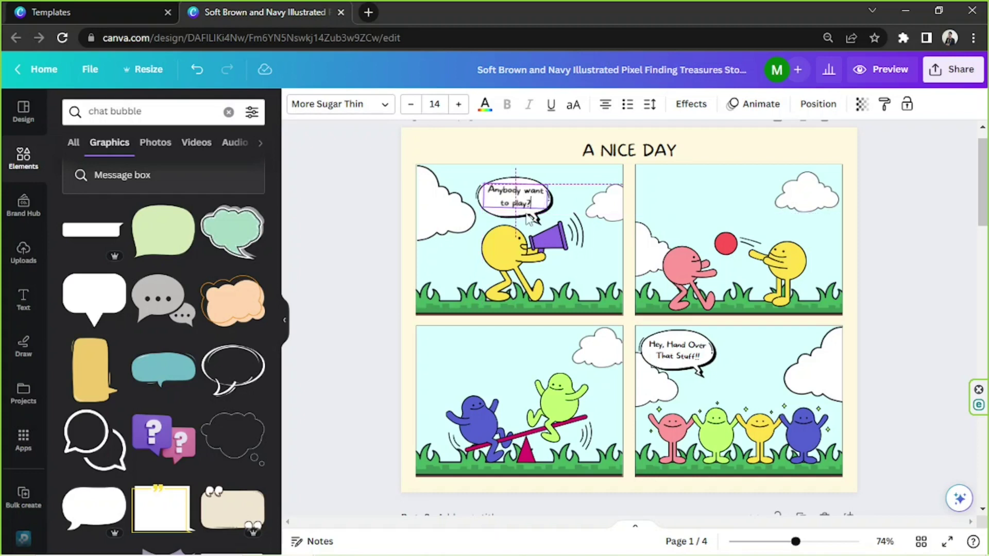
{"action": "left_click_drag", "start_coordinate": [529, 218], "coordinate": [523, 211]}
{"action": "left_click", "coordinate": [913, 216]}
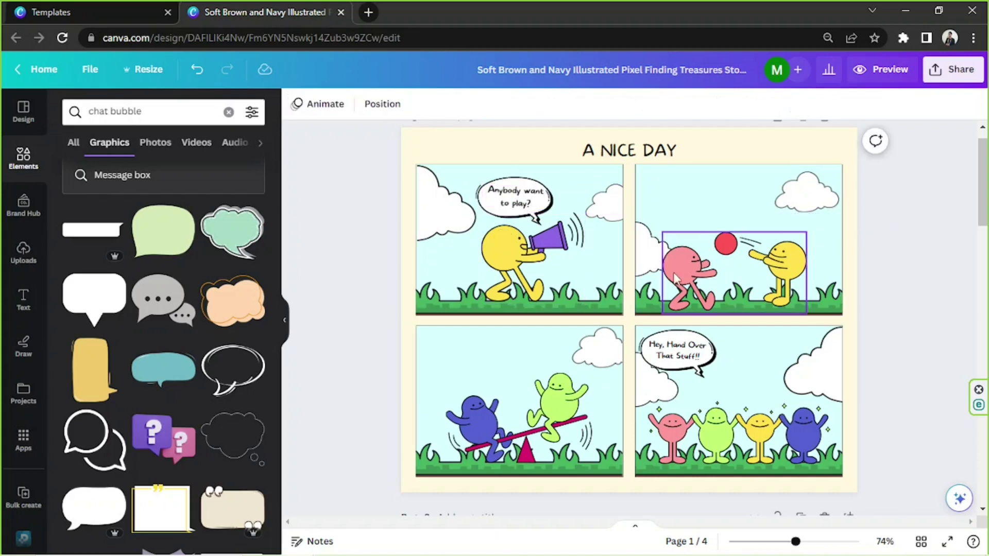
{"action": "left_click_drag", "start_coordinate": [795, 541], "coordinate": [820, 543]}
{"action": "scroll", "coordinate": [402, 206], "scroll_direction": "up", "scroll_amount": 3}
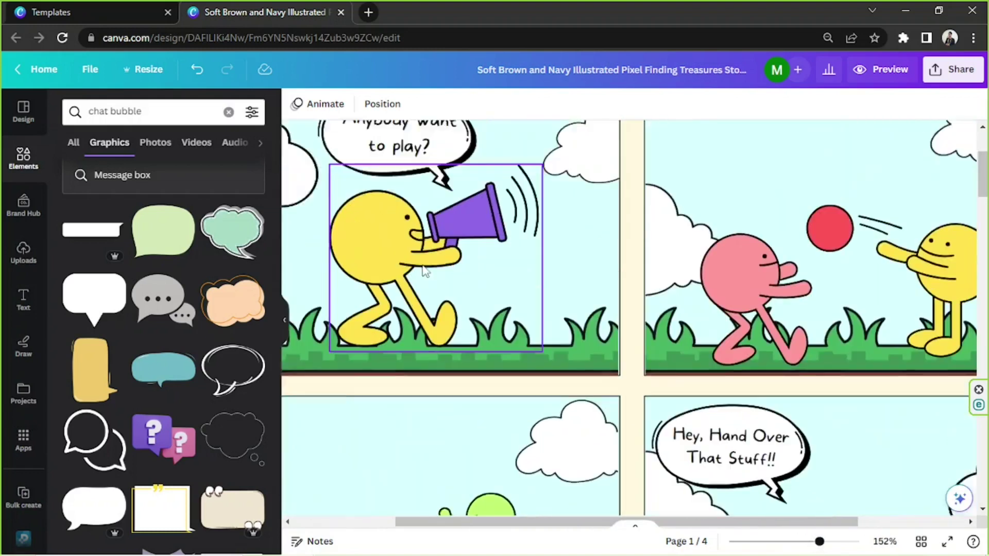
{"action": "left_click", "coordinate": [398, 201]}
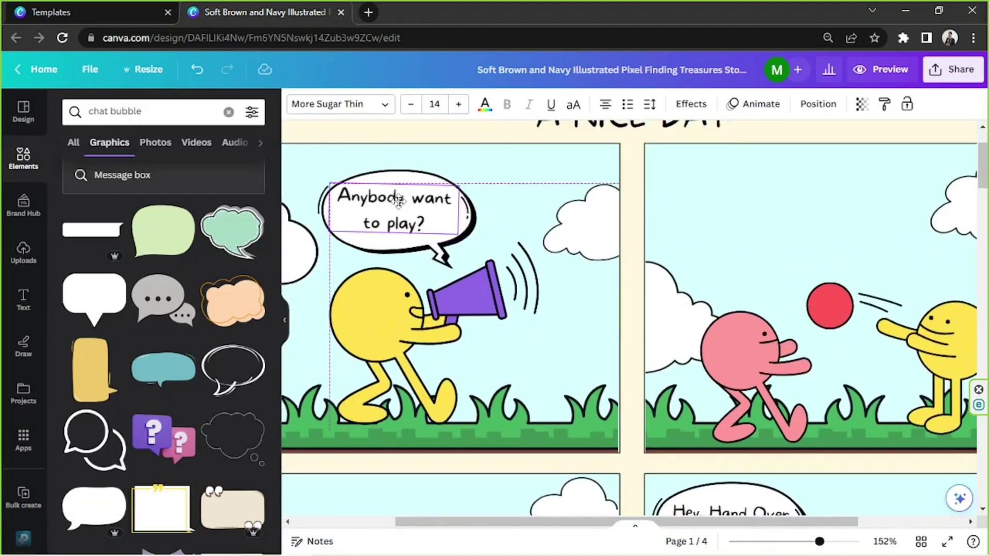
{"action": "left_click_drag", "start_coordinate": [399, 201], "coordinate": [404, 208]}
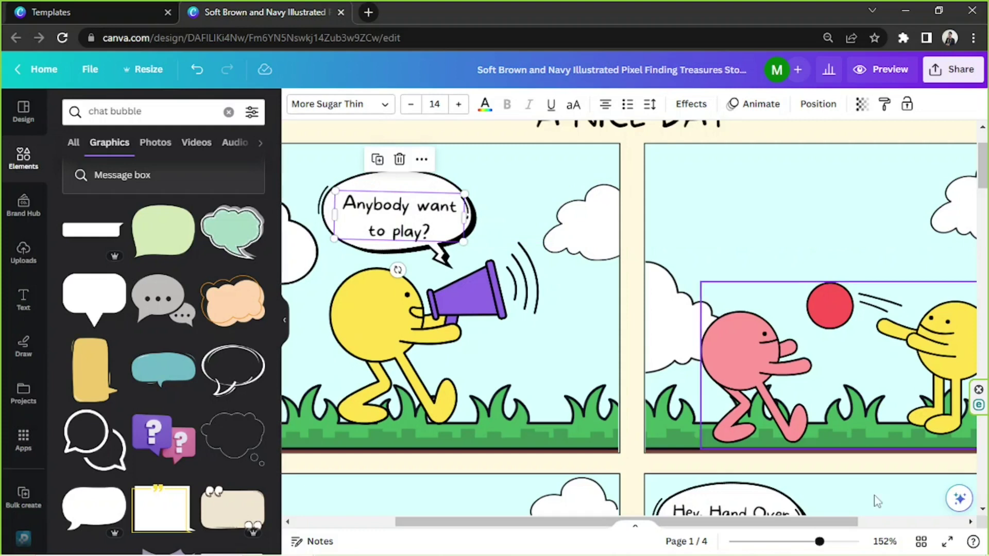
{"action": "left_click_drag", "start_coordinate": [827, 542], "coordinate": [835, 542]}
{"action": "left_click_drag", "start_coordinate": [738, 522], "coordinate": [636, 506]}
{"action": "scroll", "coordinate": [596, 371], "scroll_direction": "up", "scroll_amount": 3}
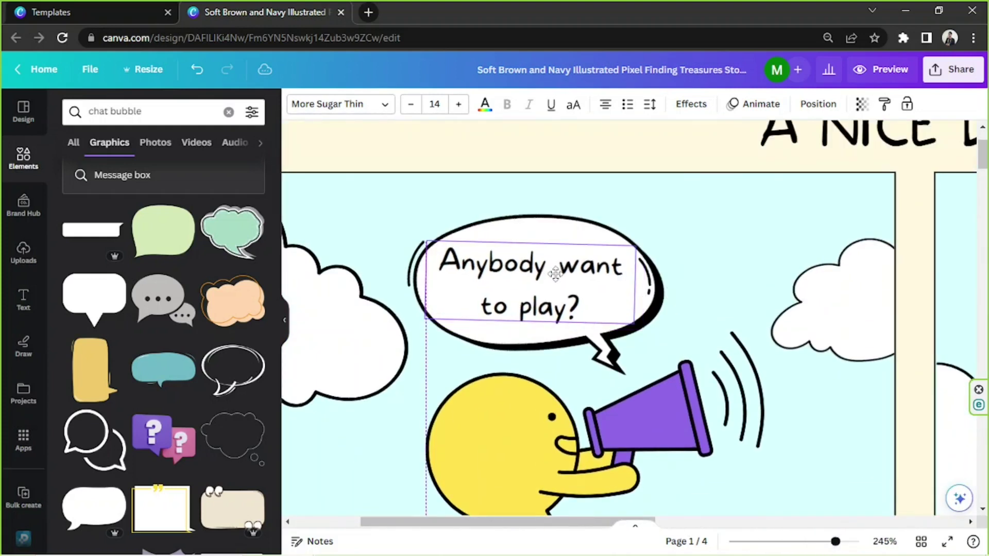
{"action": "left_click_drag", "start_coordinate": [836, 541], "coordinate": [794, 546]}
{"action": "left_click", "coordinate": [863, 304]}
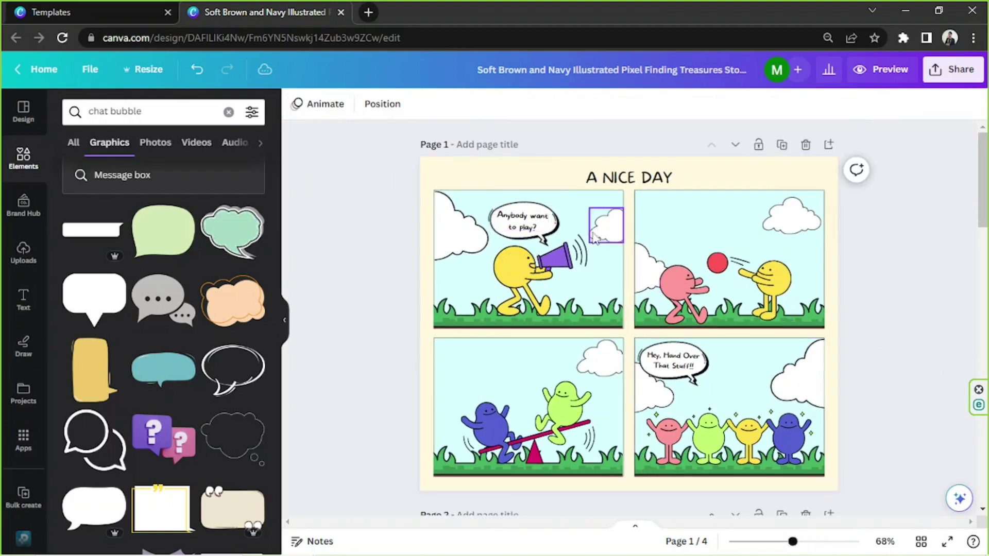
Try several "comic" fonts on the first panel's bubble text and apply Milk Tea Font TH.
{"action": "left_click", "coordinate": [537, 229]}
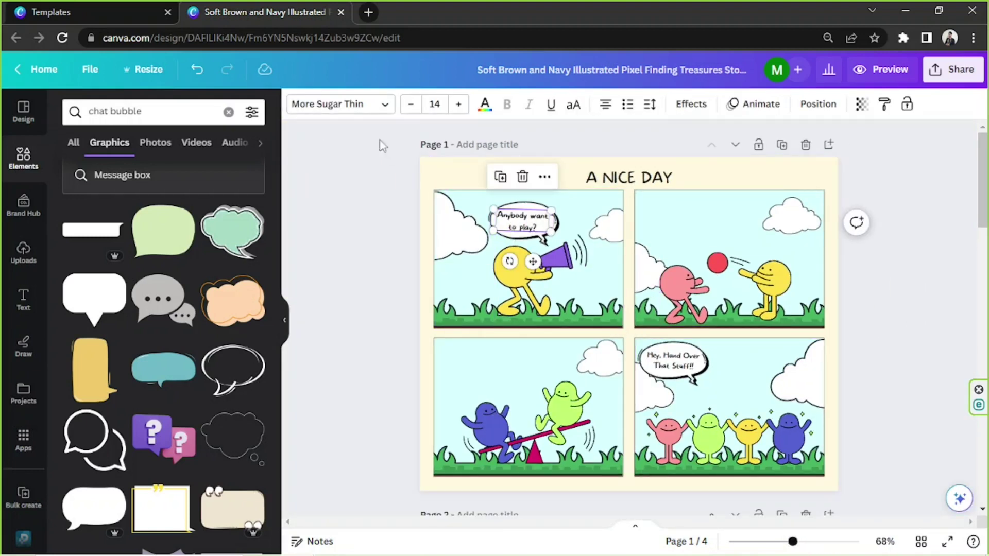
{"action": "left_click", "coordinate": [353, 109]}
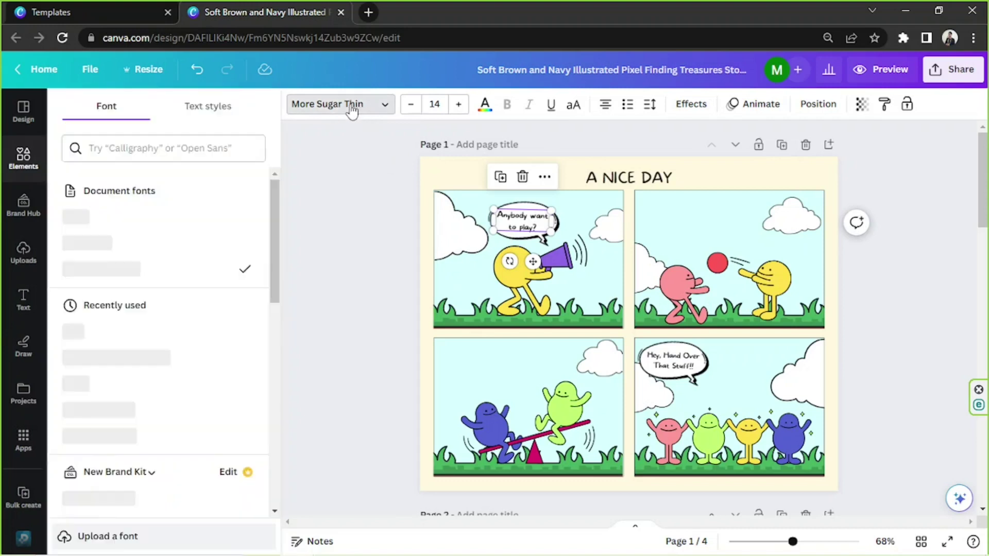
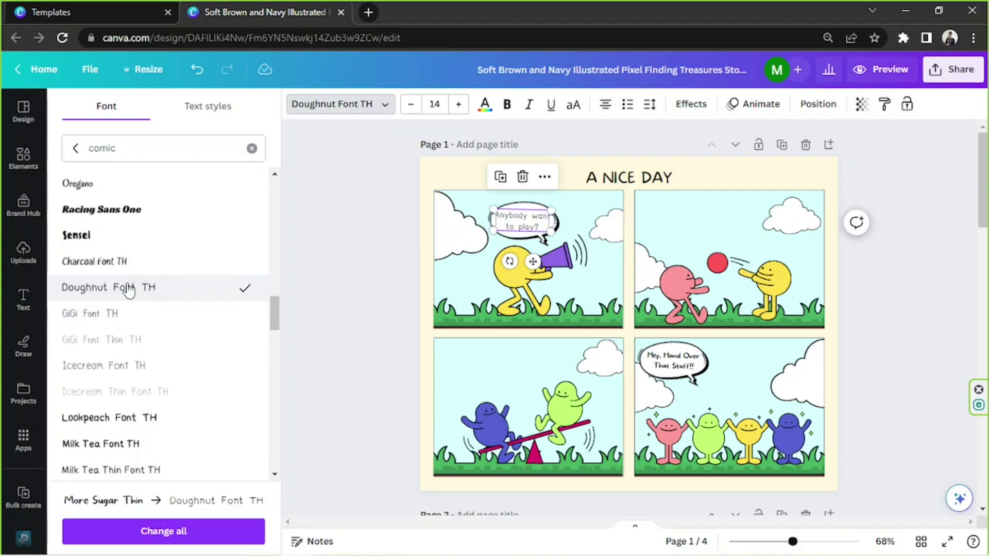
{"action": "left_click", "coordinate": [122, 328]}
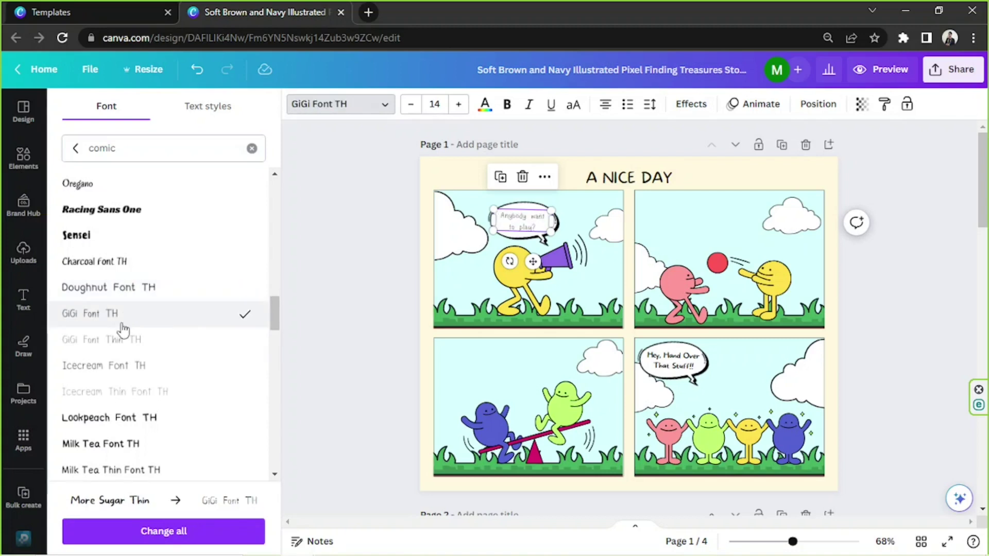
{"action": "left_click", "coordinate": [127, 287]}
{"action": "left_click", "coordinate": [131, 262]}
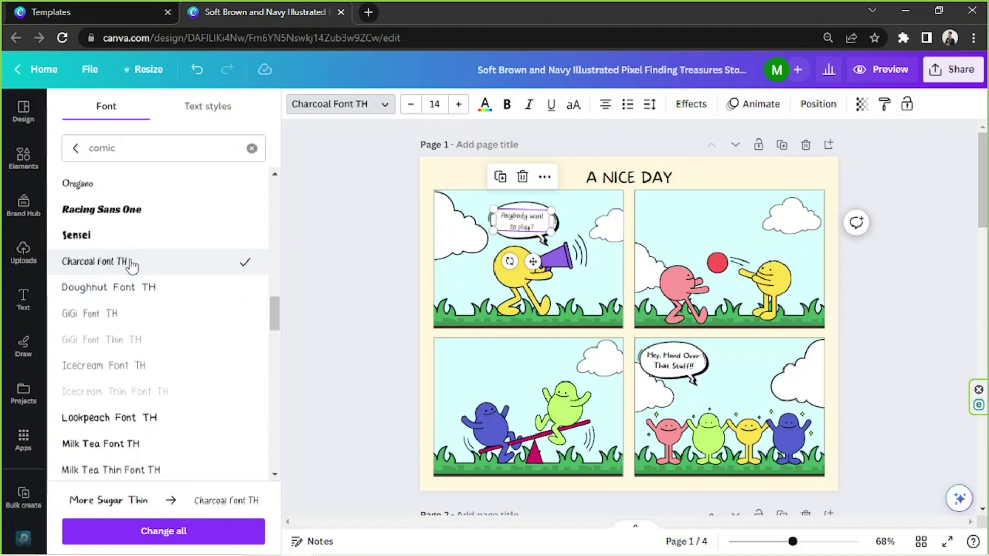
{"action": "left_click", "coordinate": [132, 285]}
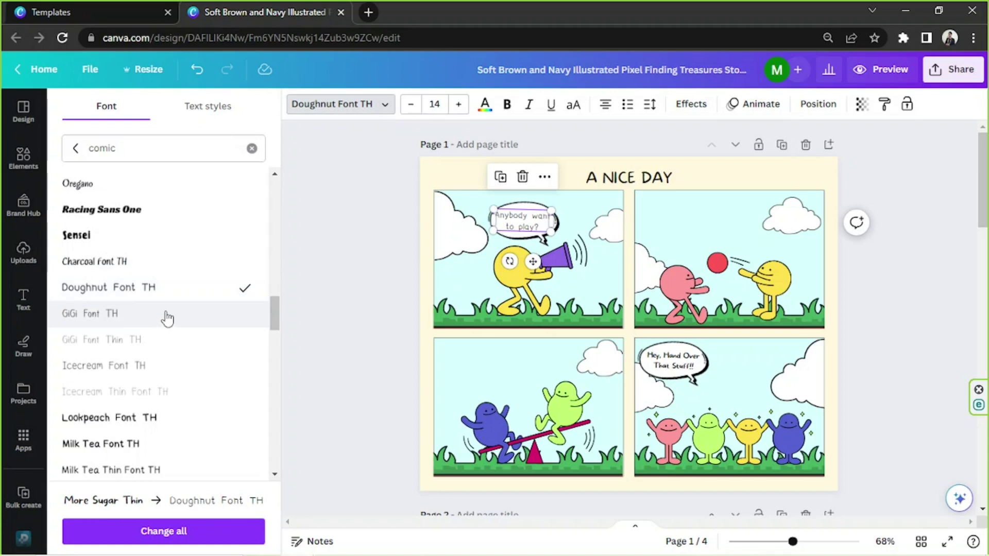
{"action": "left_click", "coordinate": [128, 446]}
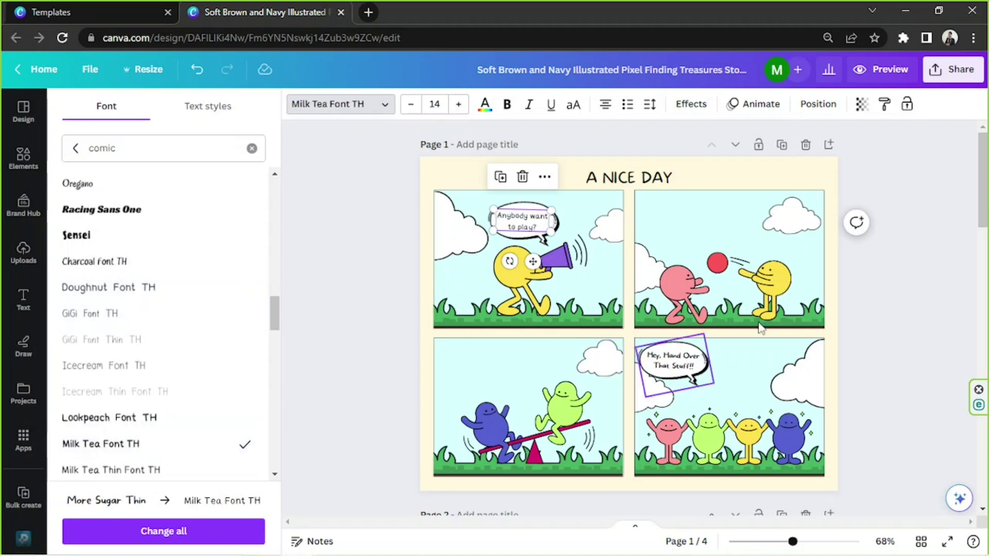
{"action": "key", "text": "Escape"}
{"action": "left_click", "coordinate": [906, 276]}
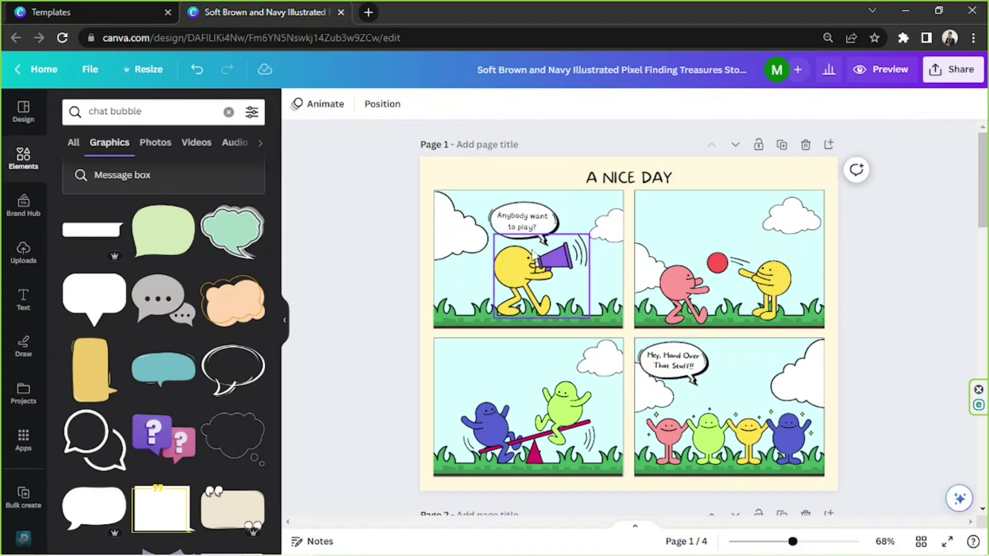
Copy the text style of the first panel's speech bubble onto the fourth panel's bubble text.
{"action": "left_click", "coordinate": [523, 221]}
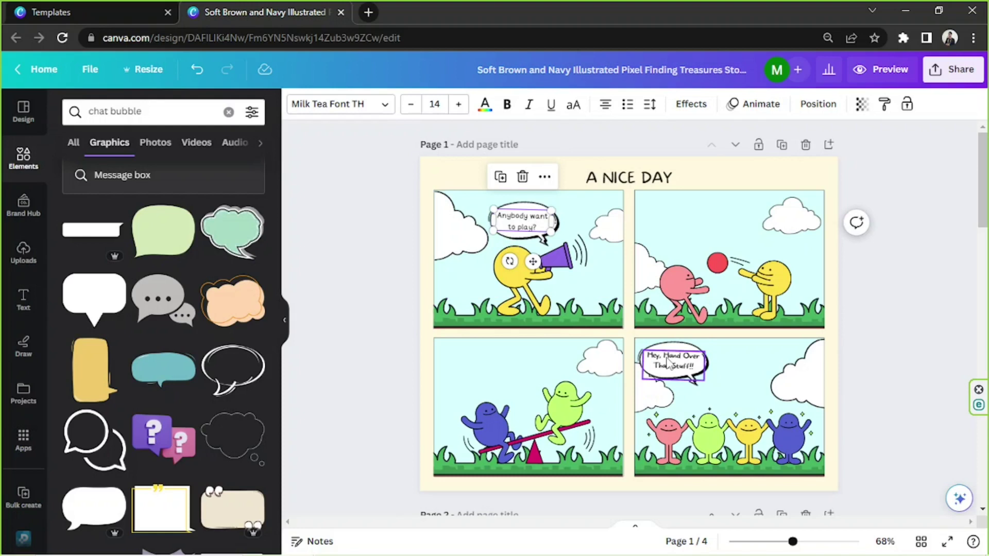
{"action": "left_click", "coordinate": [545, 181]}
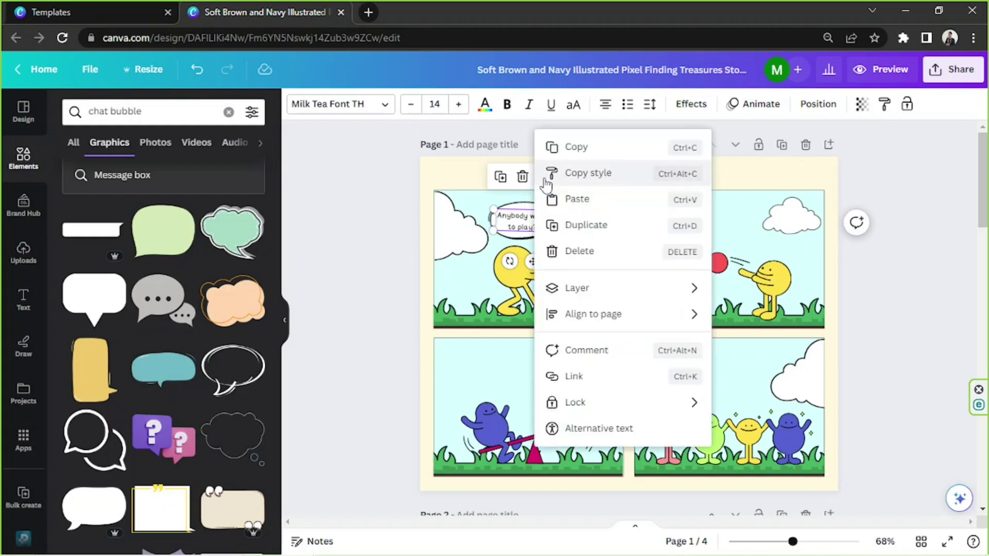
{"action": "left_click", "coordinate": [633, 173]}
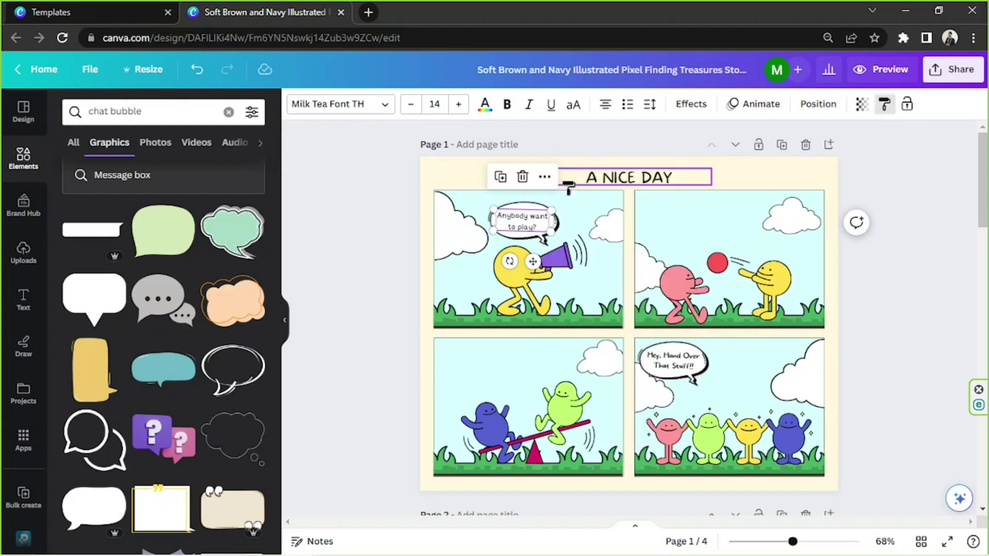
{"action": "left_click", "coordinate": [672, 367]}
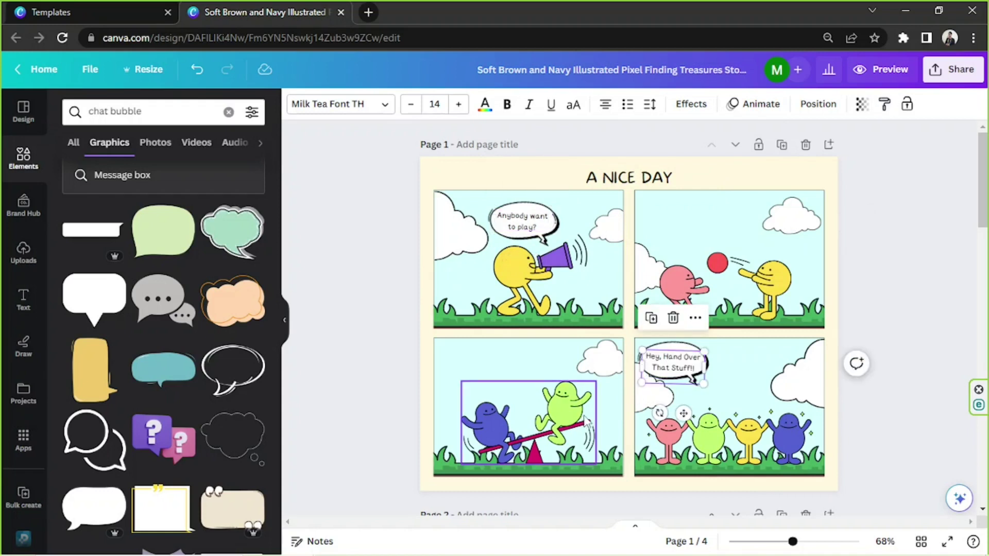
Move the fourth panel's speech bubble and its text between the clouds, above the green character.
{"action": "mouse_move", "coordinate": [682, 373]}
{"action": "left_mouse_down"}
{"action": "mouse_move", "coordinate": [678, 365]}
{"action": "mouse_move", "coordinate": [791, 367]}
{"action": "mouse_move", "coordinate": [721, 374]}
{"action": "mouse_move", "coordinate": [734, 380]}
{"action": "mouse_move", "coordinate": [691, 370]}
{"action": "mouse_move", "coordinate": [778, 357]}
{"action": "mouse_move", "coordinate": [690, 374]}
{"action": "left_mouse_up"}
{"action": "left_click", "coordinate": [926, 331]}
{"action": "left_click", "coordinate": [767, 367]}
Replace the fourth panel's bubble text with "It's fun playing with you guys!" and centre it inside the bubble.
{"action": "double_click", "coordinate": [707, 375]}
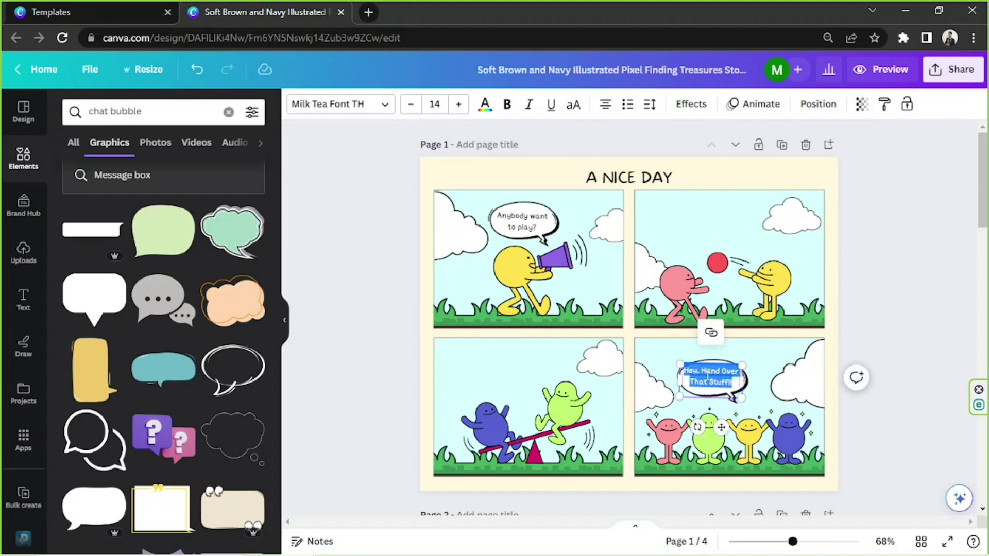
{"action": "key", "text": "BackSpace"}
{"action": "type", "text": "It's fu"}
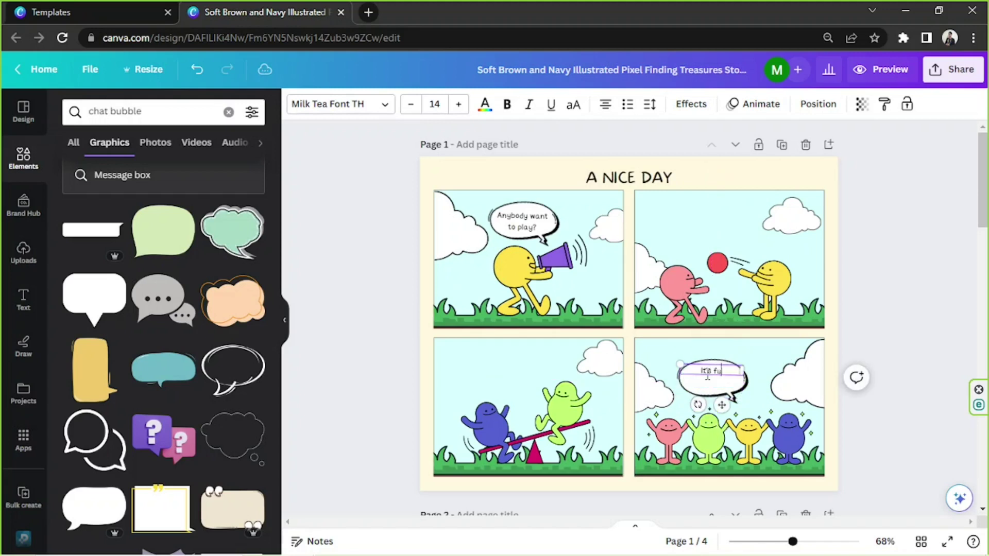
{"action": "type", "text": "n playing with you guys!"}
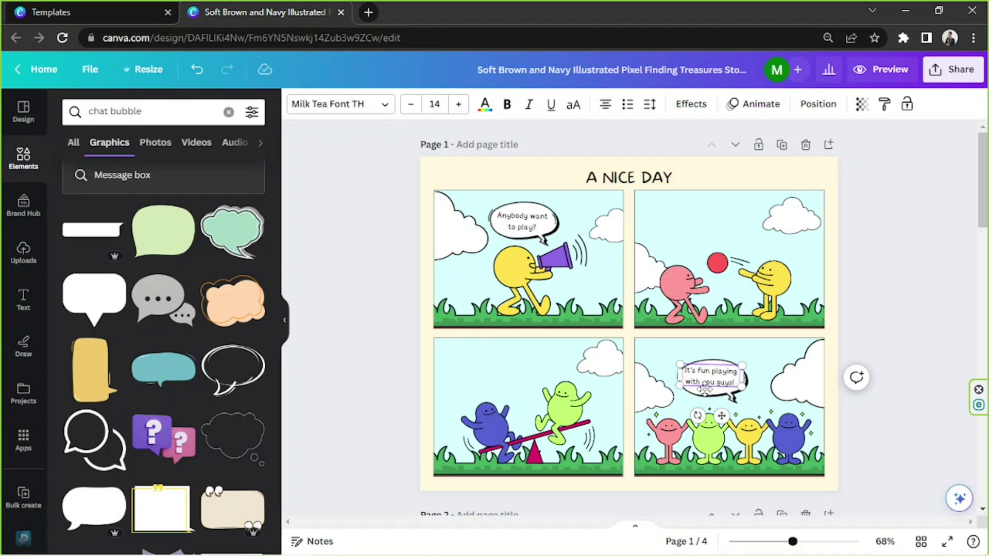
{"action": "left_click_drag", "start_coordinate": [704, 388], "coordinate": [708, 391]}
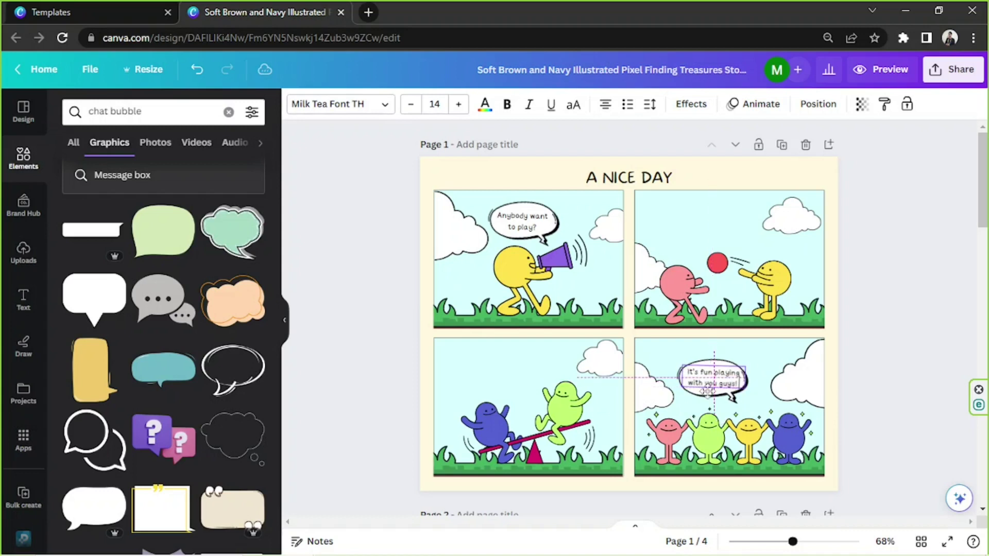
{"action": "left_click", "coordinate": [878, 311]}
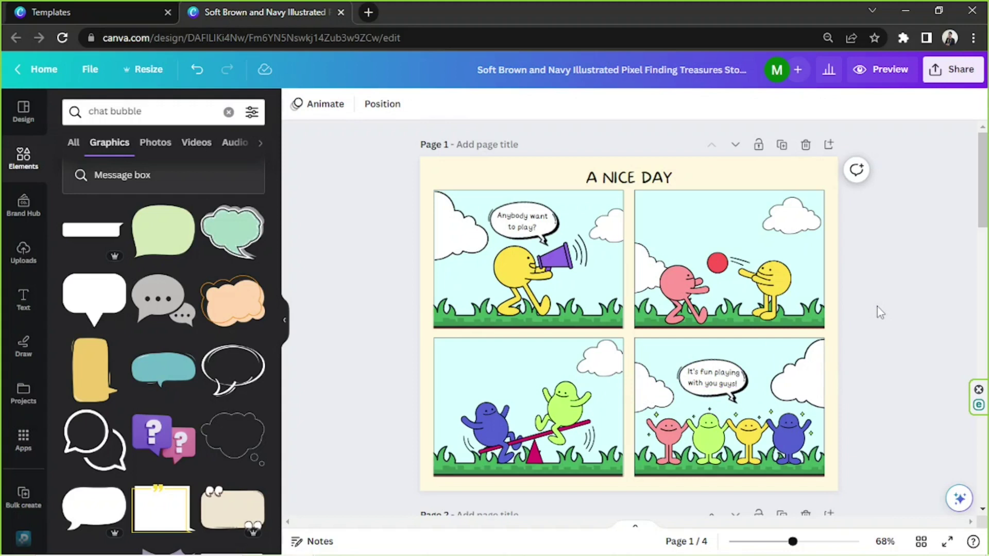
Collapse the elements library and review the whole first comic page.
{"action": "left_click", "coordinate": [285, 320]}
{"action": "left_click_drag", "start_coordinate": [241, 156], "coordinate": [841, 396]}
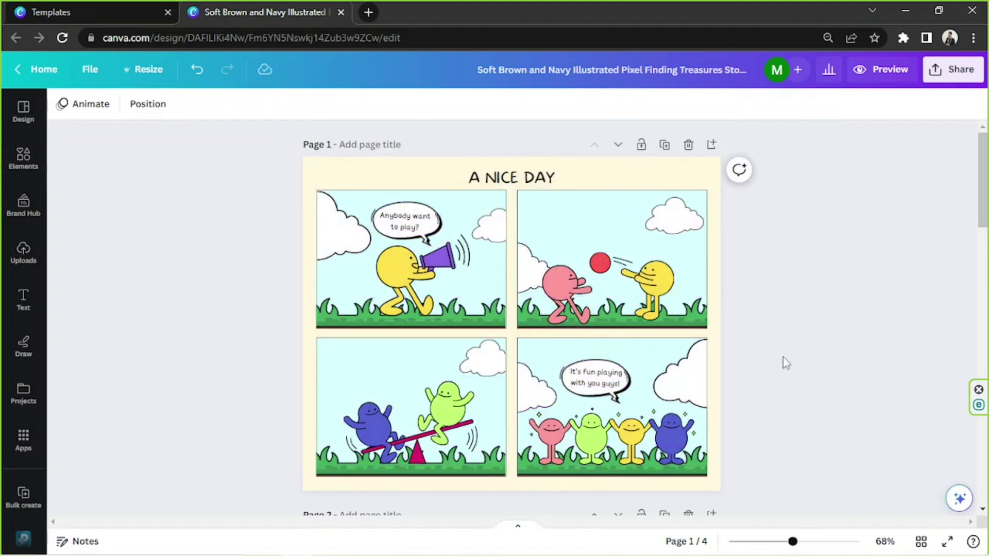
{"action": "scroll", "coordinate": [984, 201], "scroll_direction": "down", "scroll_amount": 1}
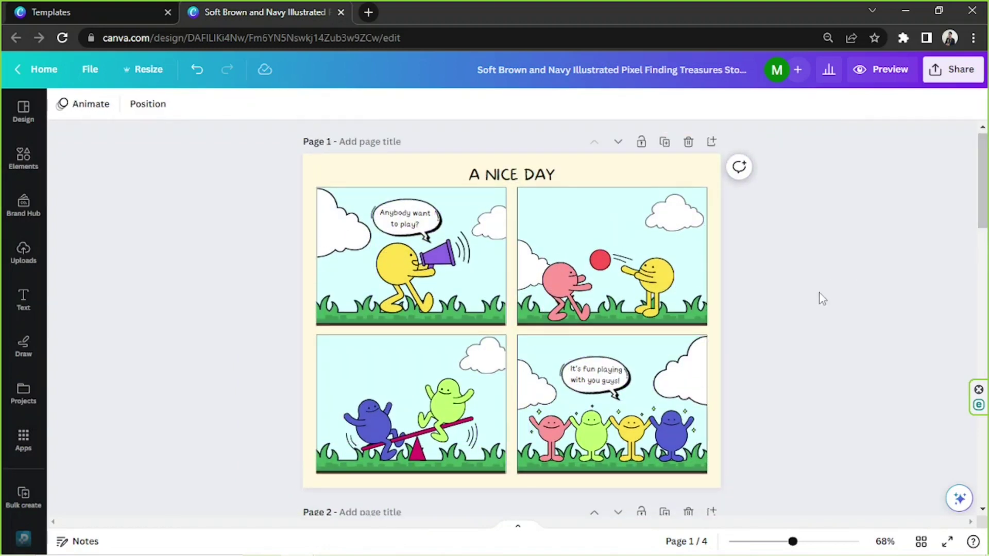
Examine the design's download options, including the available file types and the page selection, and close them without downloading.
{"action": "left_click", "coordinate": [949, 72]}
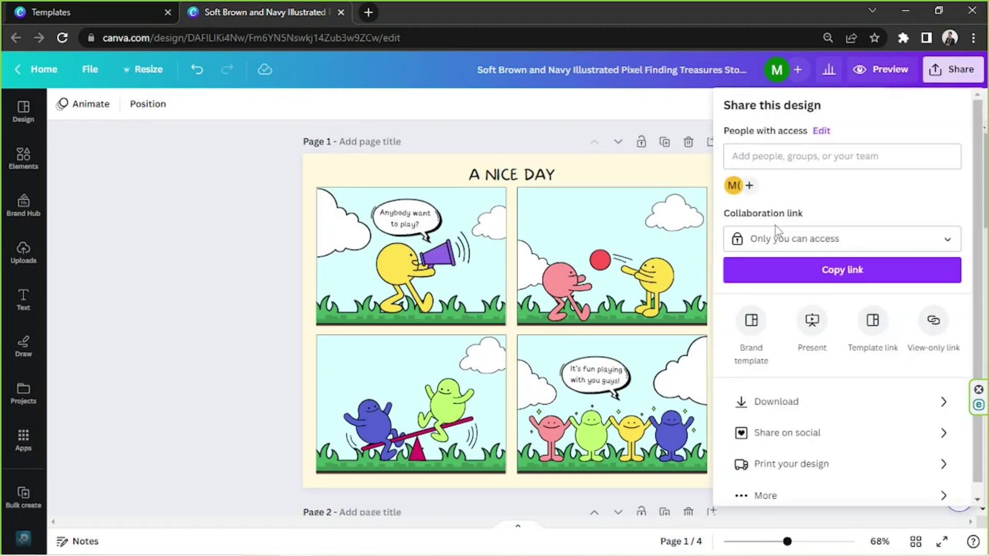
{"action": "left_click", "coordinate": [804, 408]}
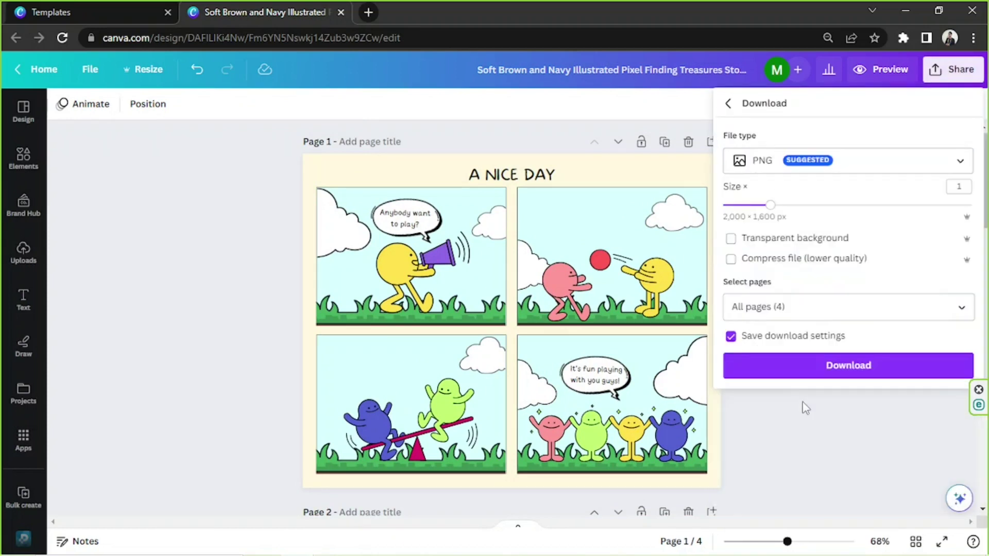
{"action": "left_click", "coordinate": [848, 162]}
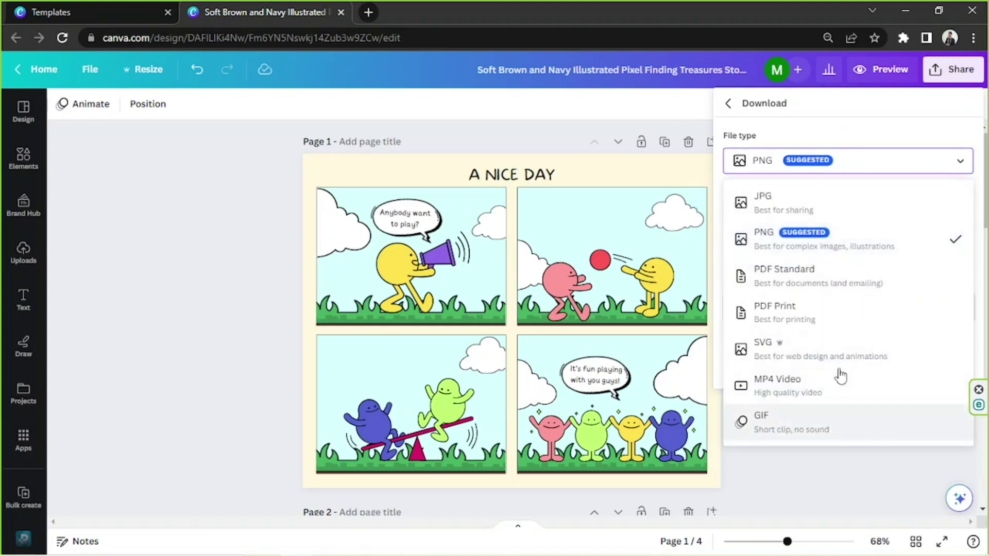
{"action": "left_click", "coordinate": [832, 160]}
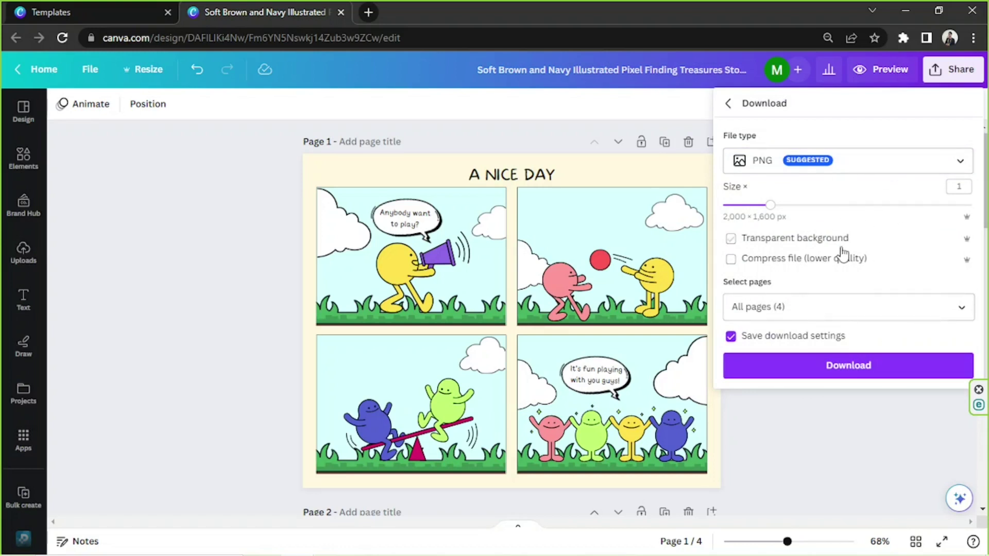
{"action": "left_click", "coordinate": [812, 308]}
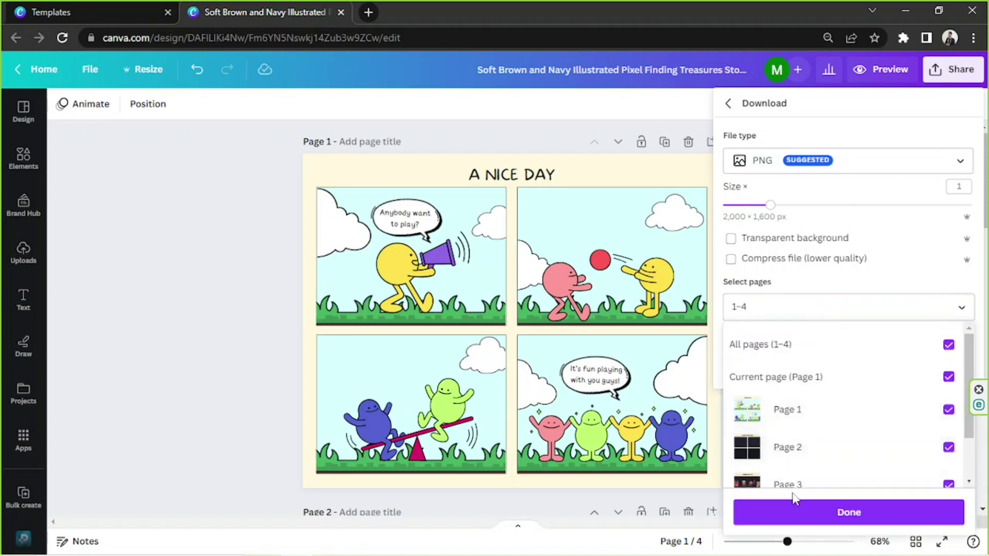
{"action": "left_click", "coordinate": [807, 306]}
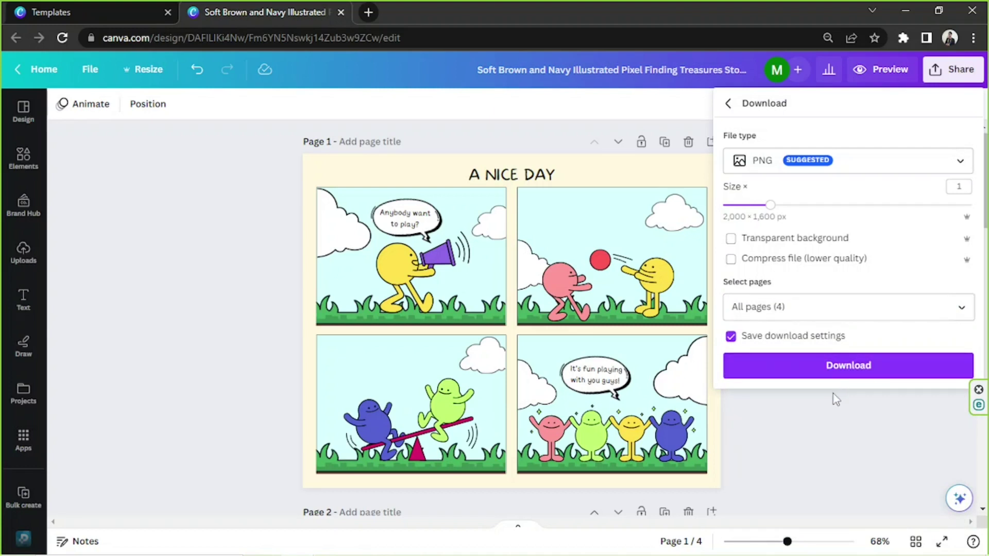
{"action": "left_click", "coordinate": [829, 415]}
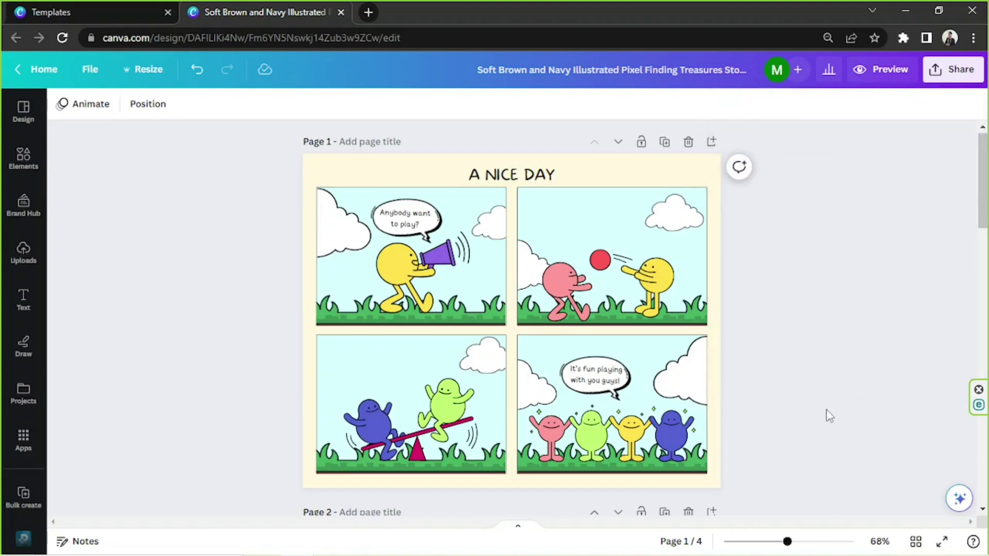